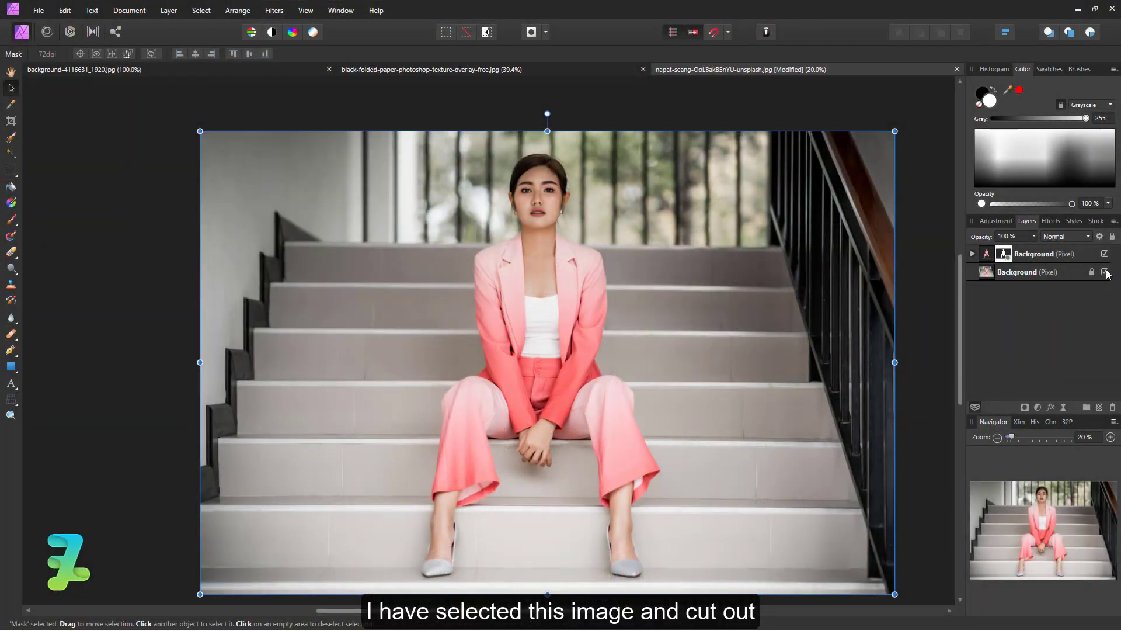
- Hide the stair Background layer to preview the woman's cut-out, then show it again
{"action": "left_click", "coordinate": [1104, 272]}
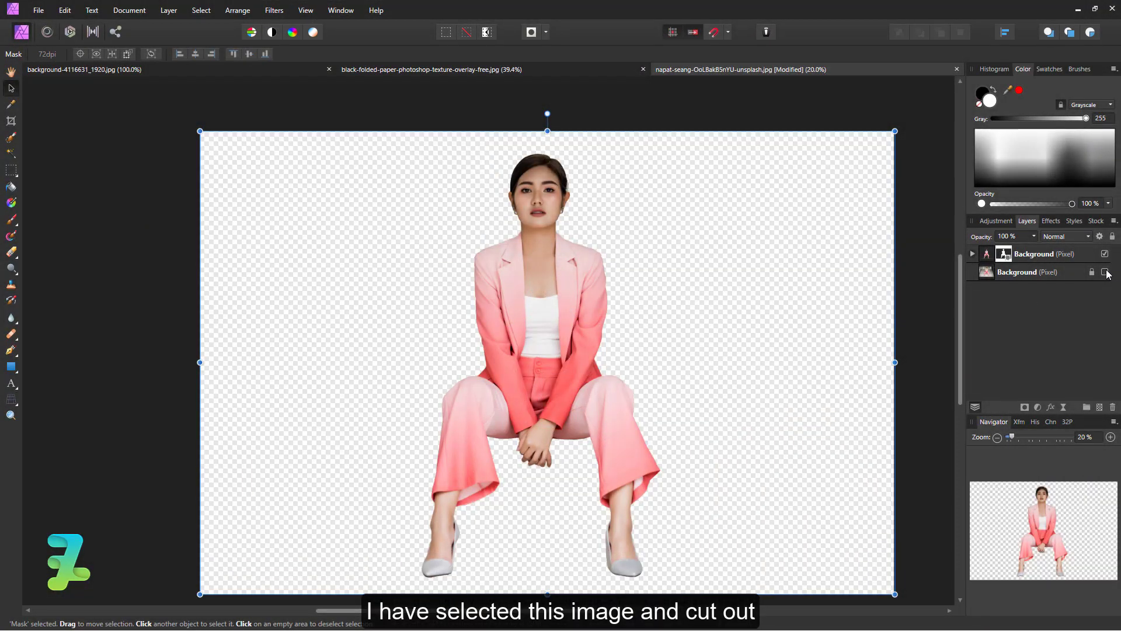
{"action": "left_click", "coordinate": [1105, 272]}
{"action": "left_click", "coordinate": [1105, 272]}
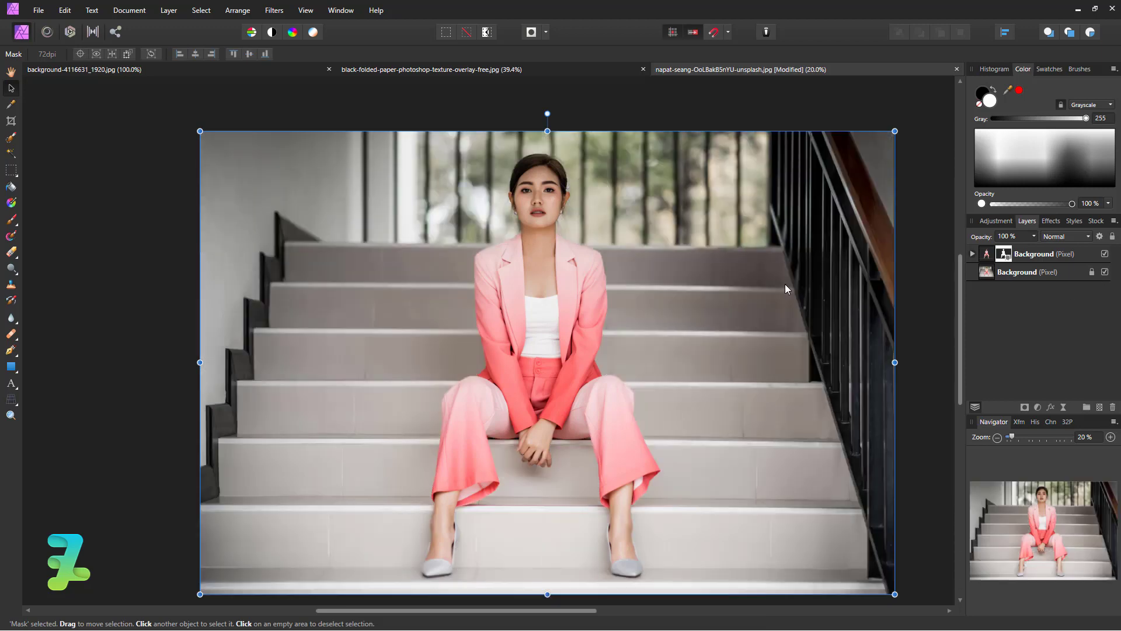
- Create a new 3000 × 3000 px document using pixel units
{"action": "left_click", "coordinate": [43, 11]}
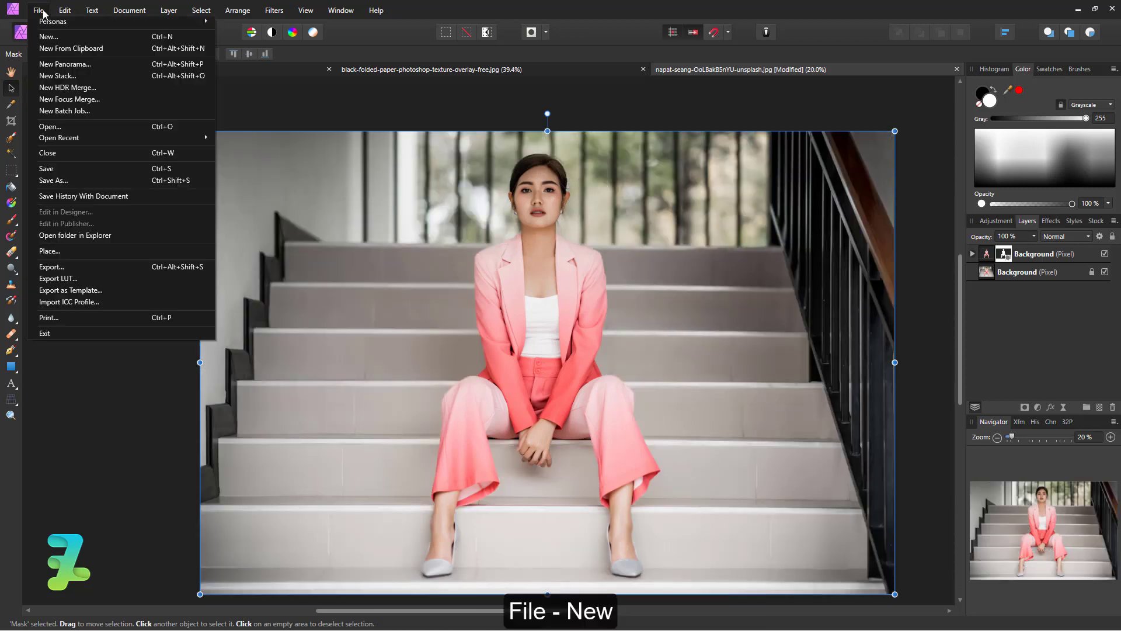
{"action": "left_click", "coordinate": [56, 37]}
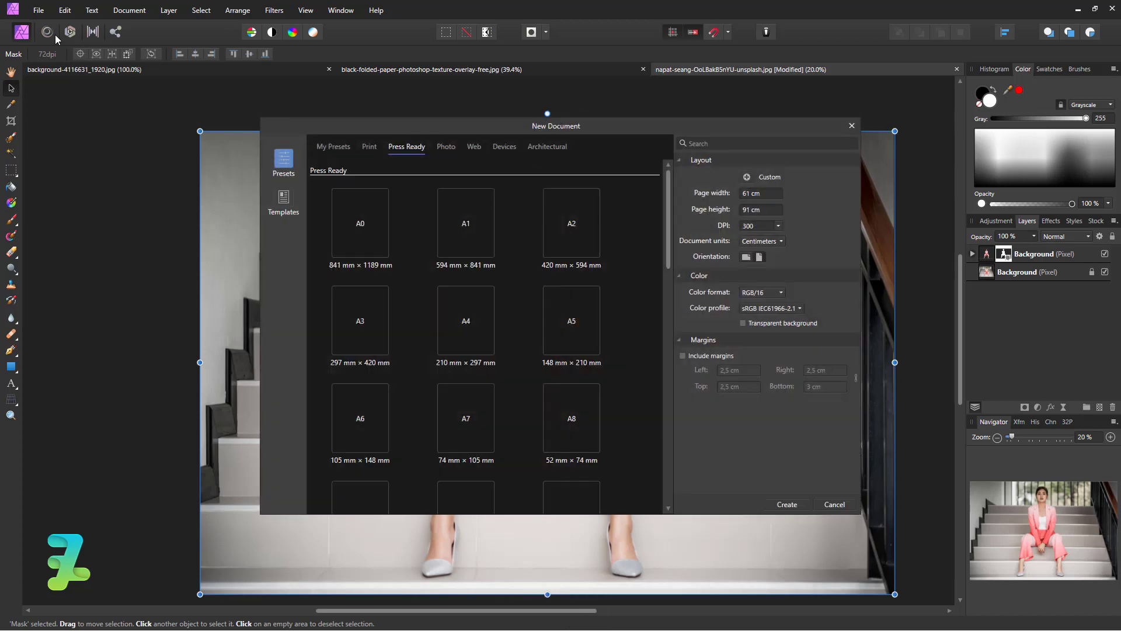
{"action": "left_click", "coordinate": [781, 241]}
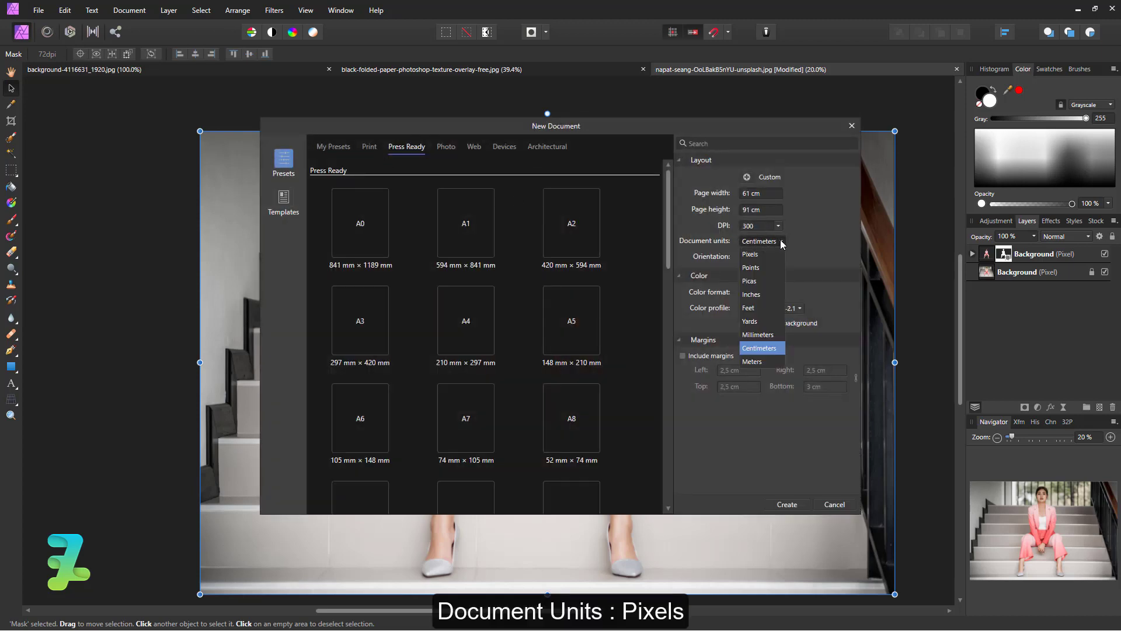
{"action": "left_click", "coordinate": [771, 255]}
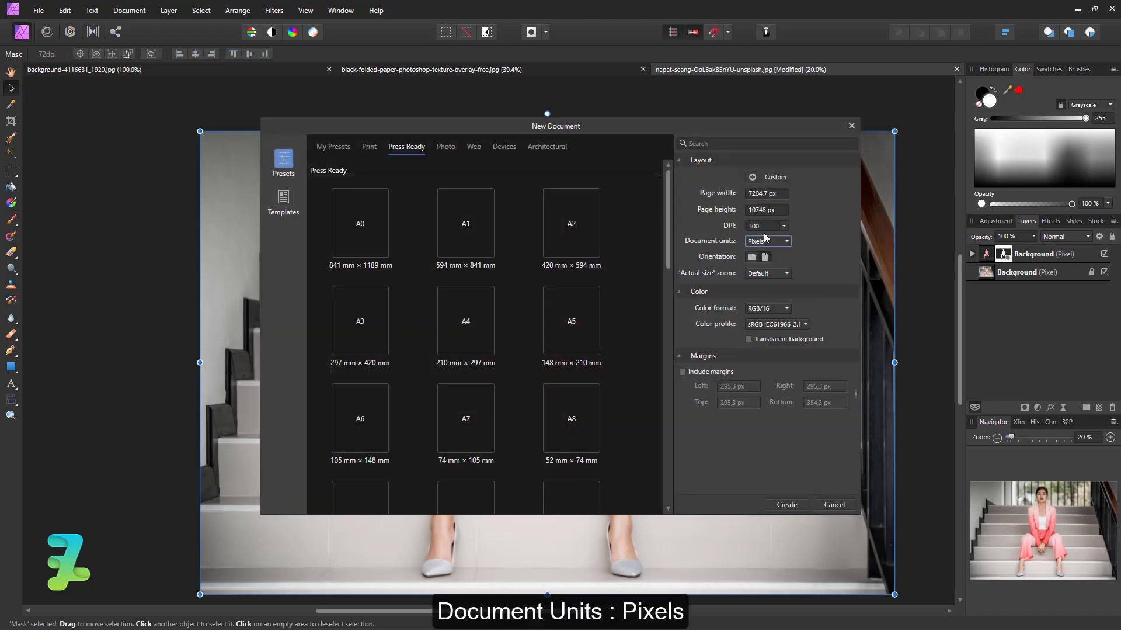
{"action": "left_click", "coordinate": [762, 194]}
{"action": "type", "text": "3000"}
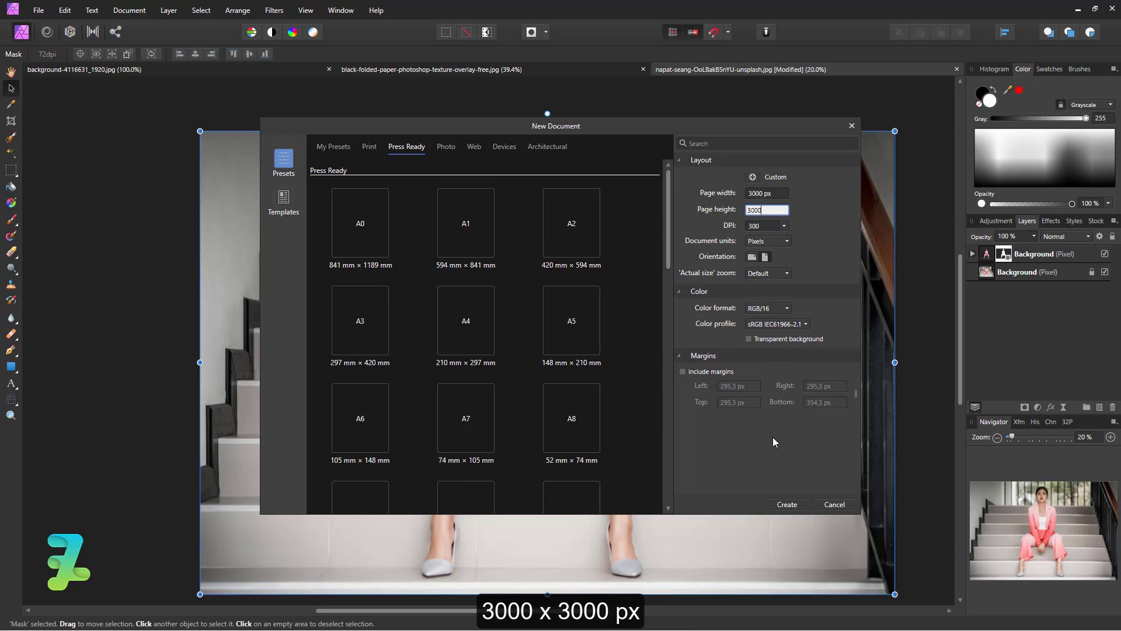
{"action": "left_click", "coordinate": [790, 502]}
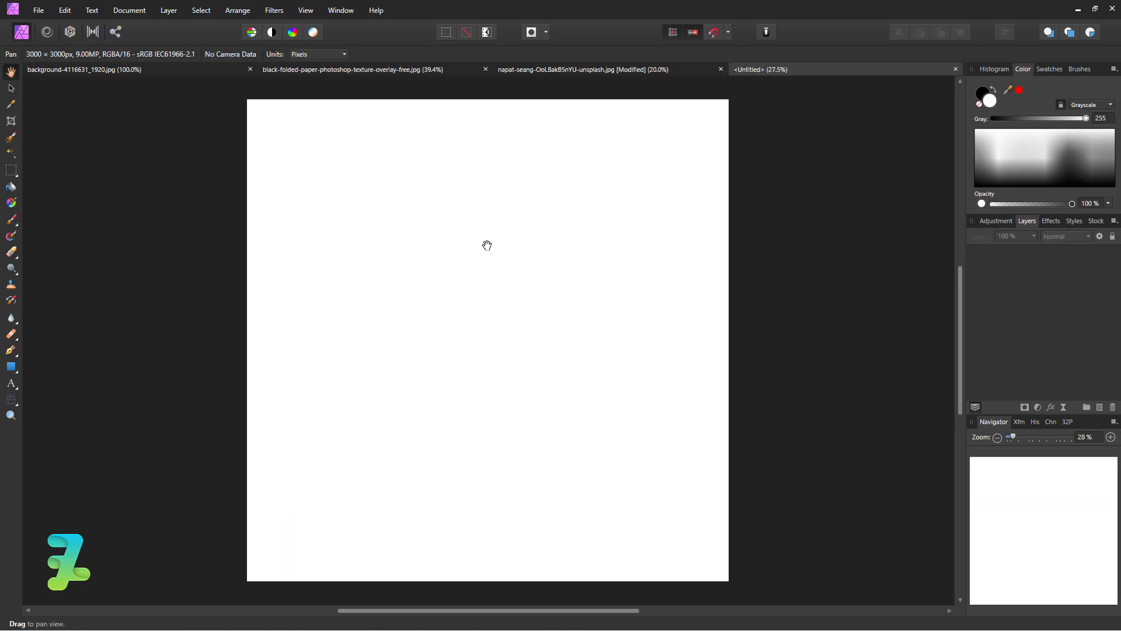
- Draw a trapezoid filled red (R255 G51 B51) on the blank canvas
{"action": "left_click", "coordinate": [17, 371]}
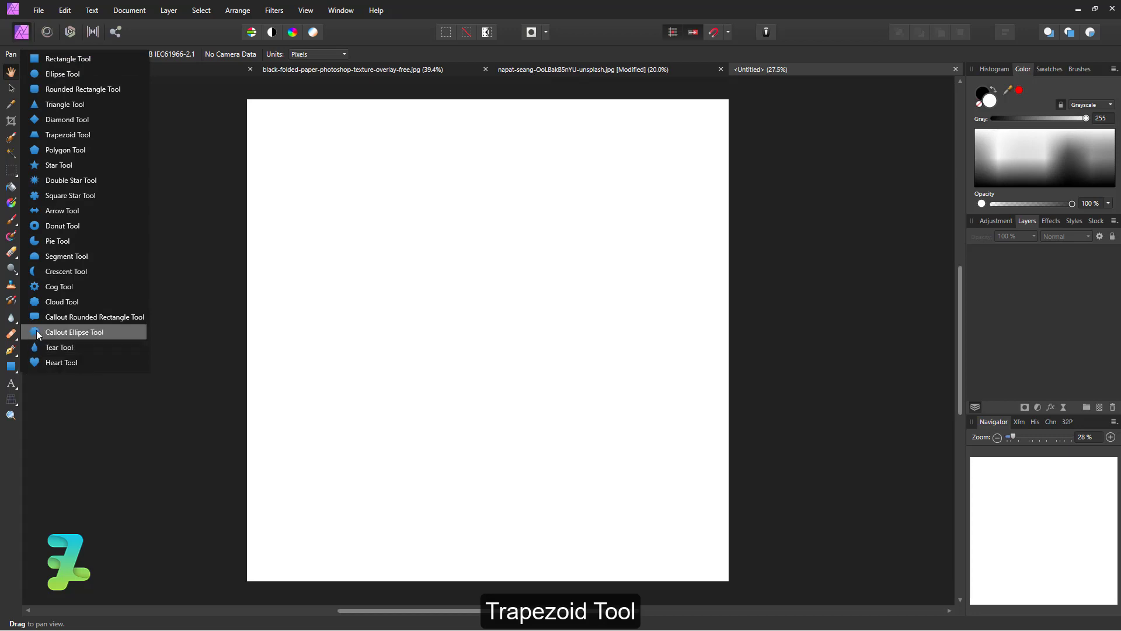
{"action": "left_click", "coordinate": [46, 137]}
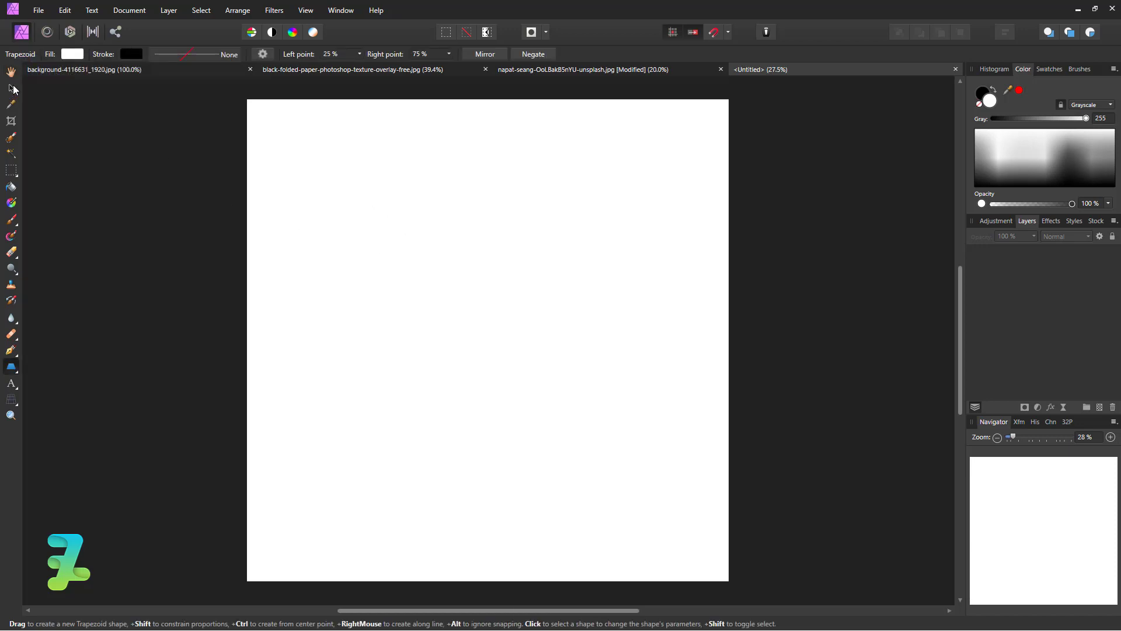
{"action": "left_click", "coordinate": [72, 54]}
{"action": "mouse_move", "coordinate": [45, 175]}
{"action": "left_mouse_down"}
{"action": "mouse_move", "coordinate": [2, 165]}
{"action": "mouse_move", "coordinate": [14, 167]}
{"action": "left_mouse_up"}
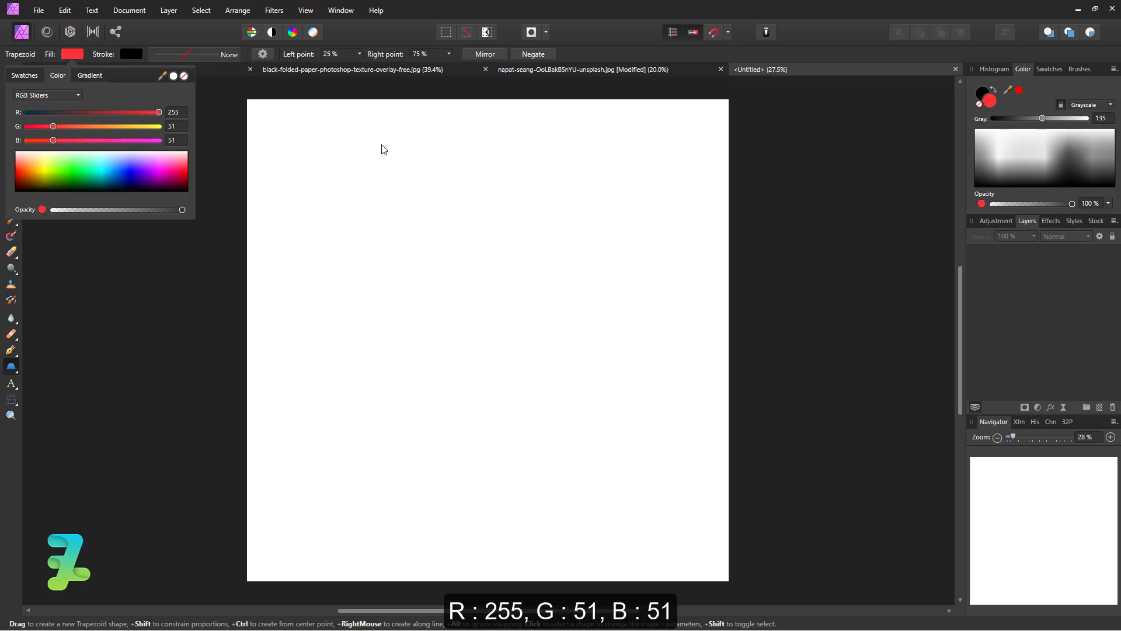
{"action": "left_click_drag", "start_coordinate": [346, 168], "coordinate": [689, 419]}
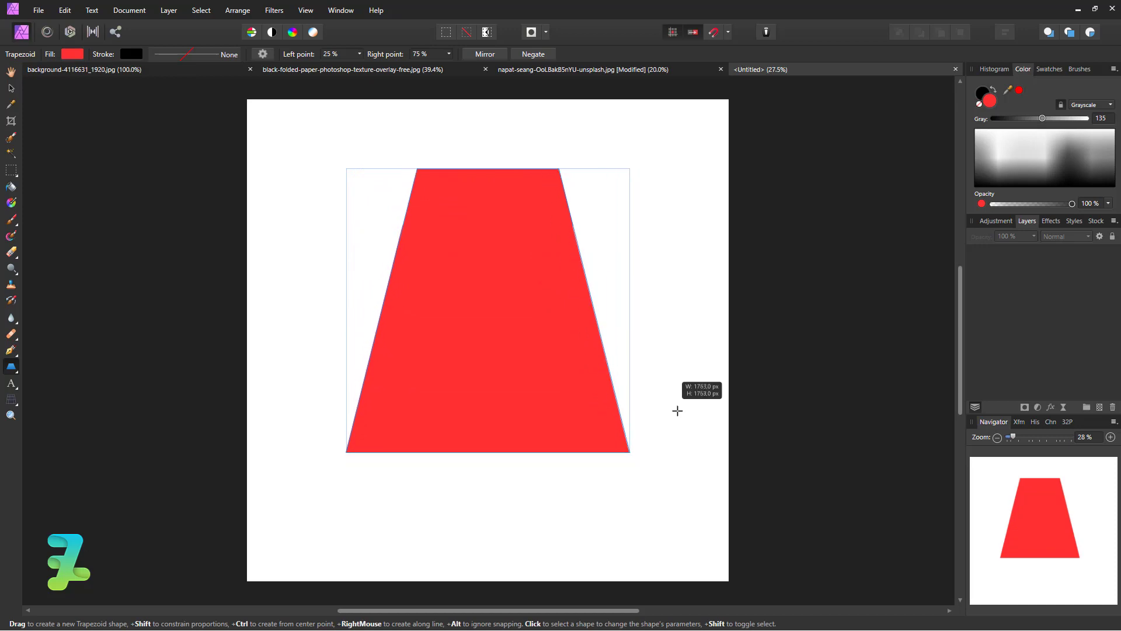
{"action": "left_click_drag", "start_coordinate": [689, 419], "coordinate": [678, 411]}
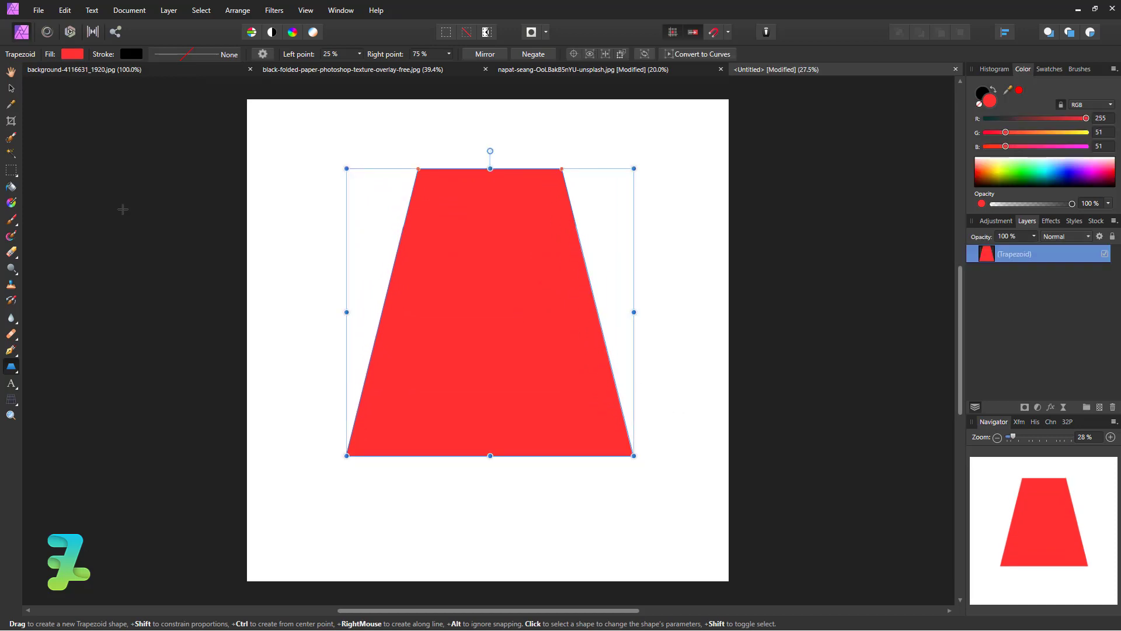
- Centre the trapezoid vertically on the canvas and float the woman photo in its own window
{"action": "left_click", "coordinate": [10, 89]}
{"action": "key", "text": "ctrl+a"}
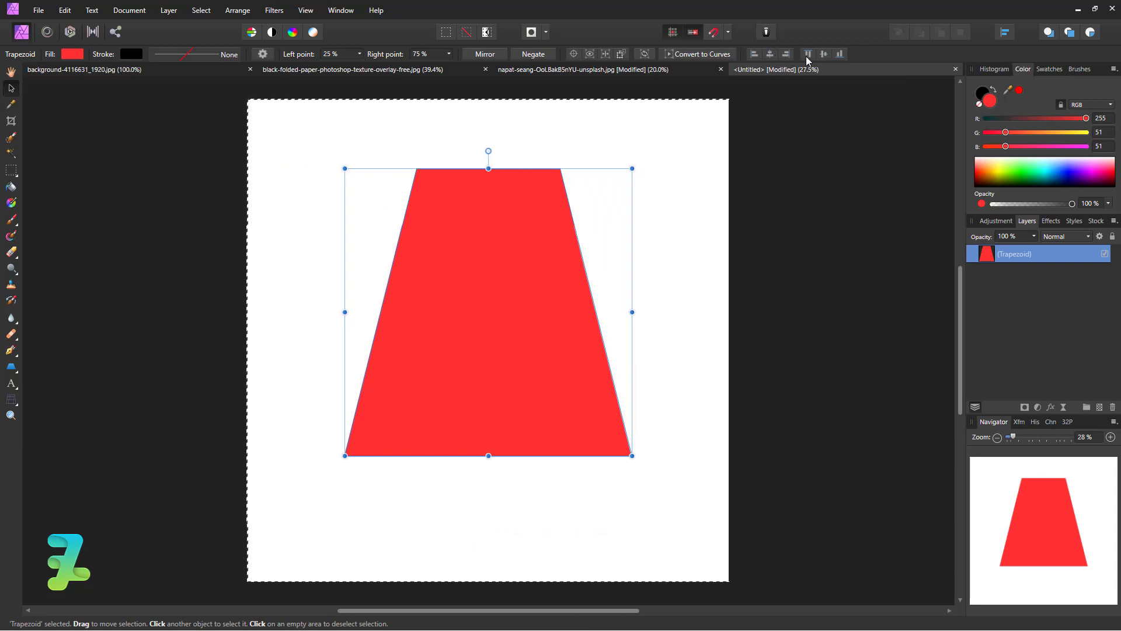
{"action": "left_click", "coordinate": [824, 54]}
{"action": "key", "text": "ctrl+d"}
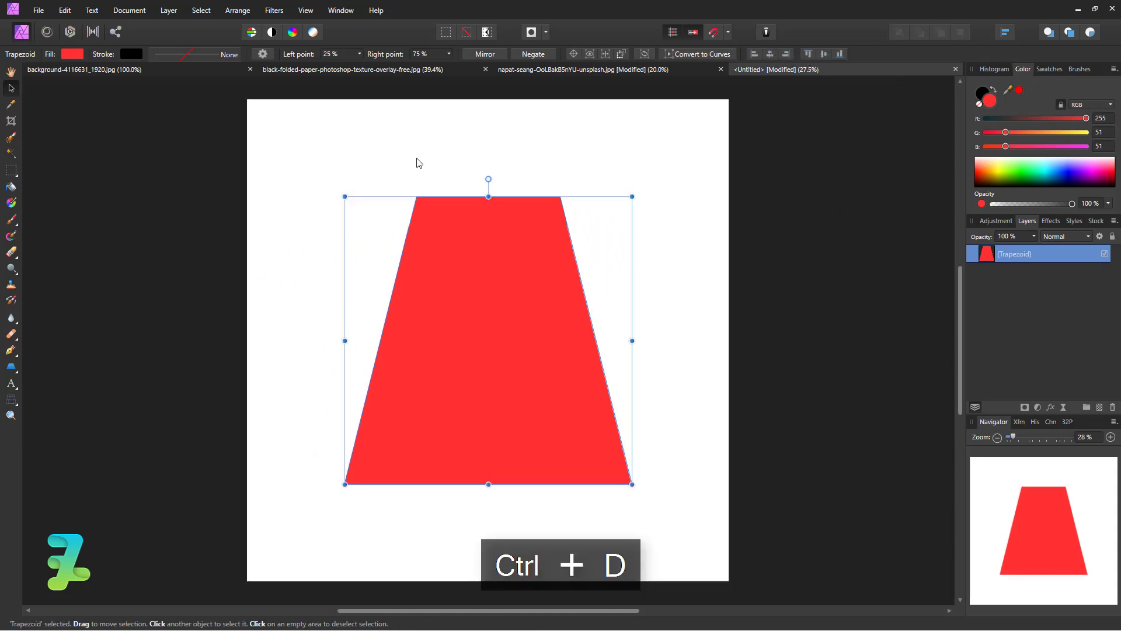
{"action": "mouse_move", "coordinate": [554, 70]}
{"action": "left_mouse_down"}
{"action": "mouse_move", "coordinate": [482, 253]}
{"action": "mouse_move", "coordinate": [509, 232]}
{"action": "mouse_move", "coordinate": [516, 391]}
{"action": "left_mouse_up"}
- Remove the stray trapezoid mask, bring the cut-out woman layer into the poster, and redock the photo tab
{"action": "key", "text": "ctrl+z"}
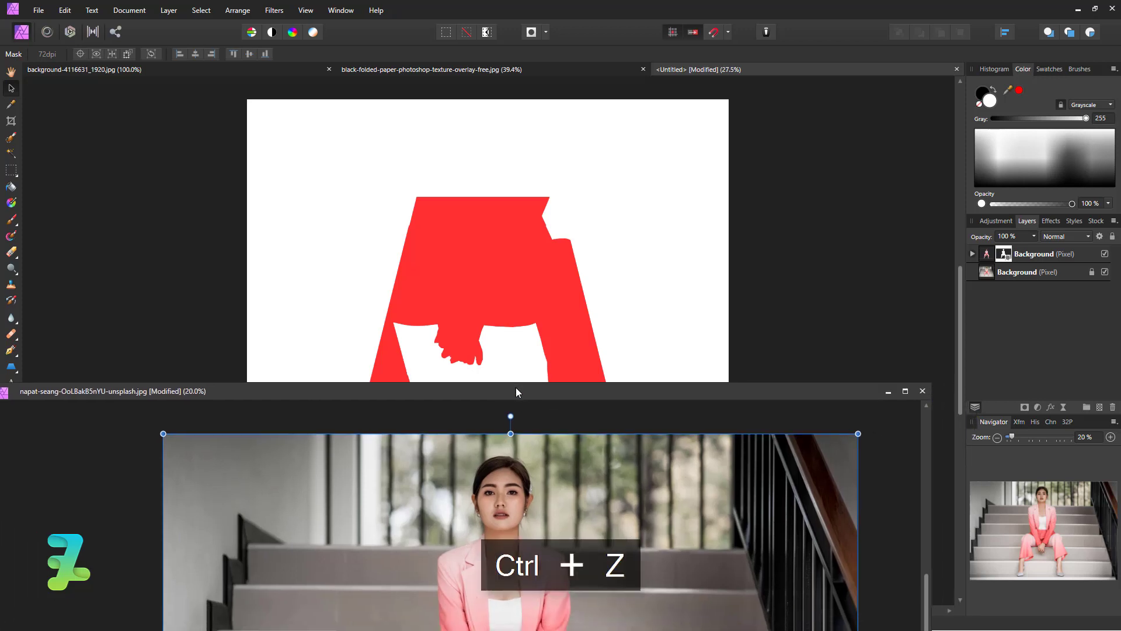
{"action": "left_click", "coordinate": [591, 289]}
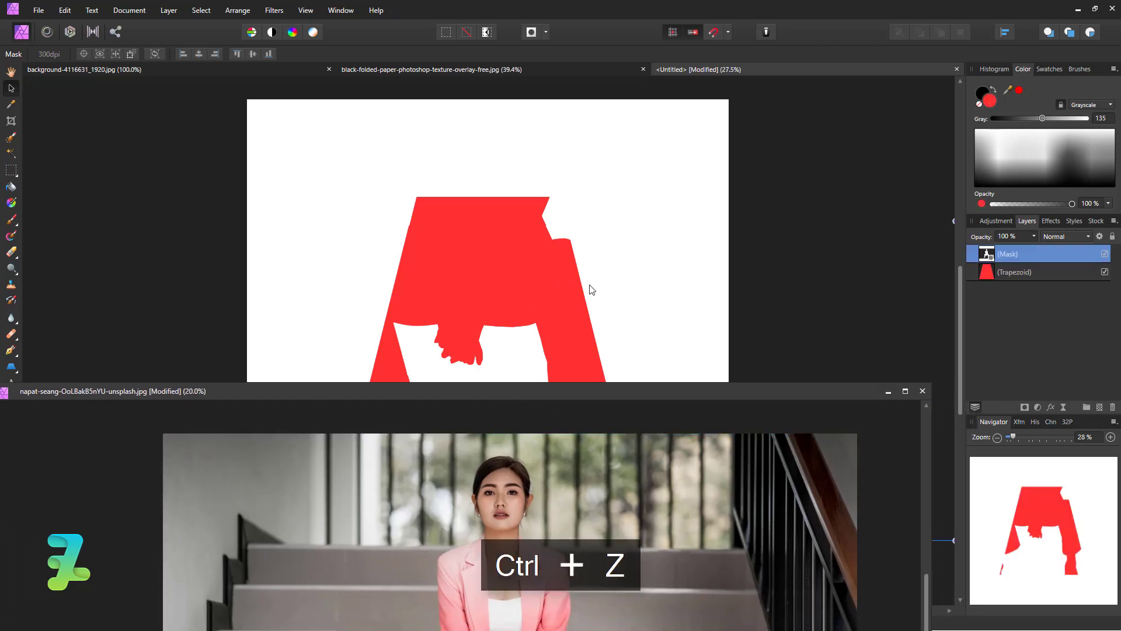
{"action": "key", "text": "ctrl+z"}
{"action": "key", "text": "ctrl+z"}
{"action": "left_click", "coordinate": [701, 390]}
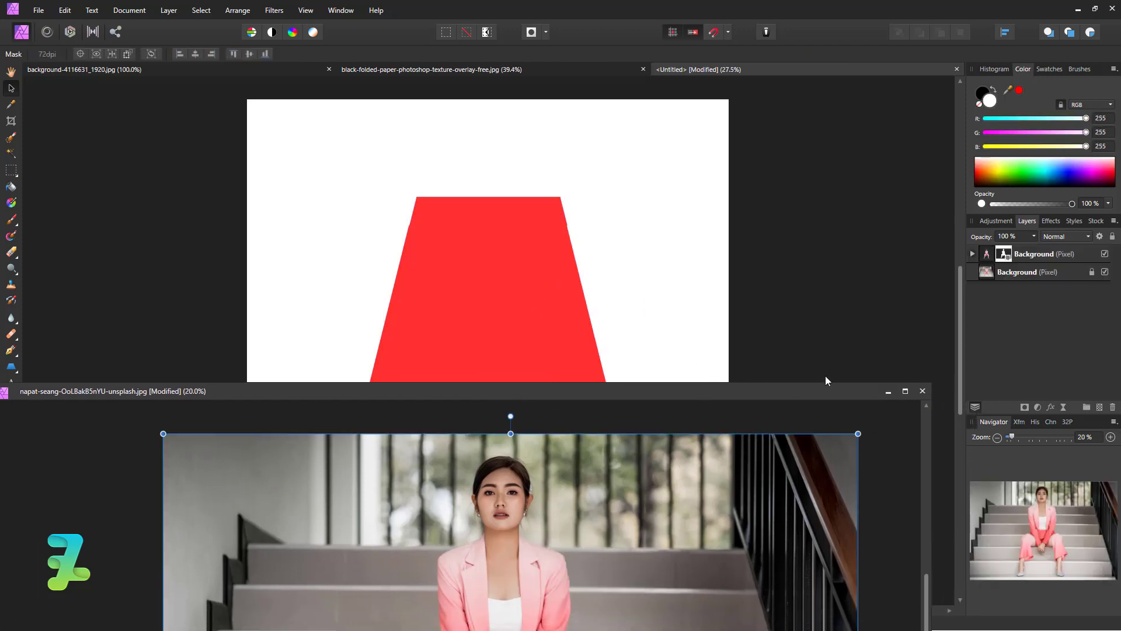
{"action": "left_click", "coordinate": [989, 253]}
{"action": "left_click_drag", "start_coordinate": [656, 205], "coordinate": [587, 210]}
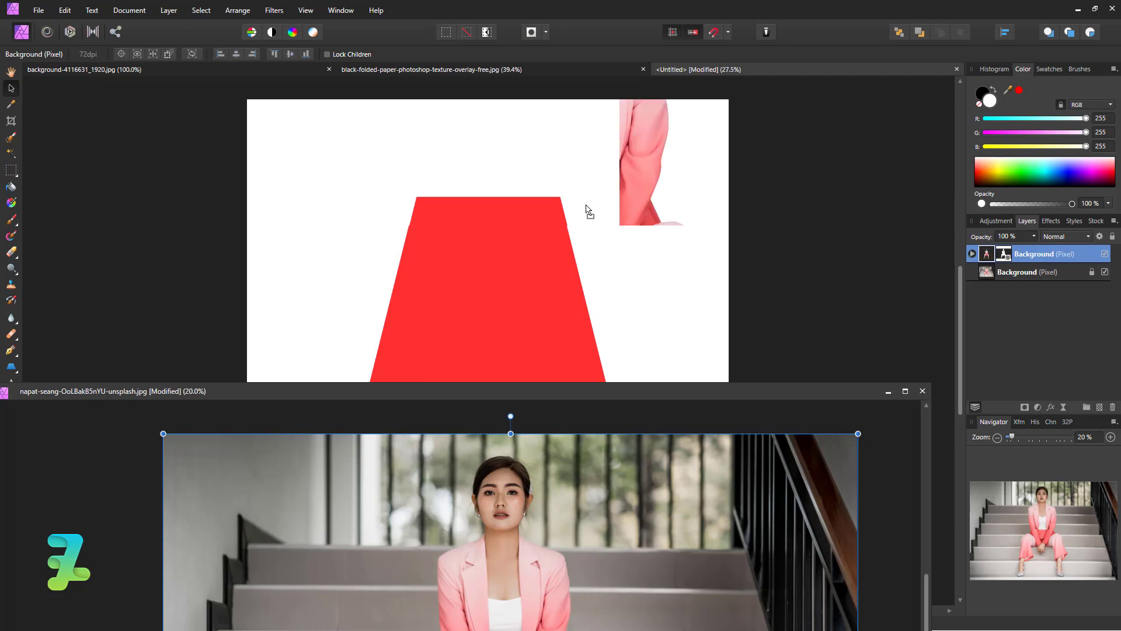
{"action": "left_click_drag", "start_coordinate": [599, 391], "coordinate": [791, 69]}
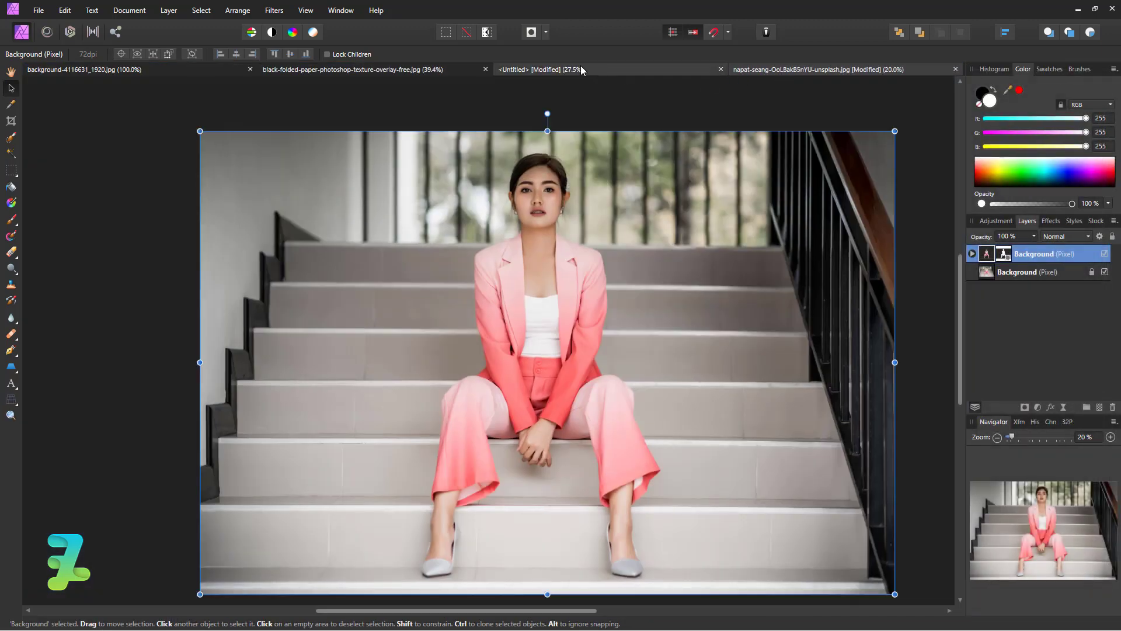
{"action": "left_click", "coordinate": [580, 69]}
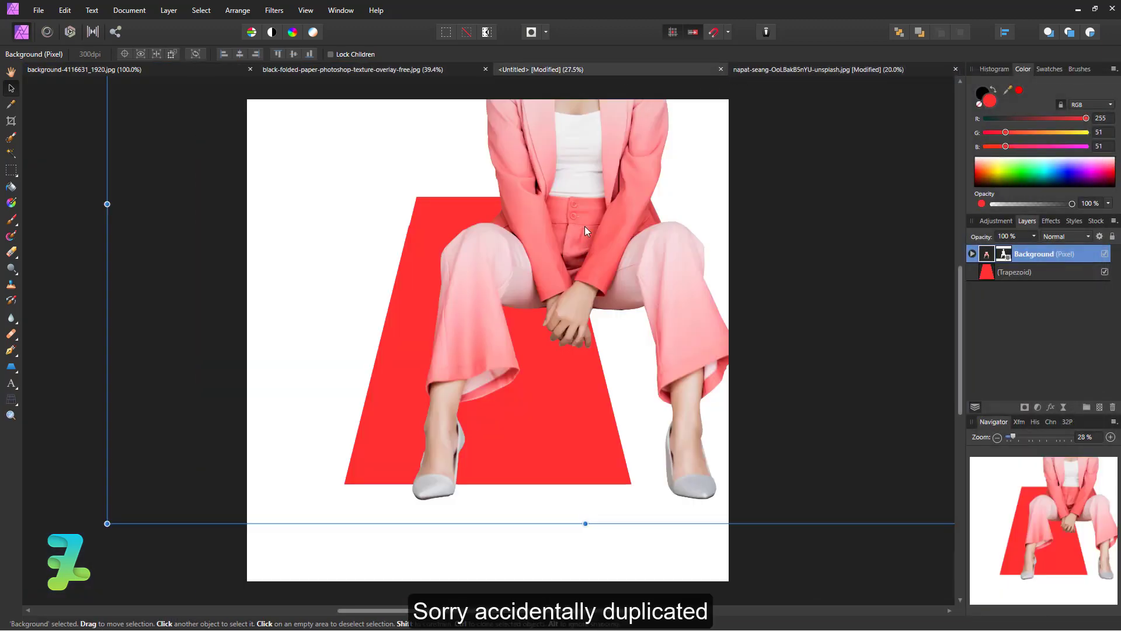
- Try repositioning and shrinking the woman, undoing the unwanted duplicate and resize
{"action": "left_click_drag", "start_coordinate": [584, 226], "coordinate": [468, 383]}
{"action": "key", "text": "ctrl+z"}
{"action": "key", "text": "ctrl+z"}
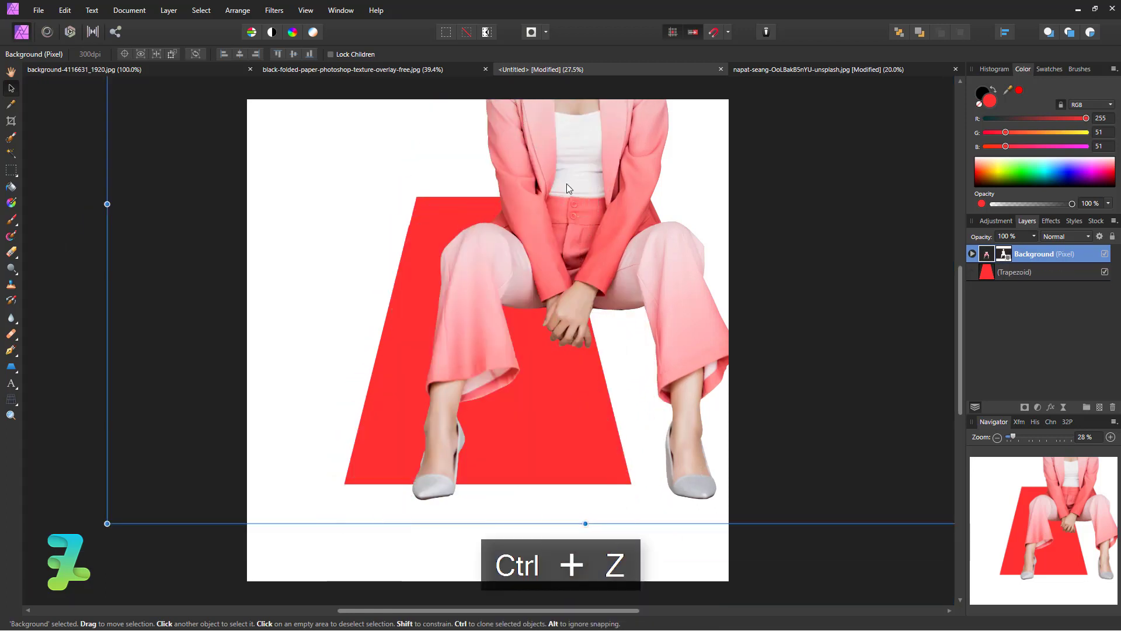
{"action": "key", "text": "ctrl+z"}
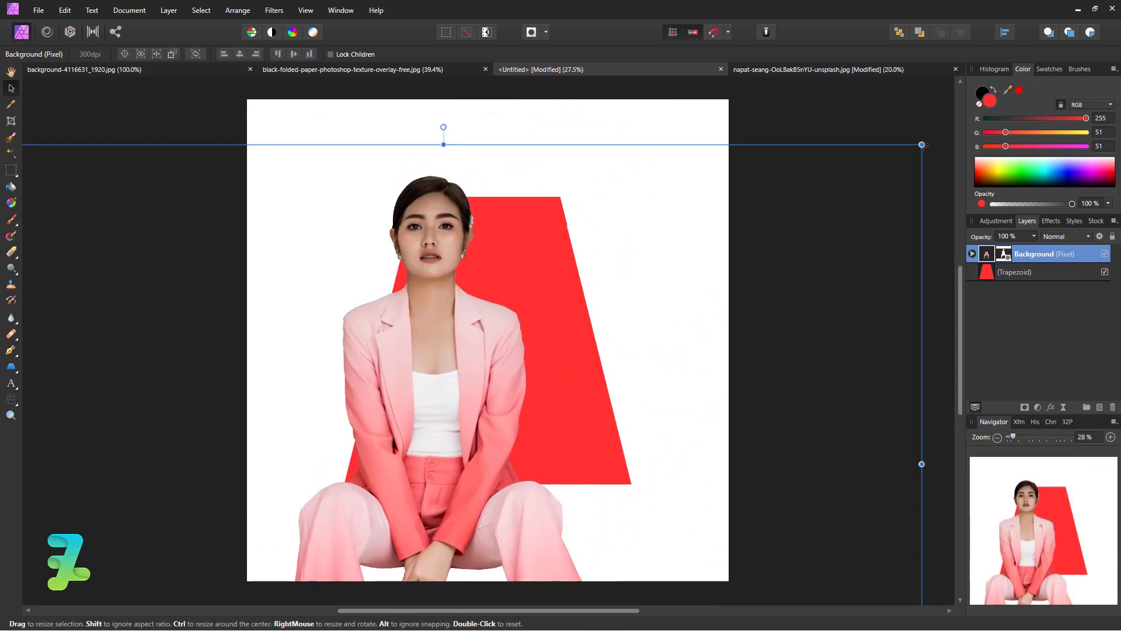
{"action": "left_click_drag", "start_coordinate": [934, 149], "coordinate": [517, 458]}
{"action": "key", "text": "ctrl+z"}
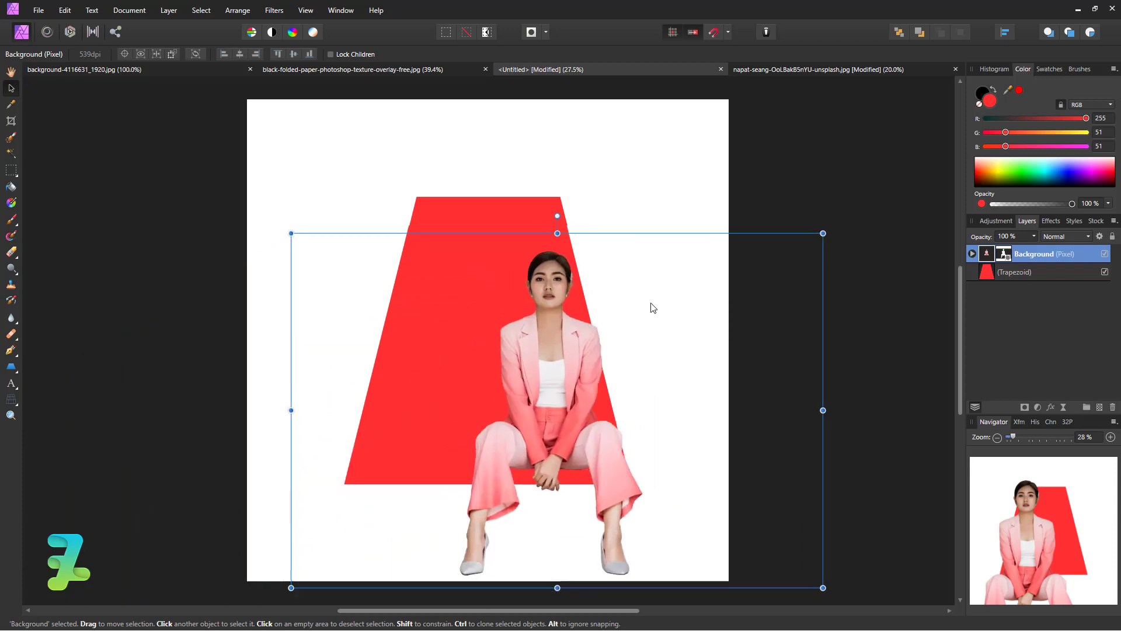
{"action": "key", "text": "ctrl+z"}
{"action": "key", "text": "ctrl+z"}
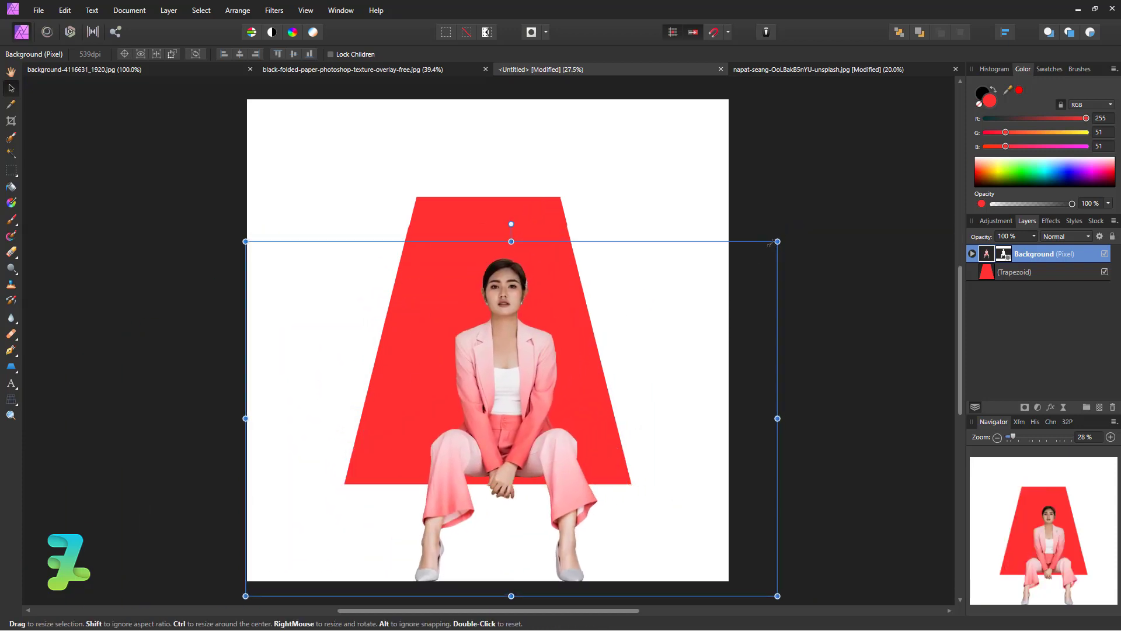
- Resize and nudge the woman to fit the trapezoid near the bottom edge, then deselect
{"action": "left_click_drag", "start_coordinate": [777, 241], "coordinate": [737, 267]}
{"action": "left_click_drag", "start_coordinate": [504, 348], "coordinate": [511, 347]}
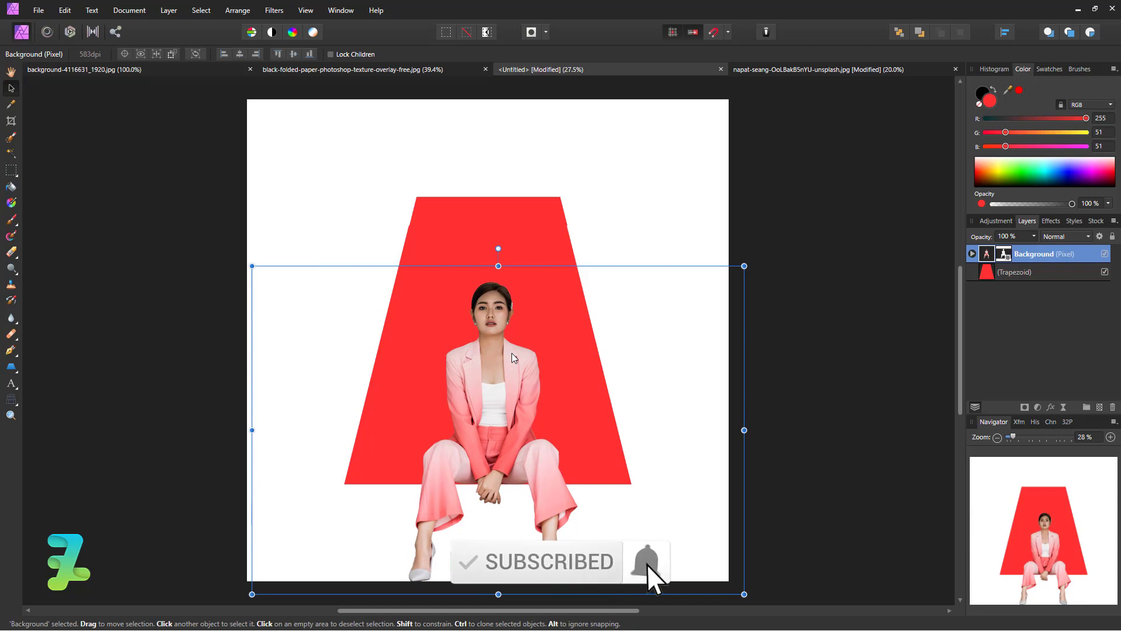
{"action": "left_click_drag", "start_coordinate": [744, 266], "coordinate": [729, 272]}
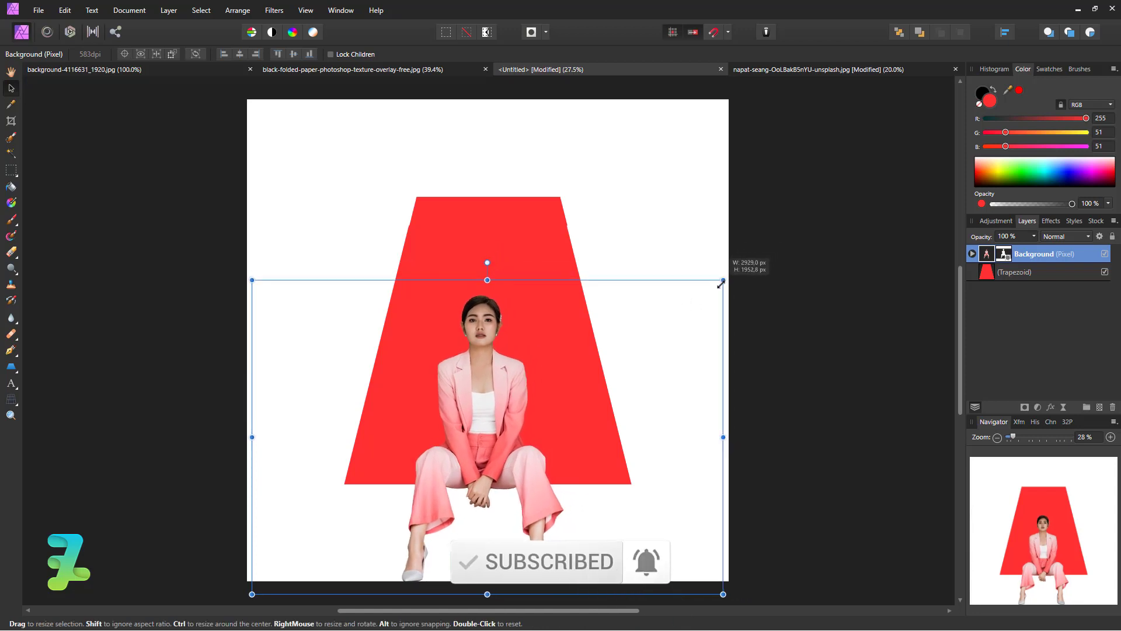
{"action": "left_click_drag", "start_coordinate": [485, 391], "coordinate": [488, 395]}
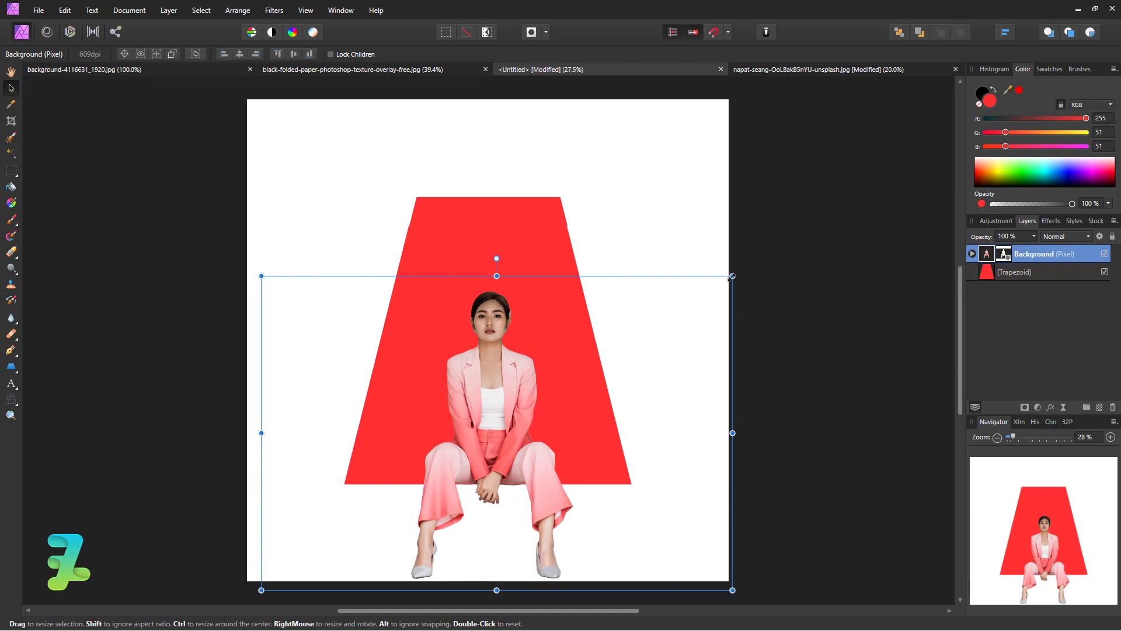
{"action": "left_click_drag", "start_coordinate": [732, 276], "coordinate": [754, 260]}
{"action": "left_click_drag", "start_coordinate": [528, 385], "coordinate": [528, 390]}
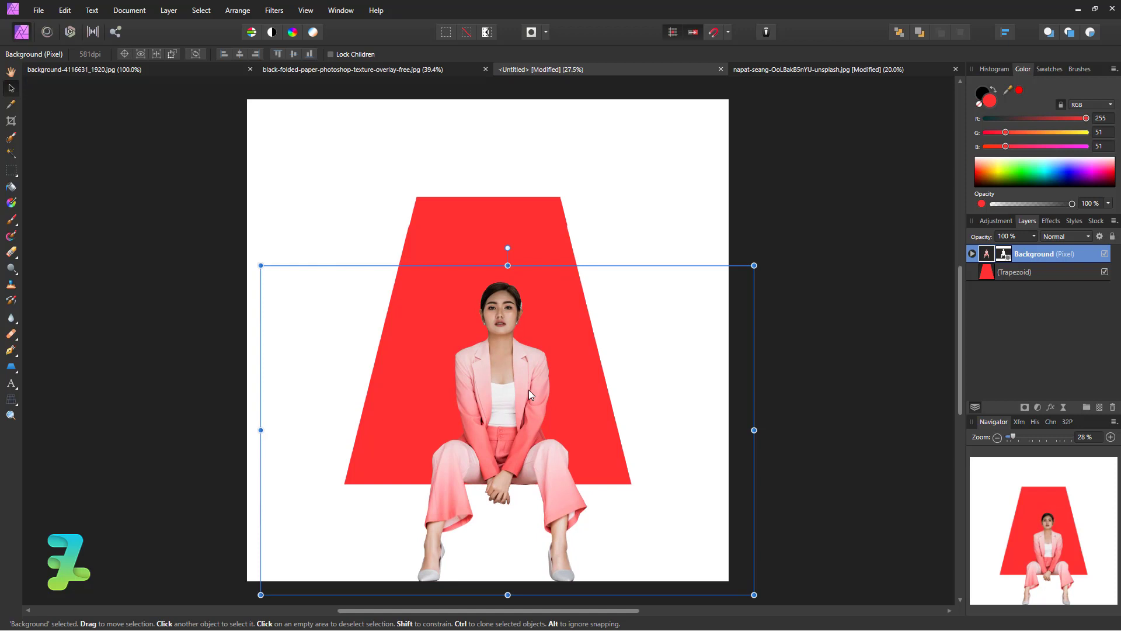
{"action": "left_click", "coordinate": [824, 407]}
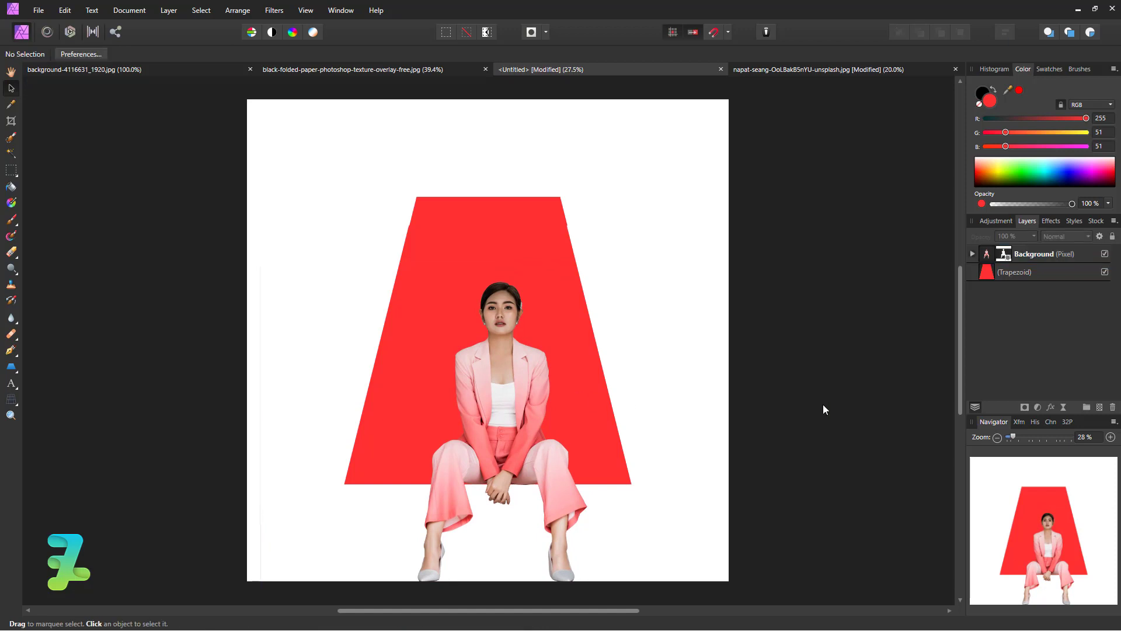
{"action": "key", "text": "ctrl+a"}
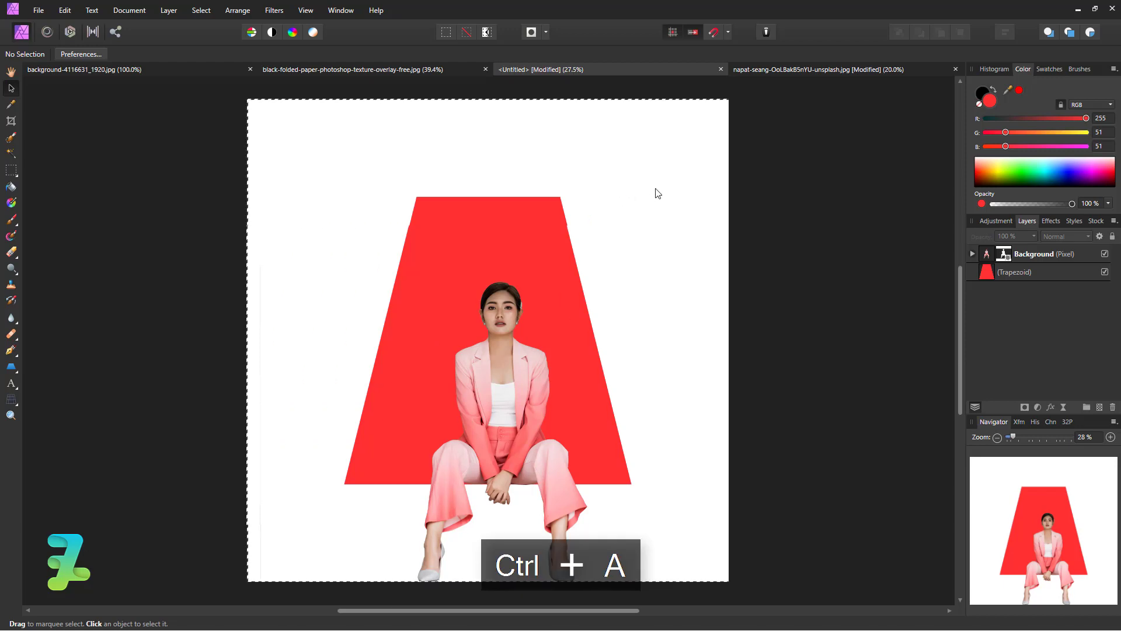
{"action": "left_click", "coordinate": [991, 255]}
{"action": "key", "text": "shift+Left"}
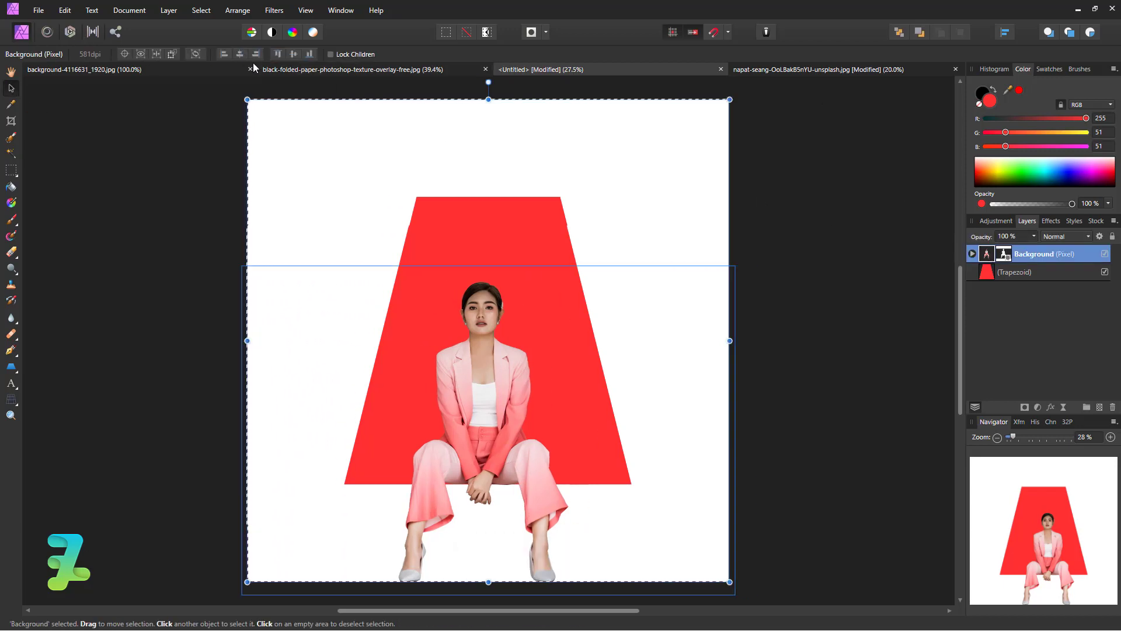
{"action": "key", "text": "ctrl+d"}
{"action": "key", "text": "ctrl+equal"}
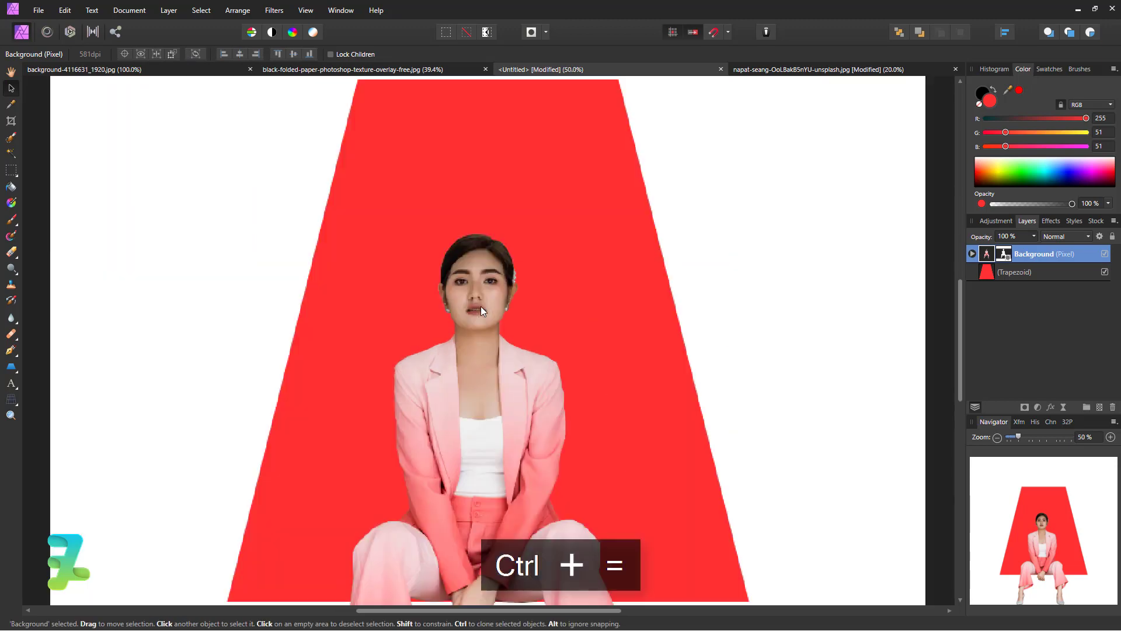
{"action": "key", "text": "ctrl+equal"}
{"action": "key", "text": "ctrl+equal"}
{"action": "key", "text": "ctrl+equal"}
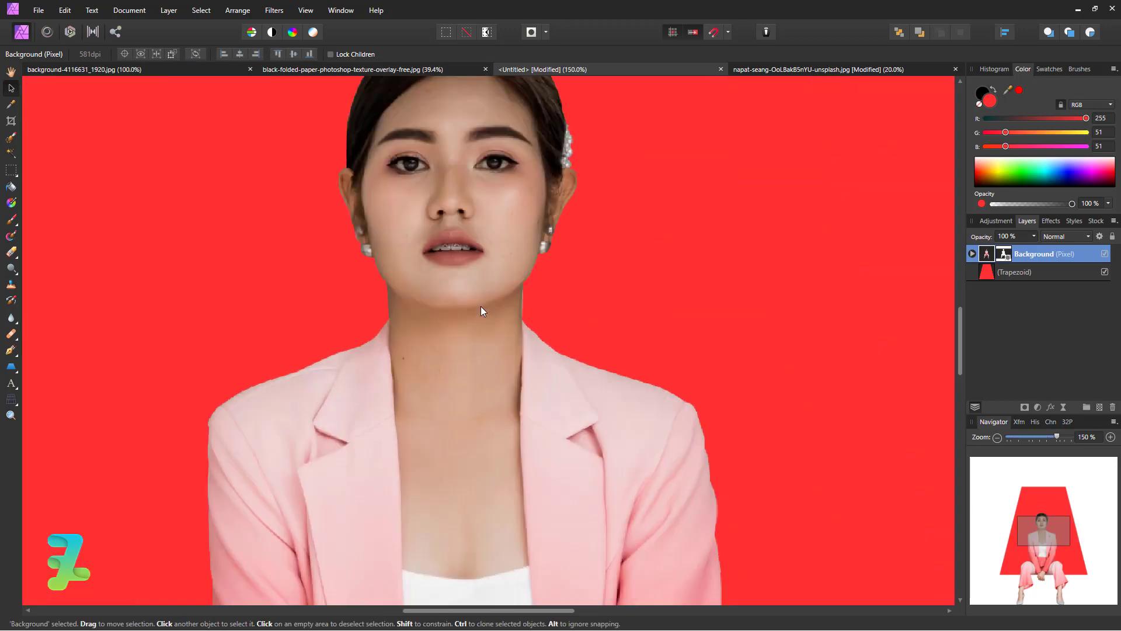
{"action": "key", "text": "ctrl+minus"}
{"action": "key", "text": "ctrl+minus"}
{"action": "key", "text": "ctrl+minus"}
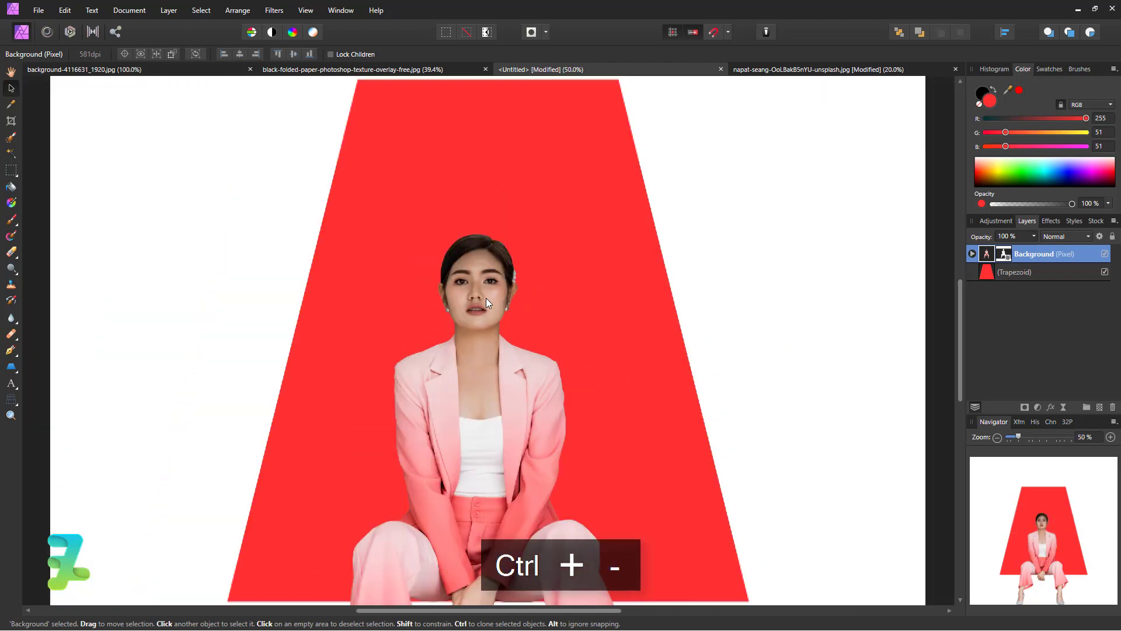
{"action": "key", "text": "ctrl+minus"}
{"action": "key", "text": "ctrl+minus"}
{"action": "key", "text": "ctrl+minus"}
{"action": "key", "text": "ctrl+equal"}
{"action": "key", "text": "ctrl+minus"}
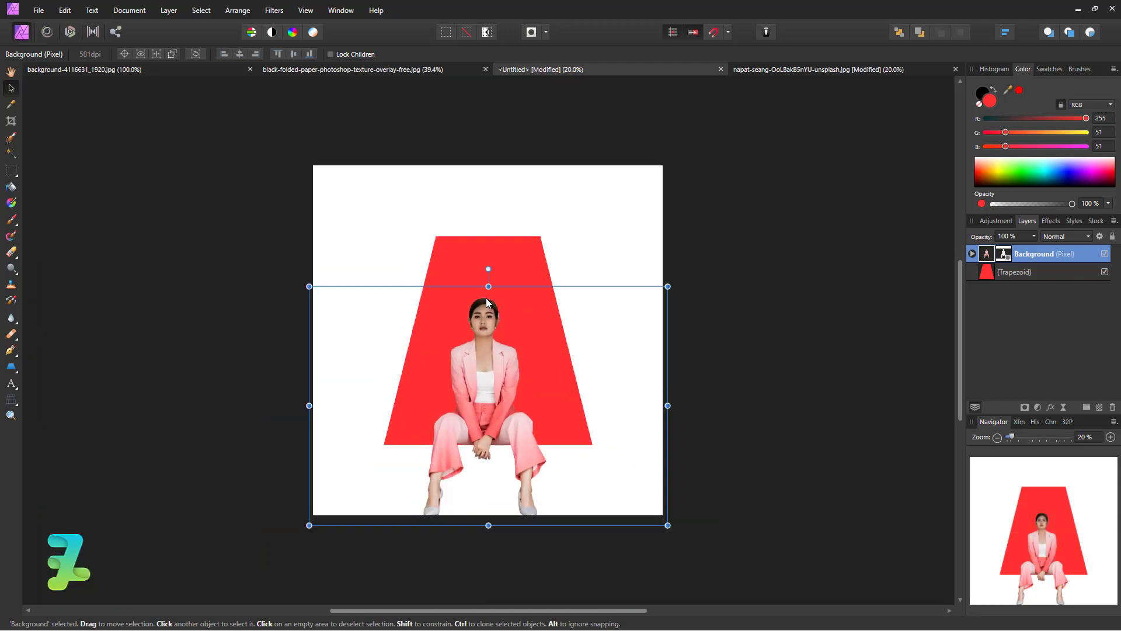
{"action": "key", "text": "ctrl+equal"}
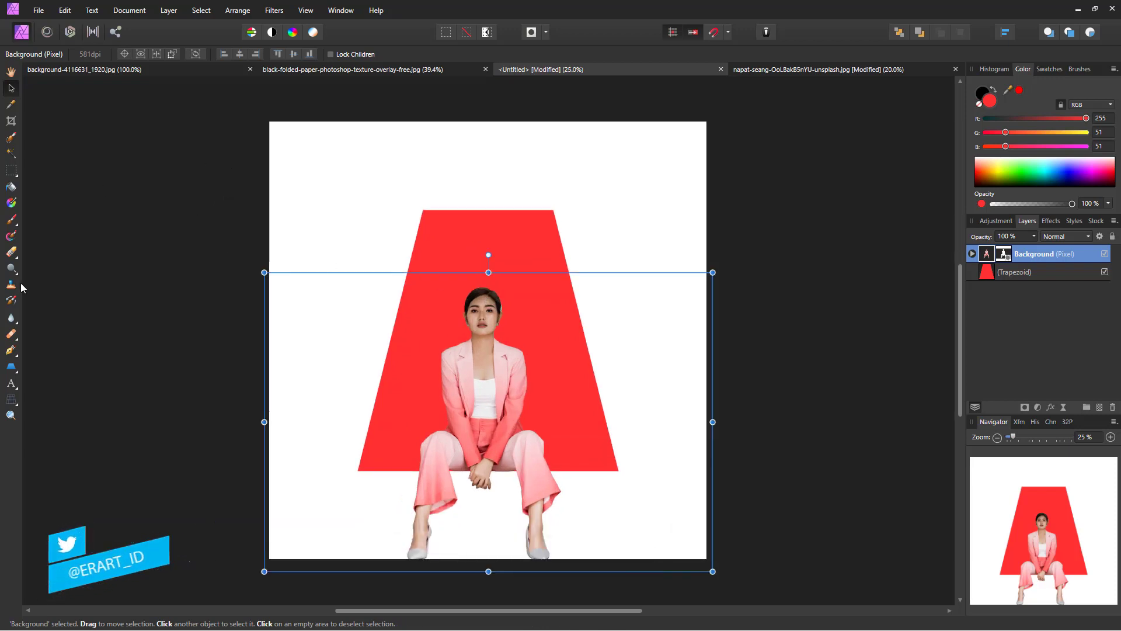
- Set the Artistic Text tool to Roboto Black at 300 pt
{"action": "left_click", "coordinate": [10, 384]}
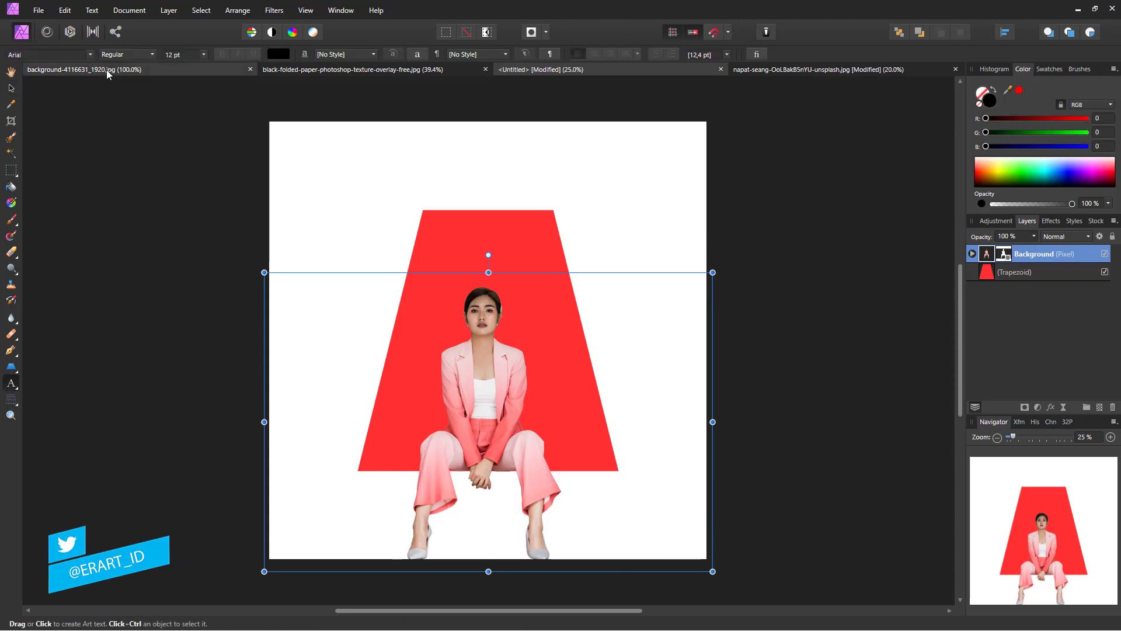
{"action": "left_click", "coordinate": [90, 55]}
{"action": "scroll", "coordinate": [128, 175], "scroll_direction": "down", "scroll_amount": 5}
{"action": "scroll", "coordinate": [128, 178], "scroll_direction": "down", "scroll_amount": 5}
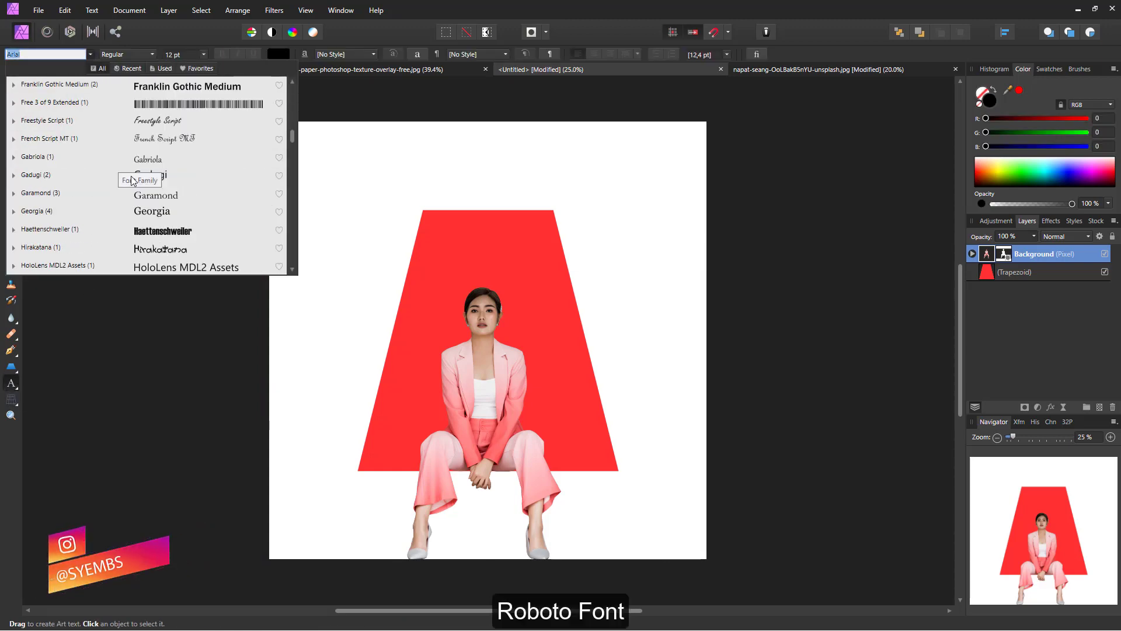
{"action": "scroll", "coordinate": [132, 181], "scroll_direction": "down", "scroll_amount": 5}
{"action": "scroll", "coordinate": [132, 181], "scroll_direction": "down", "scroll_amount": 2}
{"action": "scroll", "coordinate": [133, 184], "scroll_direction": "down", "scroll_amount": 5}
{"action": "scroll", "coordinate": [135, 193], "scroll_direction": "down", "scroll_amount": 2}
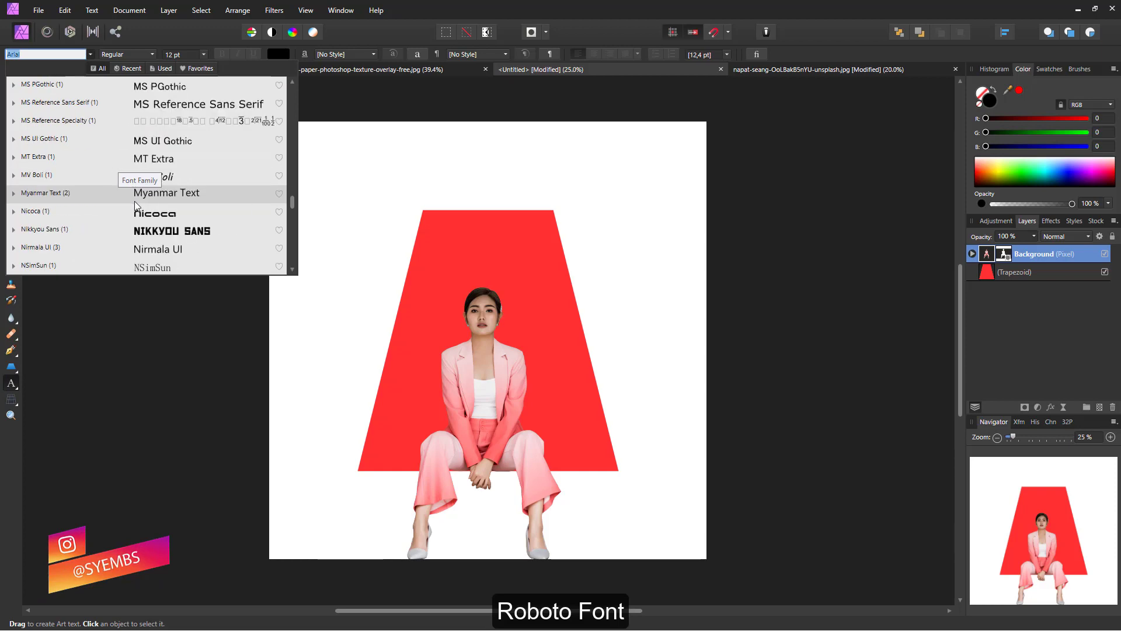
{"action": "scroll", "coordinate": [135, 205], "scroll_direction": "down", "scroll_amount": 10}
{"action": "scroll", "coordinate": [135, 205], "scroll_direction": "down", "scroll_amount": 3}
{"action": "scroll", "coordinate": [132, 204], "scroll_direction": "down", "scroll_amount": 4}
{"action": "scroll", "coordinate": [126, 201], "scroll_direction": "up", "scroll_amount": 2}
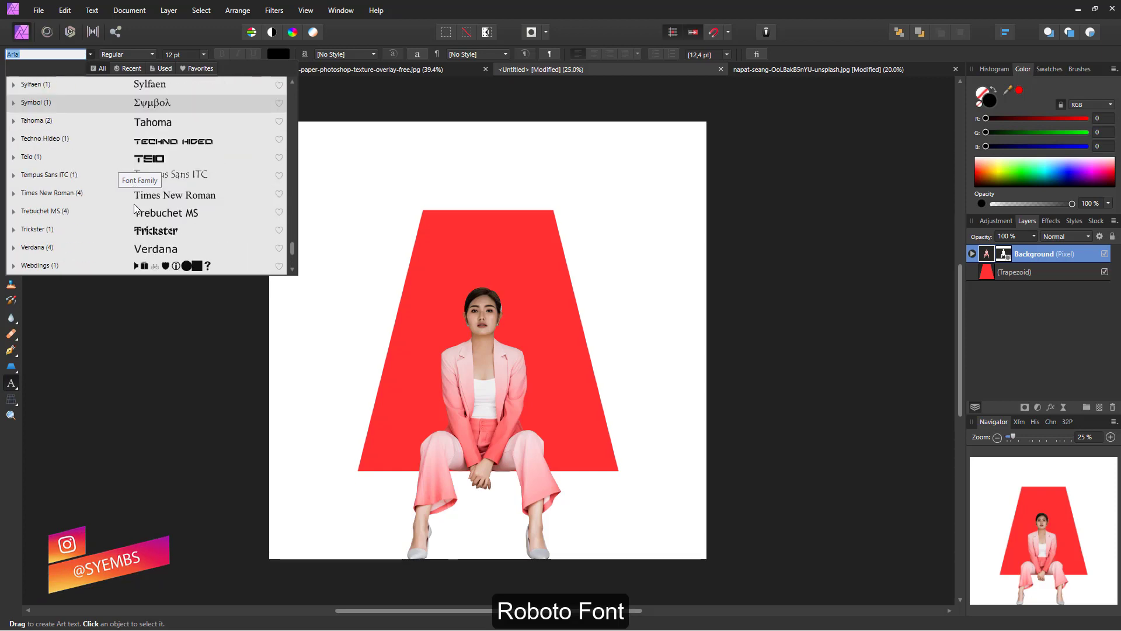
{"action": "scroll", "coordinate": [122, 200], "scroll_direction": "up", "scroll_amount": 1}
{"action": "scroll", "coordinate": [123, 193], "scroll_direction": "up", "scroll_amount": 3}
{"action": "scroll", "coordinate": [123, 187], "scroll_direction": "up", "scroll_amount": 3}
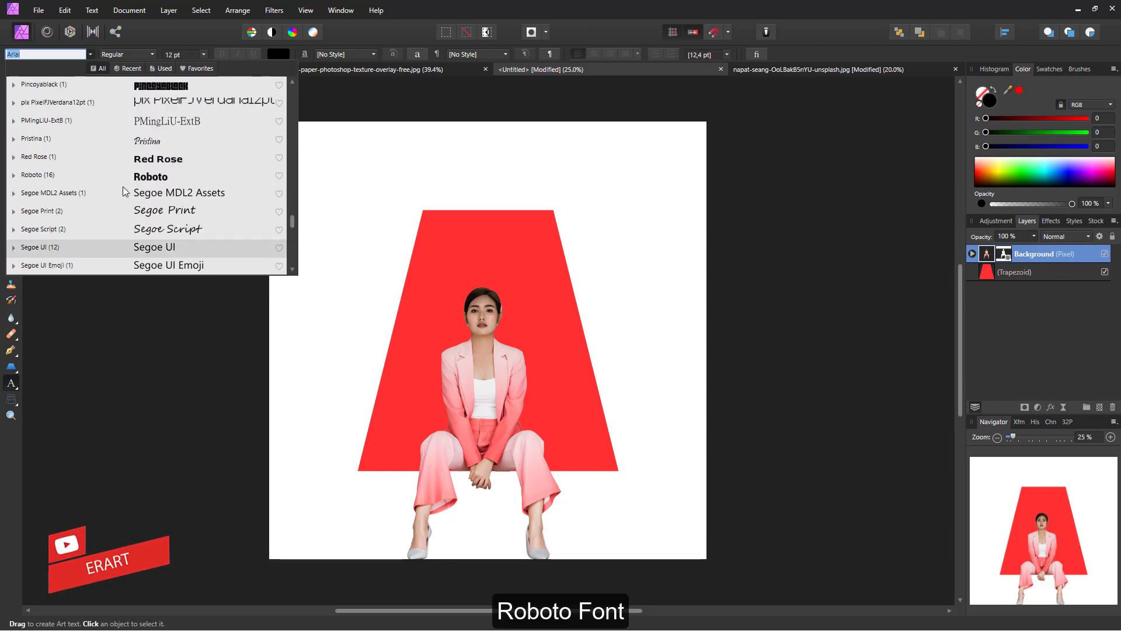
{"action": "left_click", "coordinate": [75, 177]}
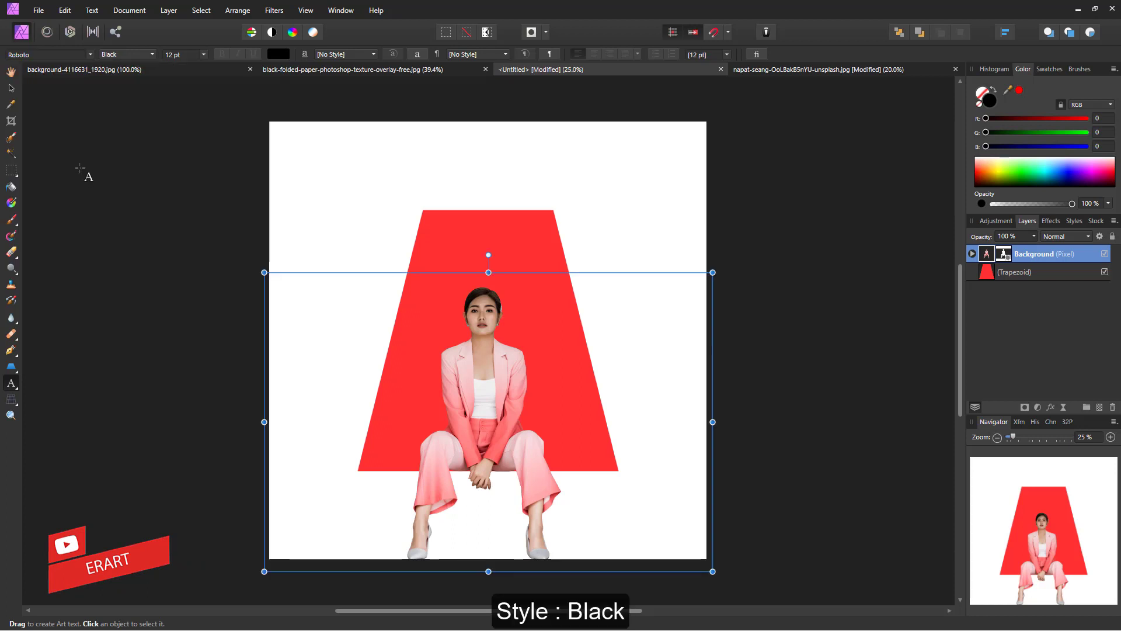
{"action": "left_click", "coordinate": [120, 54]}
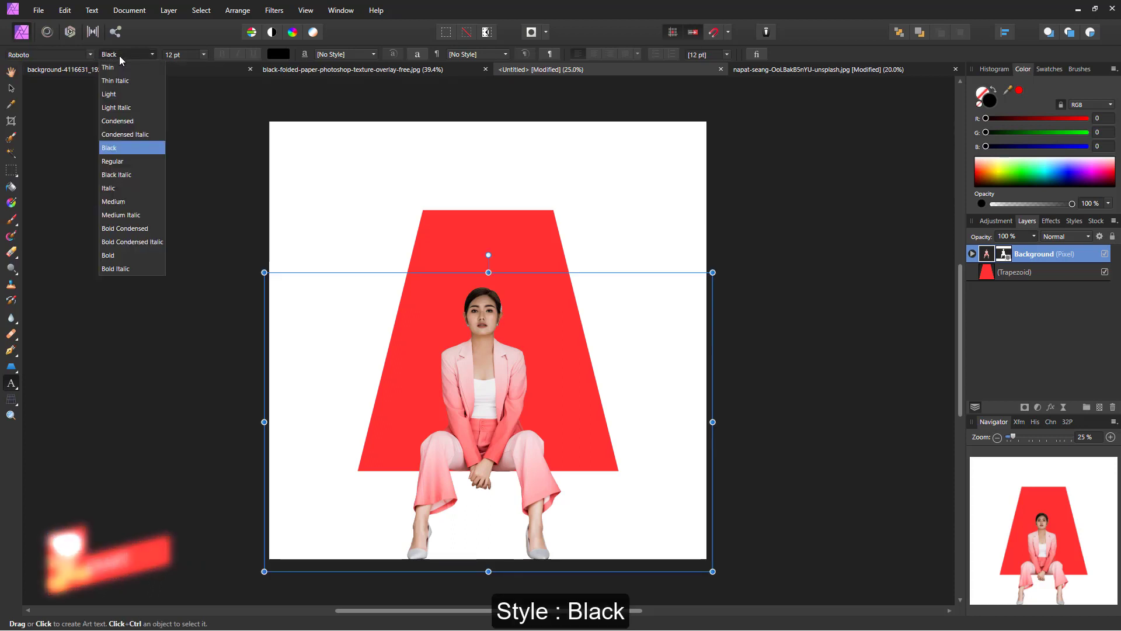
{"action": "left_click", "coordinate": [117, 146]}
{"action": "left_click", "coordinate": [173, 54]}
{"action": "type", "text": "300"}
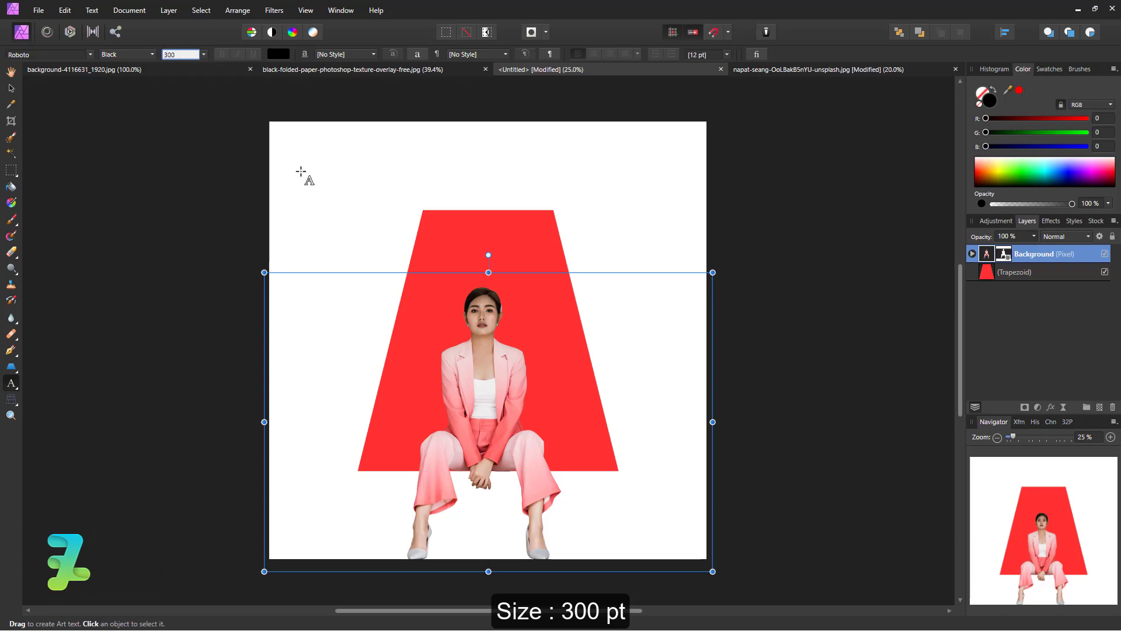
- Type the word GIRL near the poster's top left
{"action": "left_click", "coordinate": [343, 175]}
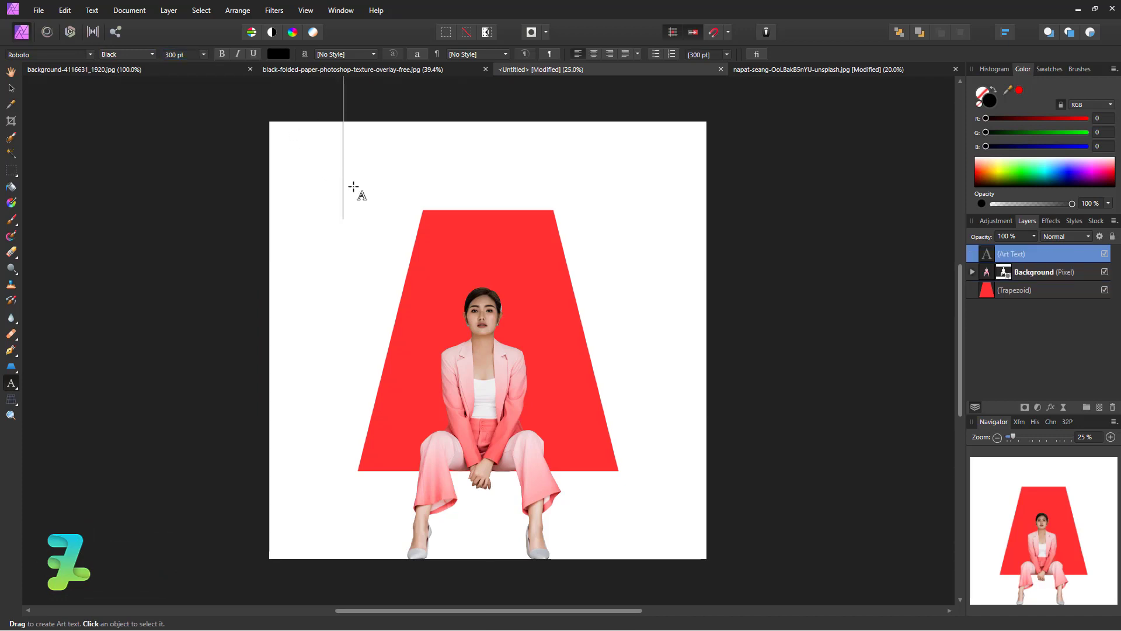
{"action": "type", "text": "g"}
{"action": "key", "text": "BackSpace"}
{"action": "type", "text": "GI"}
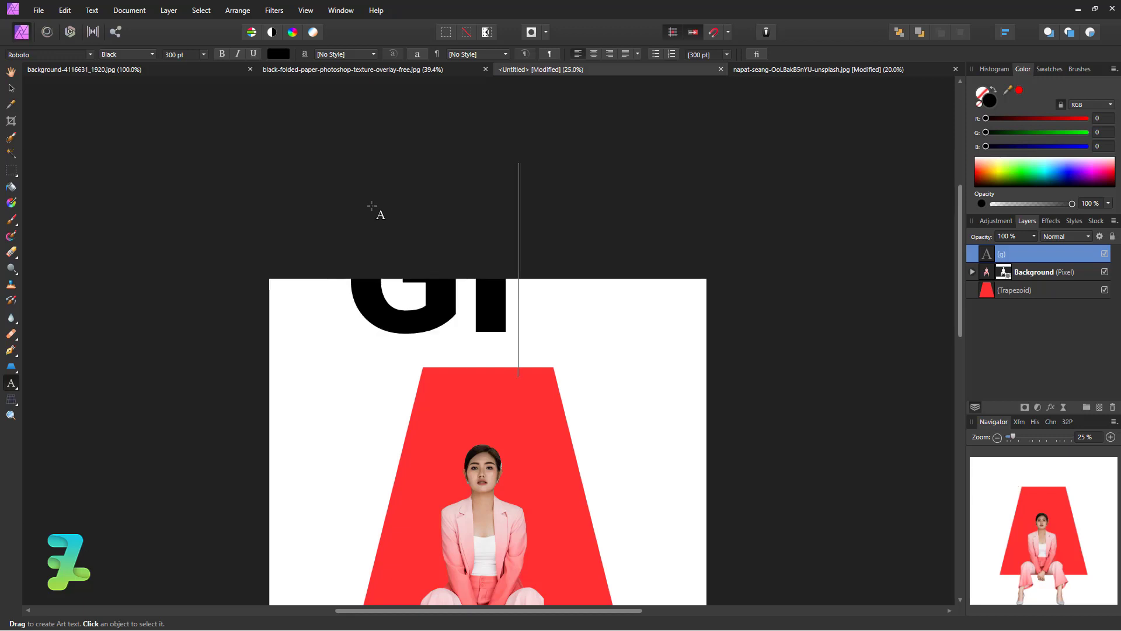
{"action": "type", "text": "RL"}
{"action": "key", "text": "Escape"}
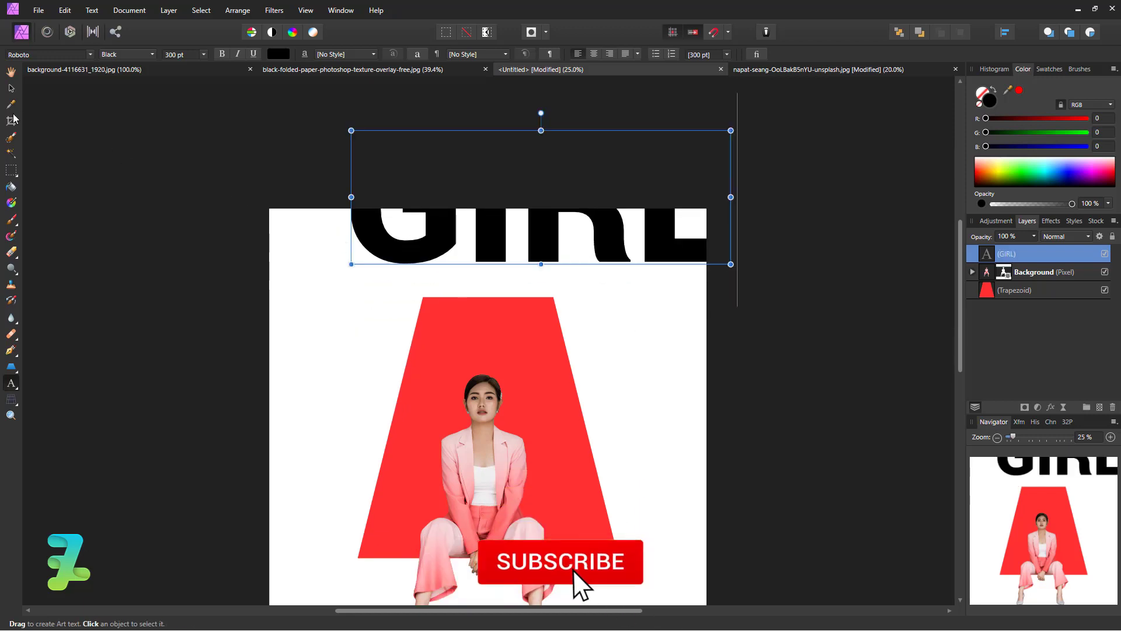
- Move GIRL onto the top of the poster and enlarge it to span the width
{"action": "left_click", "coordinate": [11, 89]}
{"action": "left_click_drag", "start_coordinate": [473, 254], "coordinate": [417, 321]}
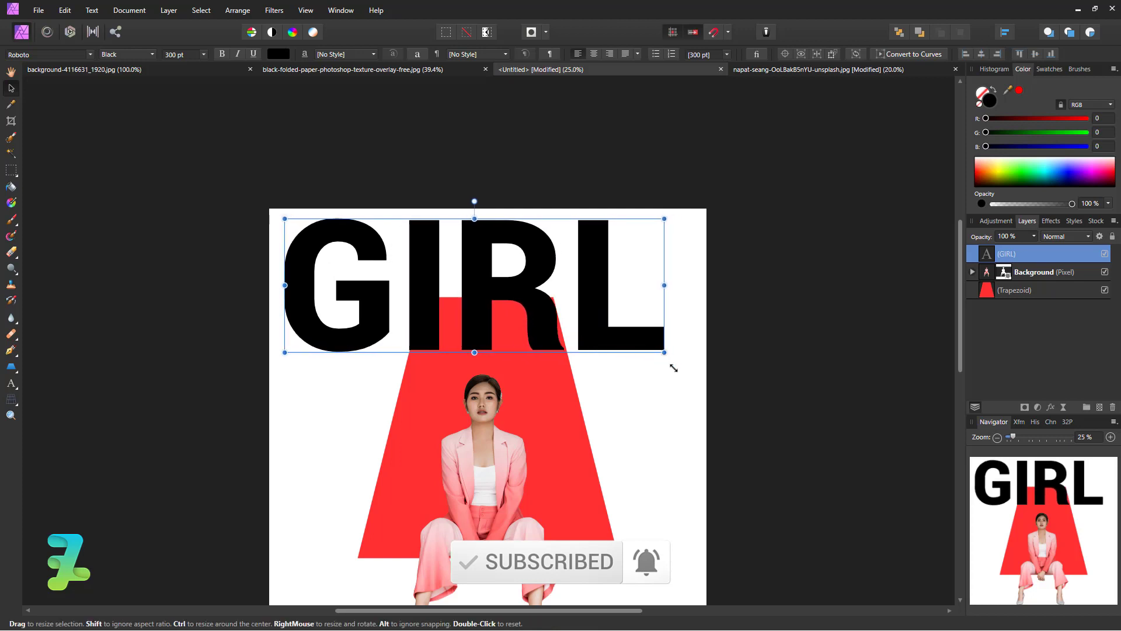
{"action": "left_click_drag", "start_coordinate": [664, 353], "coordinate": [695, 382]}
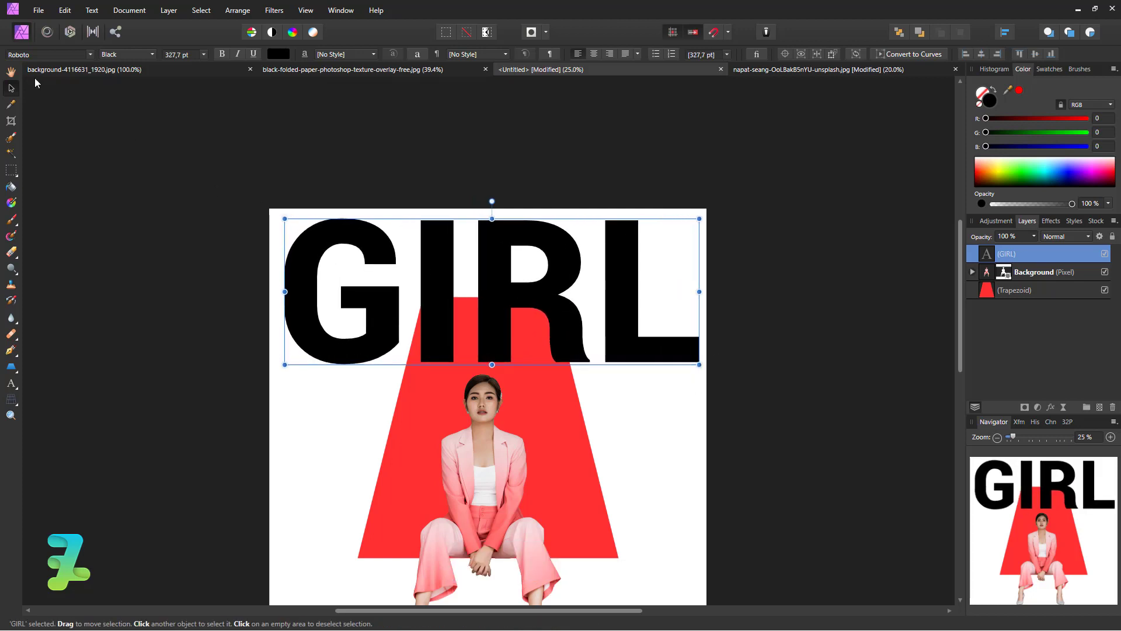
{"action": "left_click", "coordinate": [407, 171]}
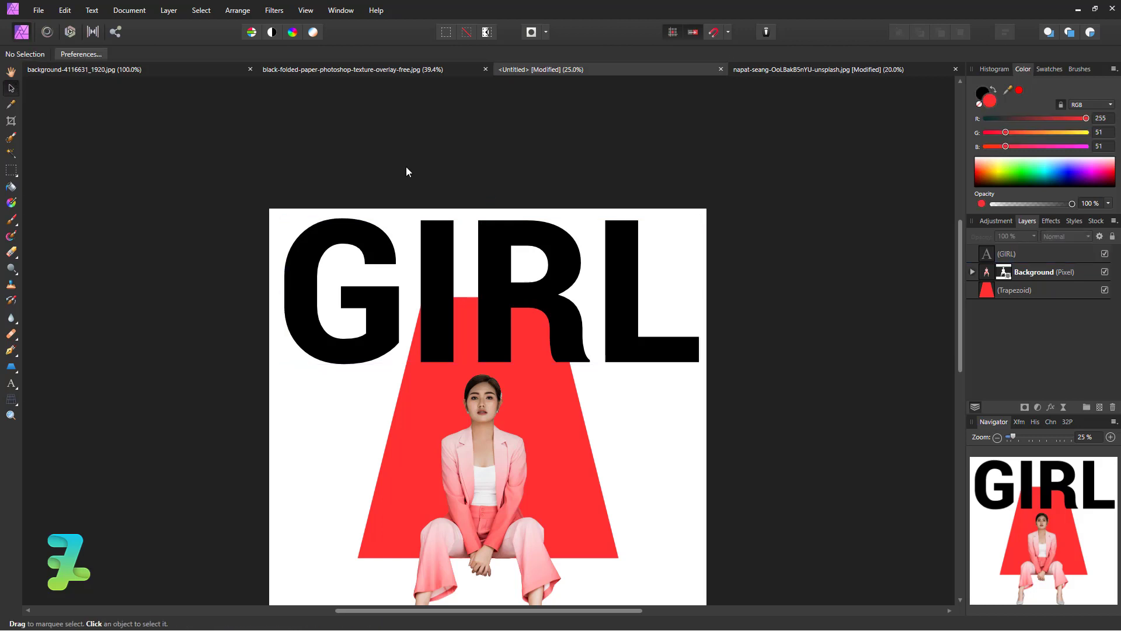
{"action": "key", "text": "ctrl+a"}
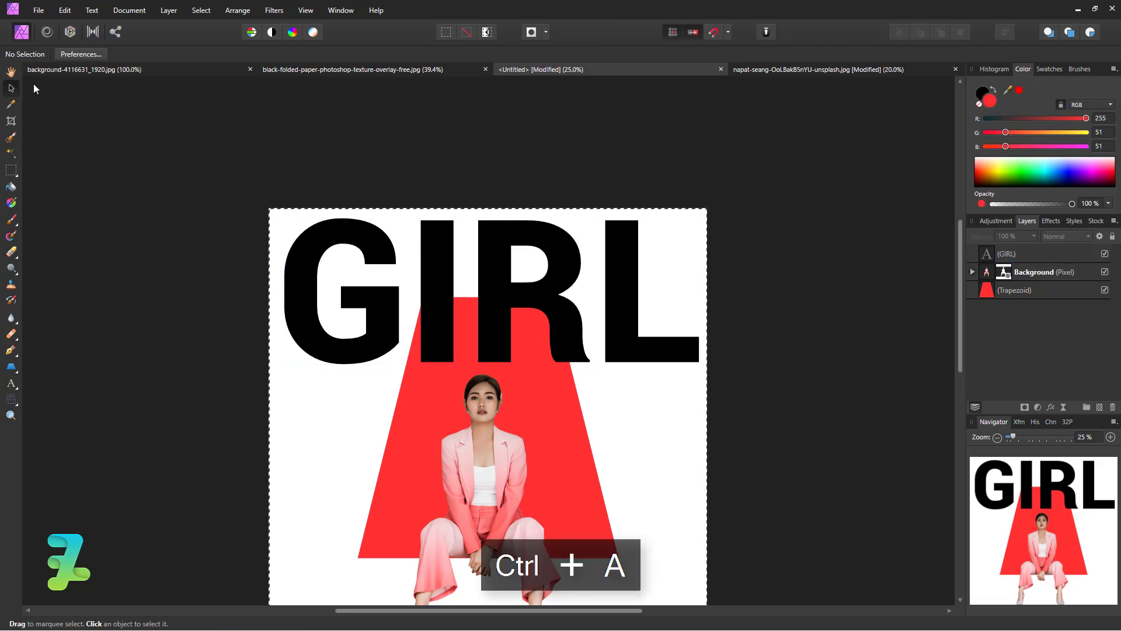
{"action": "left_click", "coordinate": [1021, 253]}
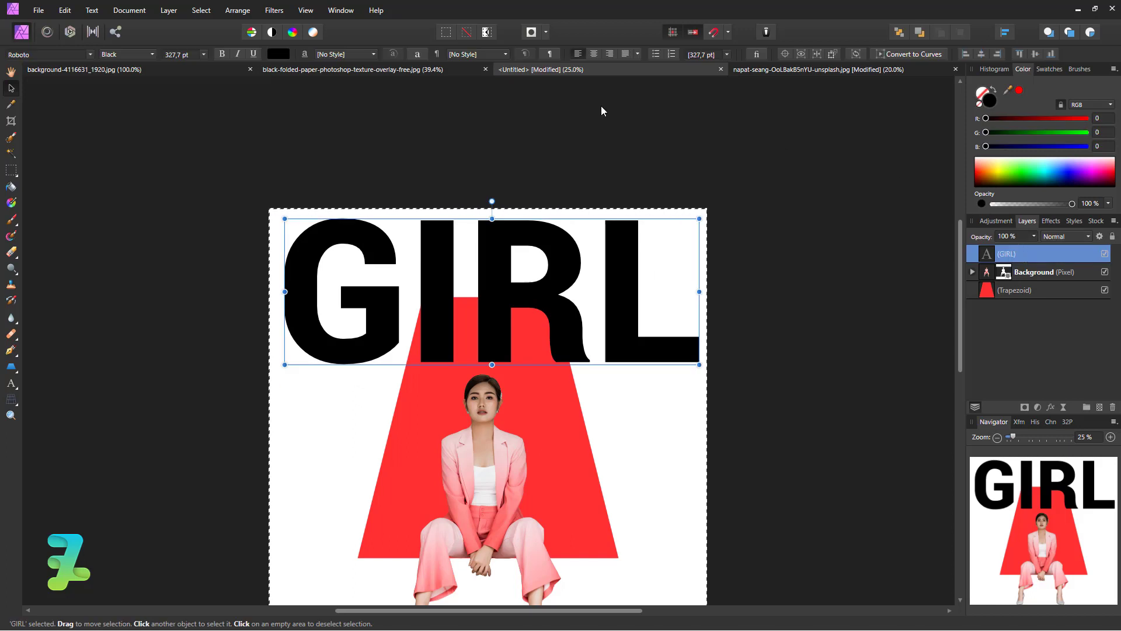
{"action": "key", "text": "ctrl+d"}
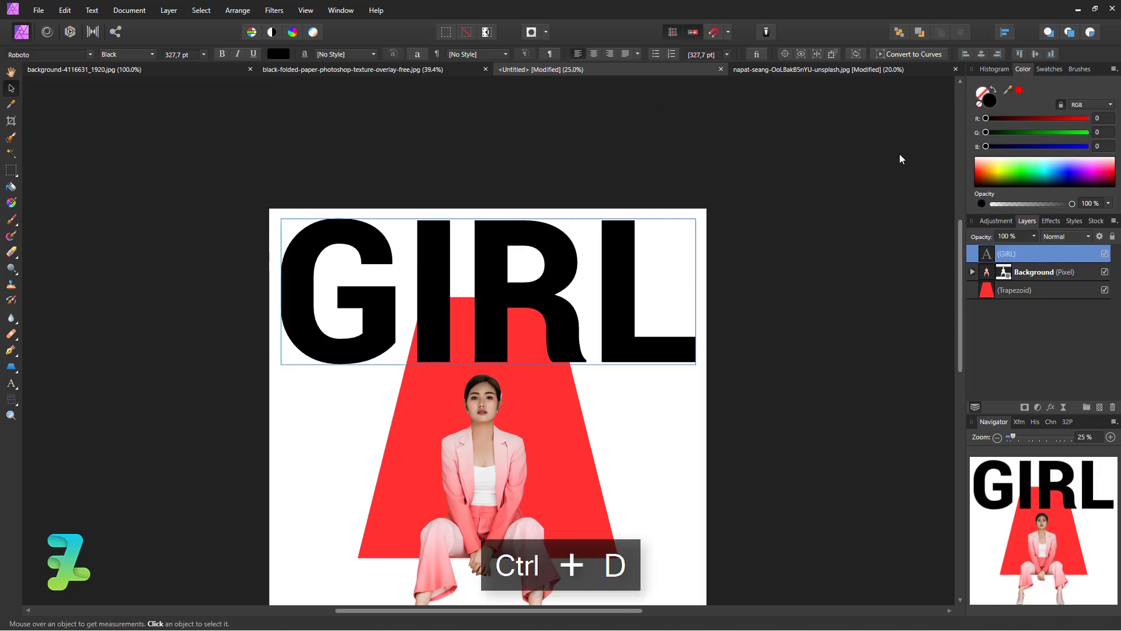
{"action": "scroll", "coordinate": [897, 154], "scroll_direction": "down", "scroll_amount": 1}
{"action": "left_click", "coordinate": [859, 219]}
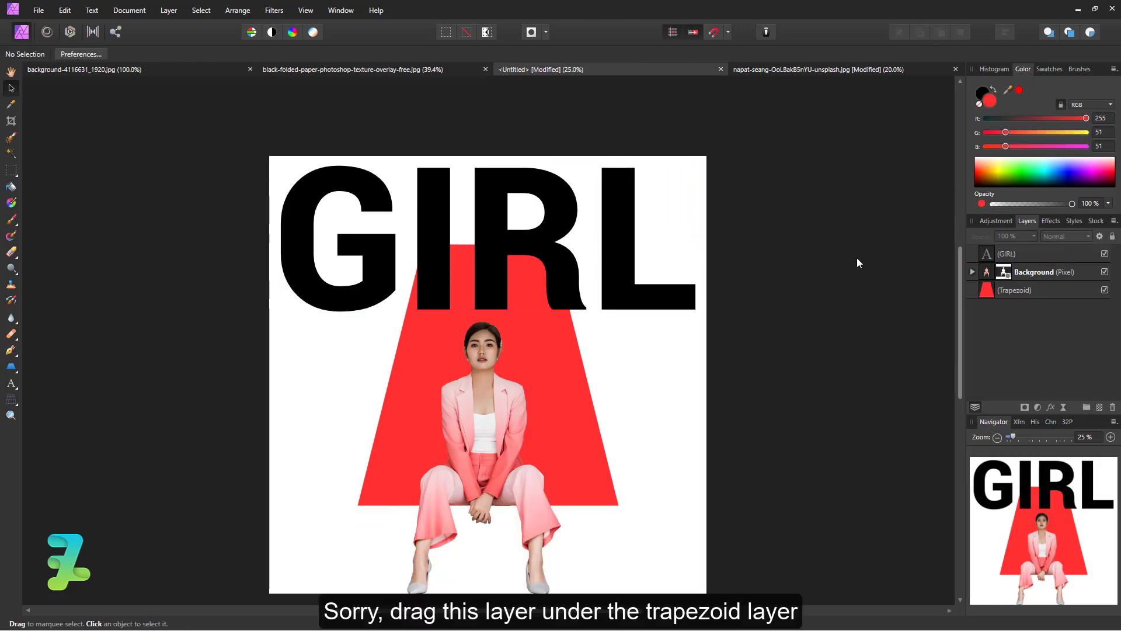
- Reorder the GIRL layer below the Trapezoid layer, undoing the accidental clip
{"action": "left_click_drag", "start_coordinate": [977, 253], "coordinate": [995, 295]}
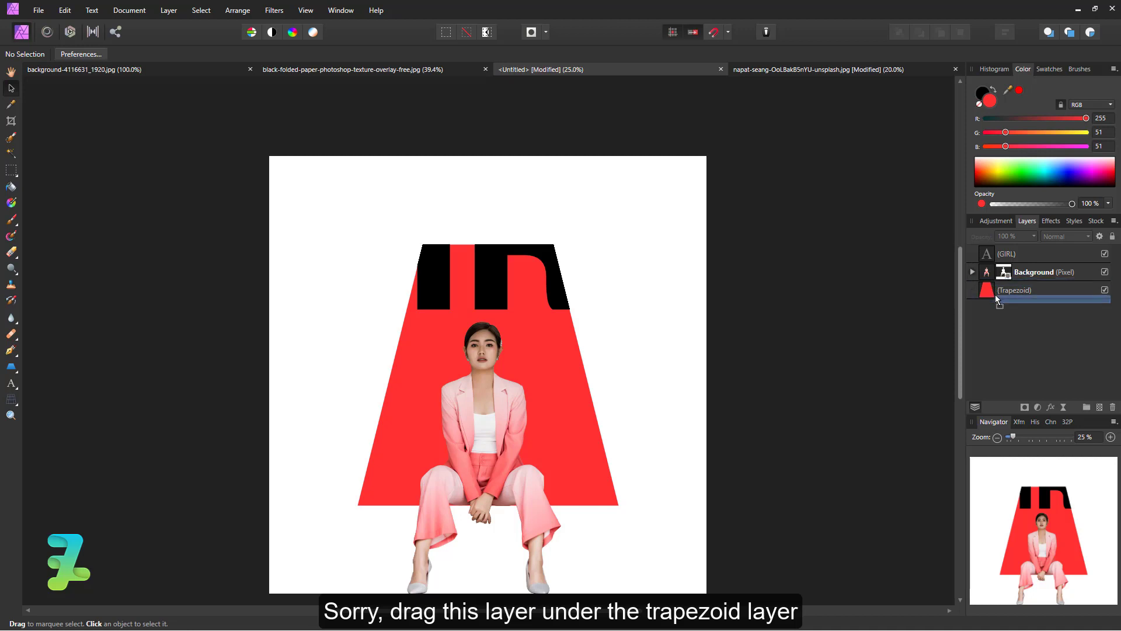
{"action": "key", "text": "ctrl+z"}
{"action": "left_click_drag", "start_coordinate": [1002, 254], "coordinate": [1043, 306]}
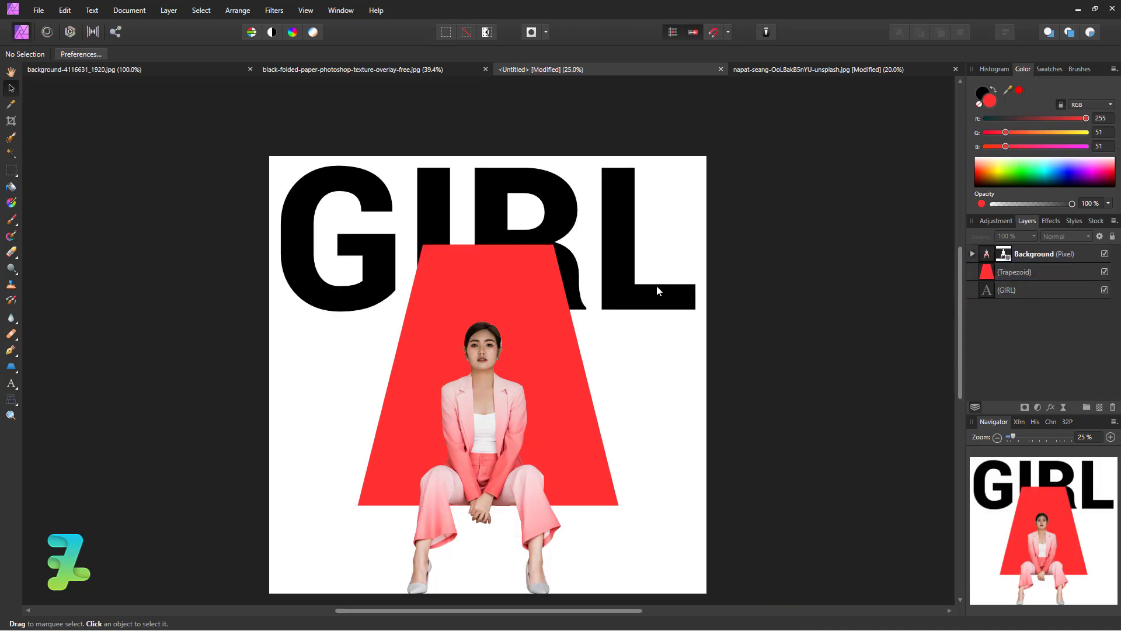
{"action": "scroll", "coordinate": [528, 326], "scroll_direction": "down", "scroll_amount": 1}
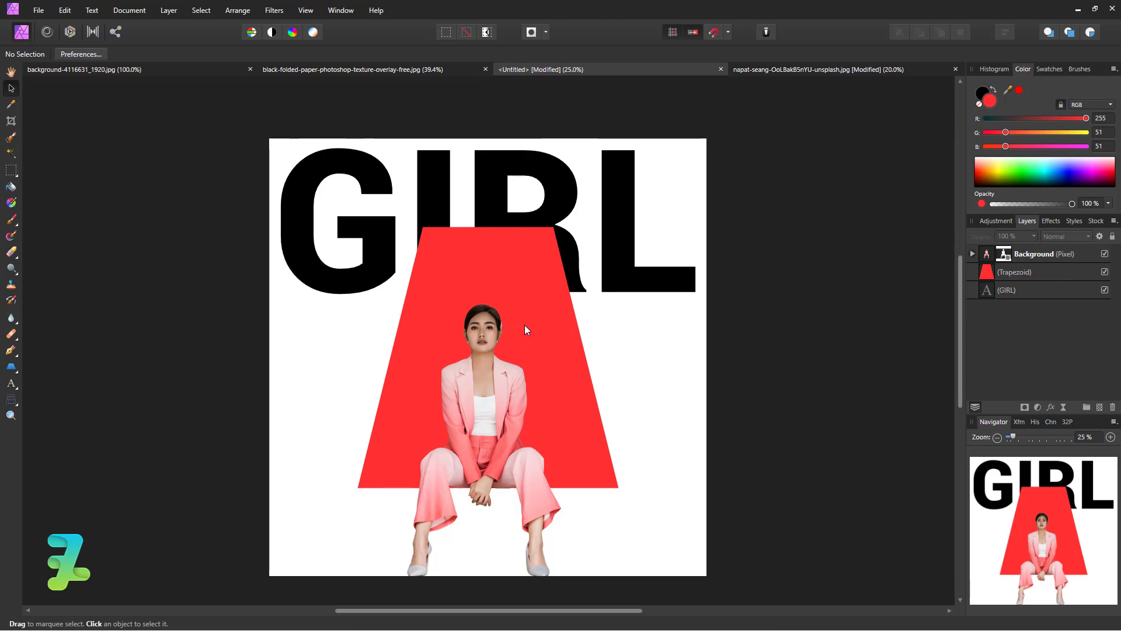
{"action": "left_click", "coordinate": [1015, 292]}
- Show rulers and add guides at the GIRL headline's top and both side edges
{"action": "key", "text": "ctrl+r"}
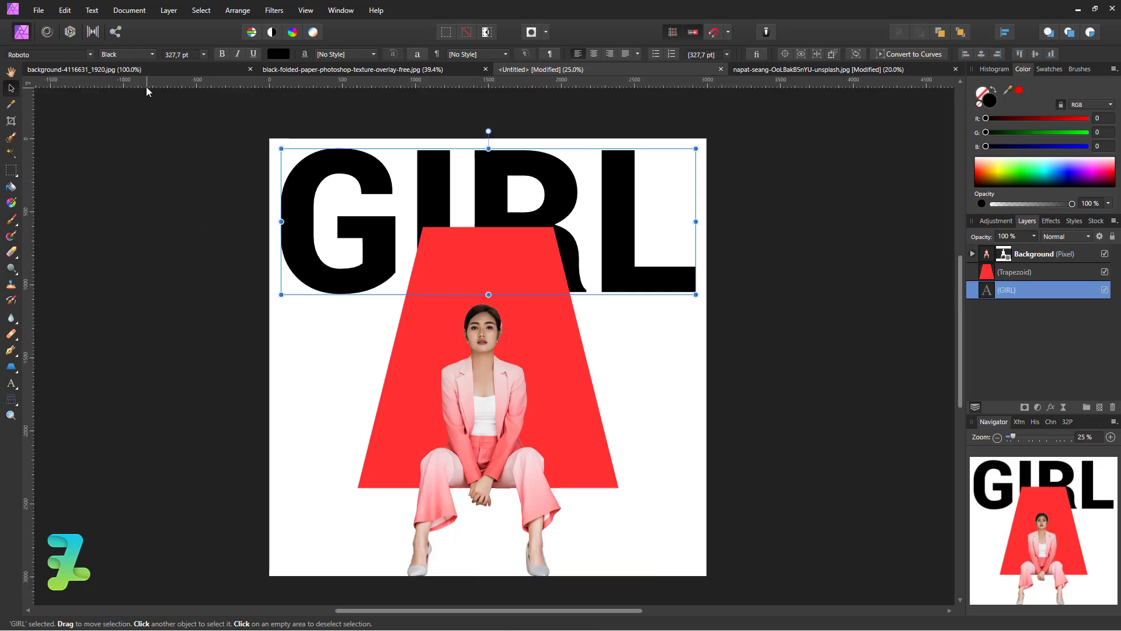
{"action": "mouse_move", "coordinate": [28, 135]}
{"action": "left_mouse_down"}
{"action": "mouse_move", "coordinate": [223, 153]}
{"action": "mouse_move", "coordinate": [282, 177]}
{"action": "left_mouse_up"}
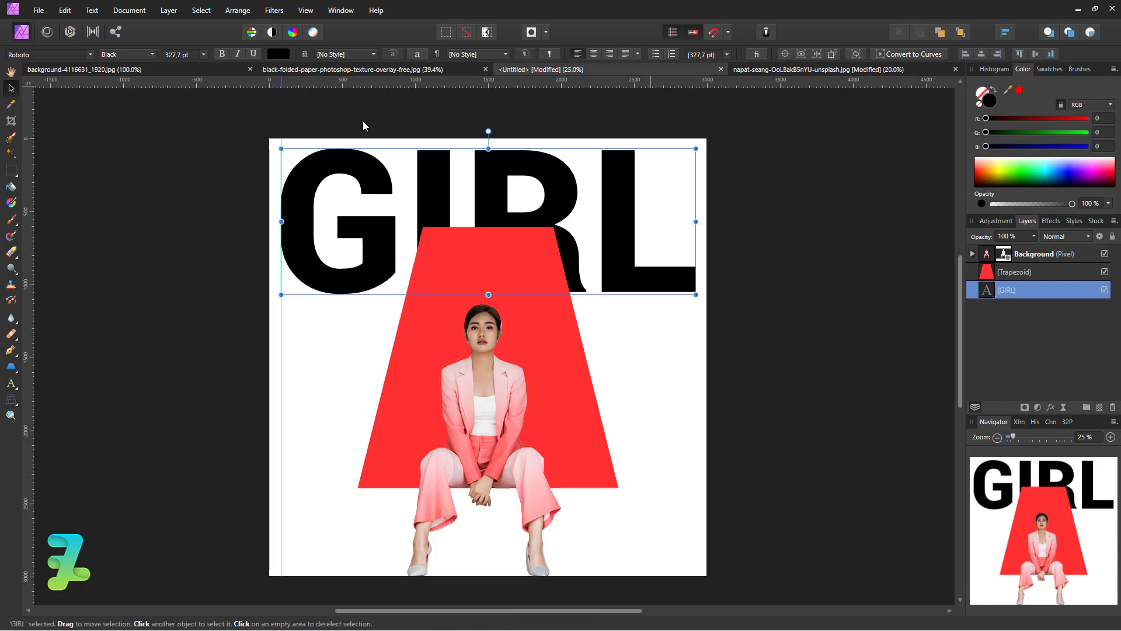
{"action": "mouse_move", "coordinate": [364, 85]}
{"action": "left_mouse_down"}
{"action": "mouse_move", "coordinate": [470, 149]}
{"action": "mouse_move", "coordinate": [538, 149]}
{"action": "left_mouse_up"}
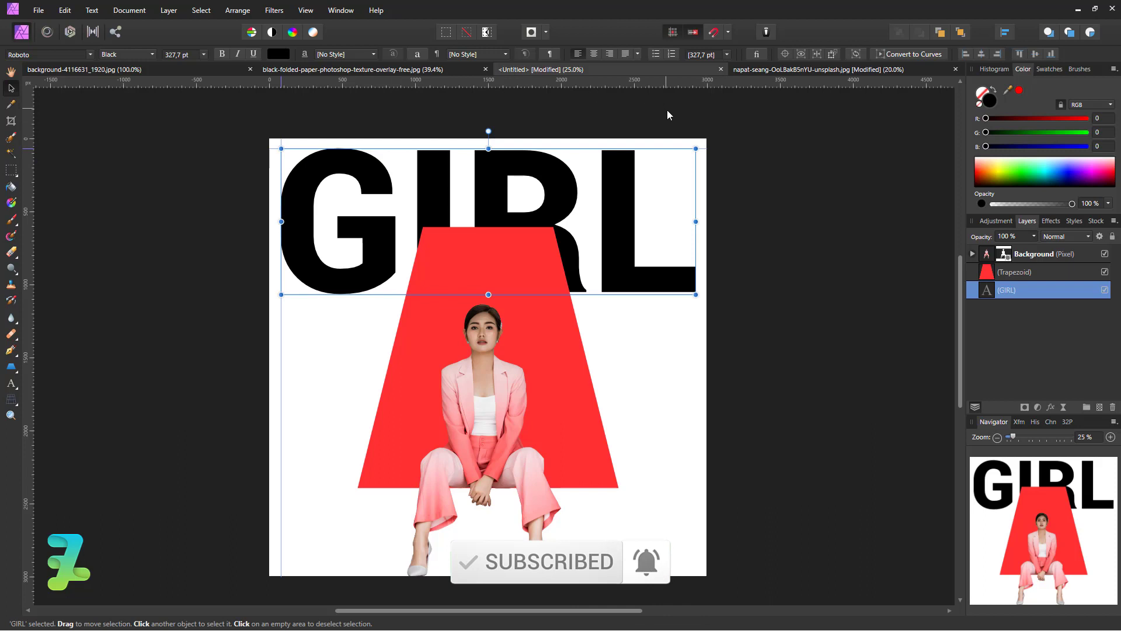
{"action": "mouse_move", "coordinate": [26, 158]}
{"action": "left_mouse_down"}
{"action": "mouse_move", "coordinate": [659, 187]}
{"action": "mouse_move", "coordinate": [696, 202]}
{"action": "left_mouse_up"}
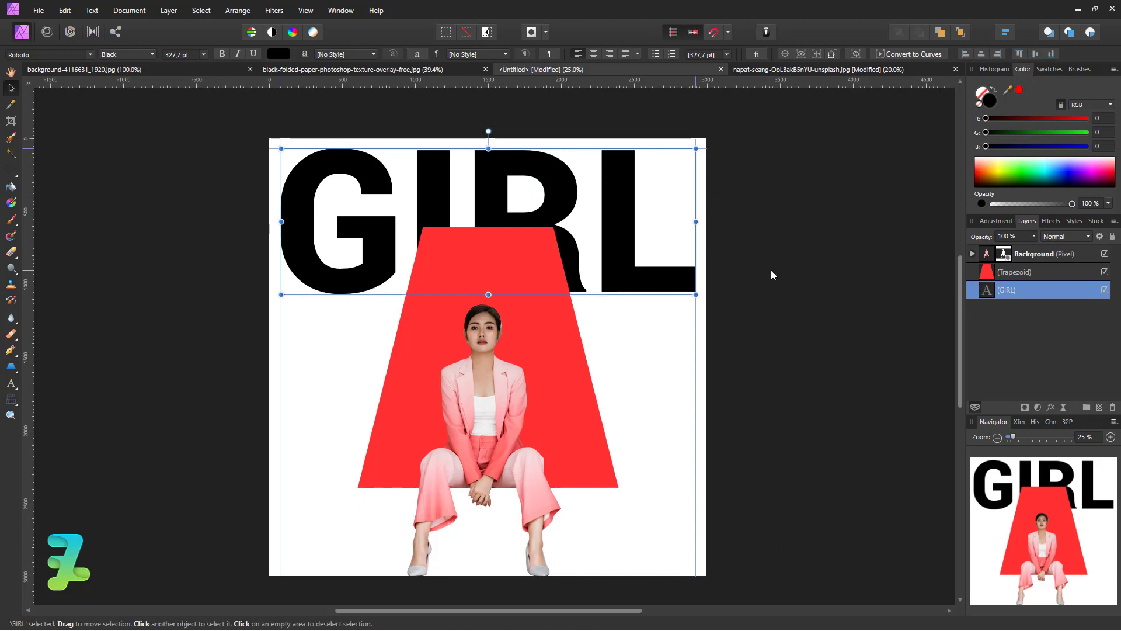
- Duplicate the GIRL text below the original and lock the Background and Trapezoid layers
{"action": "key", "text": "ctrl+j"}
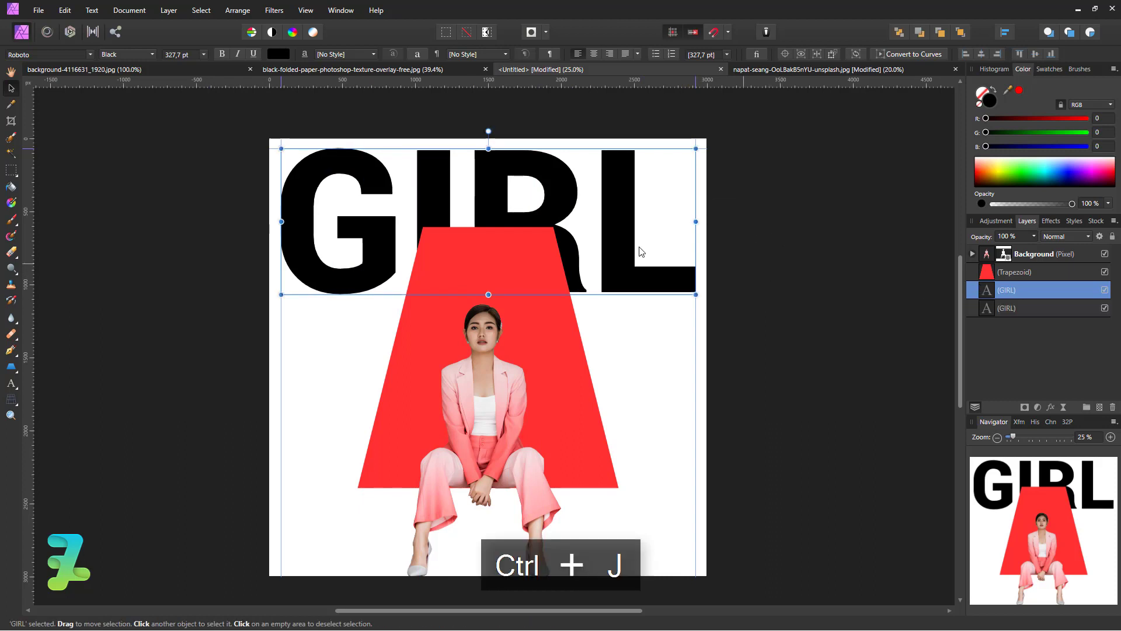
{"action": "left_click_drag", "start_coordinate": [302, 192], "coordinate": [310, 346]}
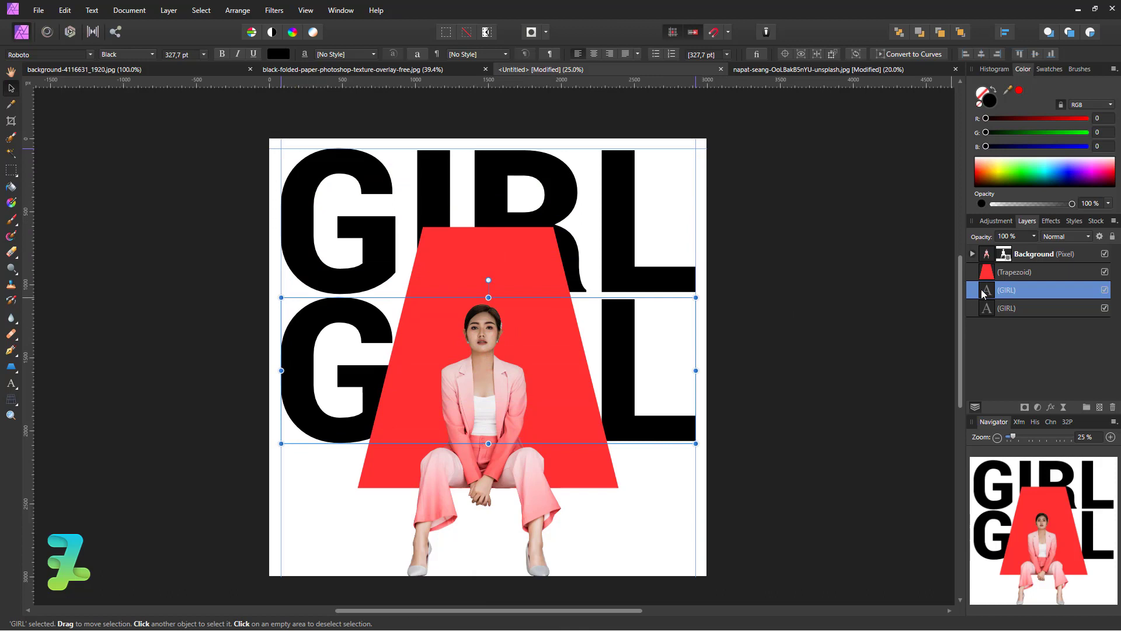
{"action": "scroll", "coordinate": [517, 411], "scroll_direction": "up", "scroll_amount": 3}
{"action": "left_click", "coordinate": [699, 327]}
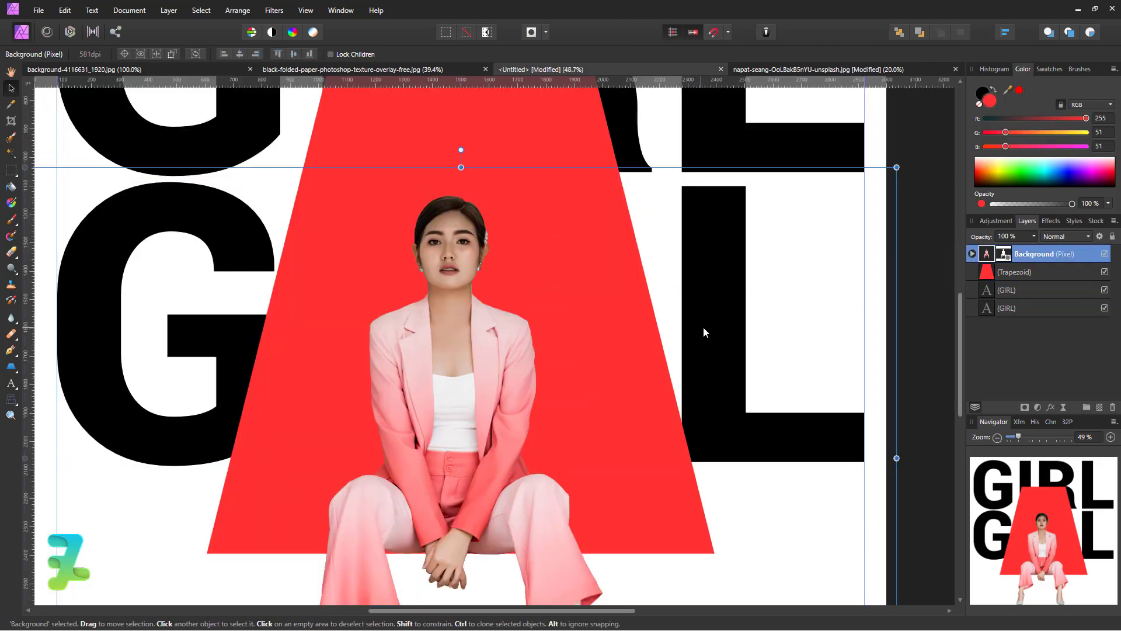
{"action": "left_click", "coordinate": [984, 295]}
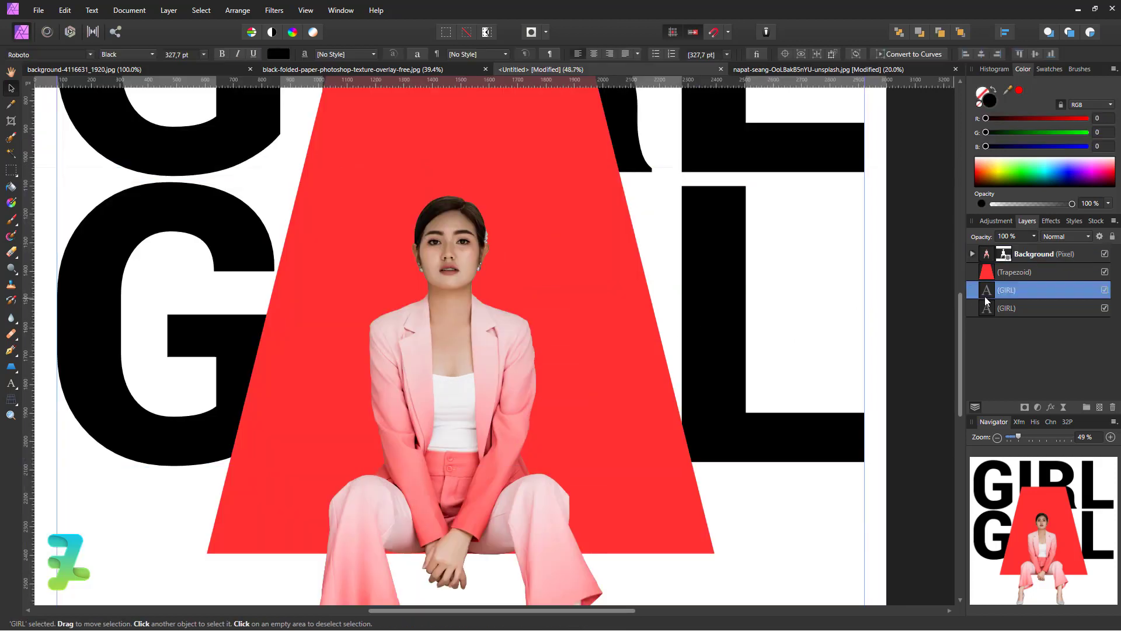
{"action": "left_click", "coordinate": [1046, 255]}
{"action": "left_click", "coordinate": [1113, 235]}
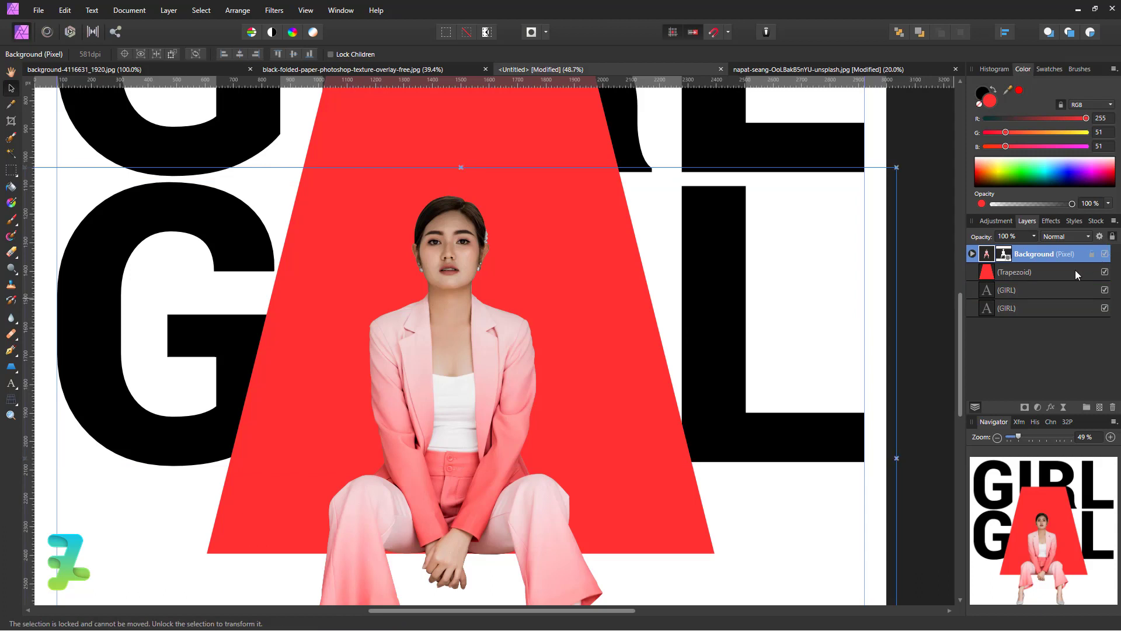
{"action": "left_click", "coordinate": [1080, 270]}
{"action": "left_click", "coordinate": [1112, 235]}
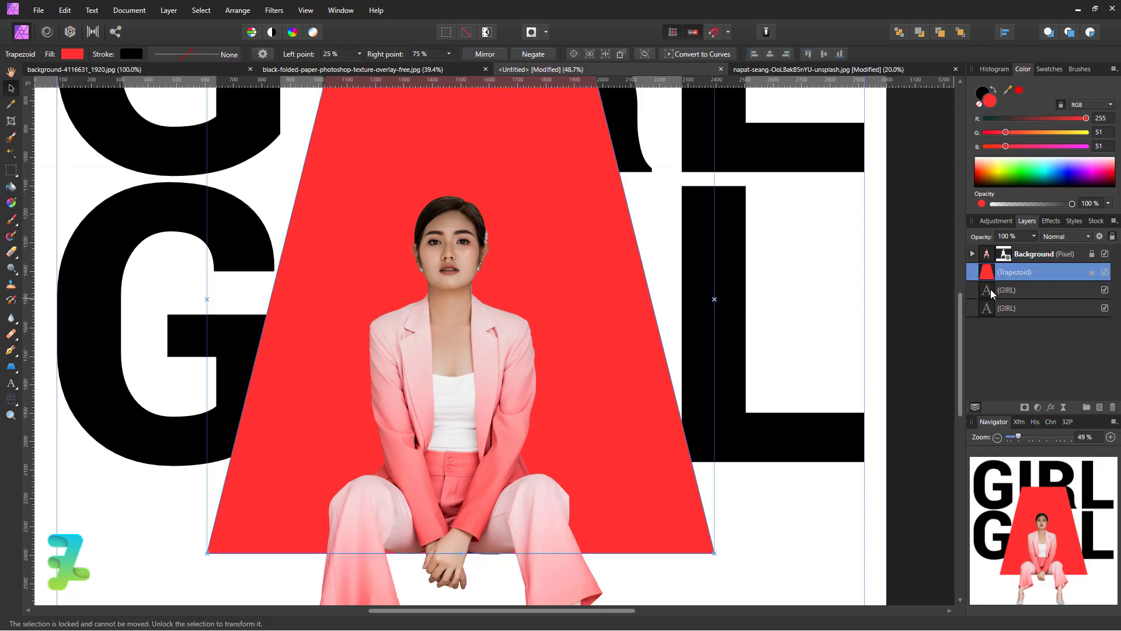
{"action": "left_click", "coordinate": [990, 289]}
- Edit the copied text to read GIRL GIRL
{"action": "double_click", "coordinate": [762, 359]}
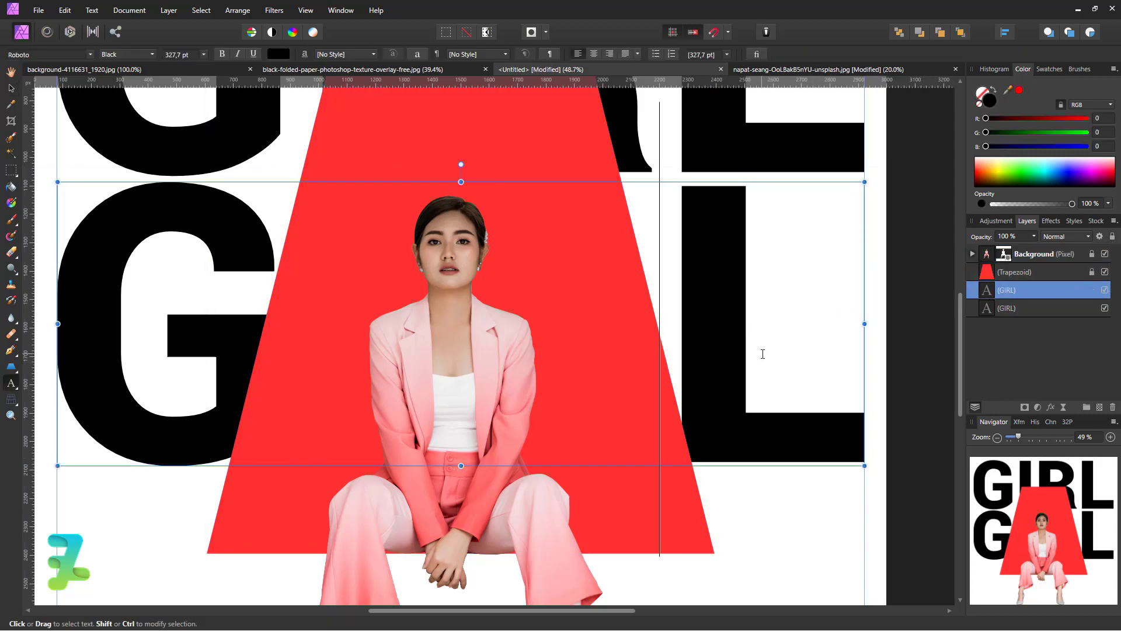
{"action": "key", "text": "ctrl+a"}
{"action": "key", "text": "ctrl+c"}
{"action": "key", "text": "Right"}
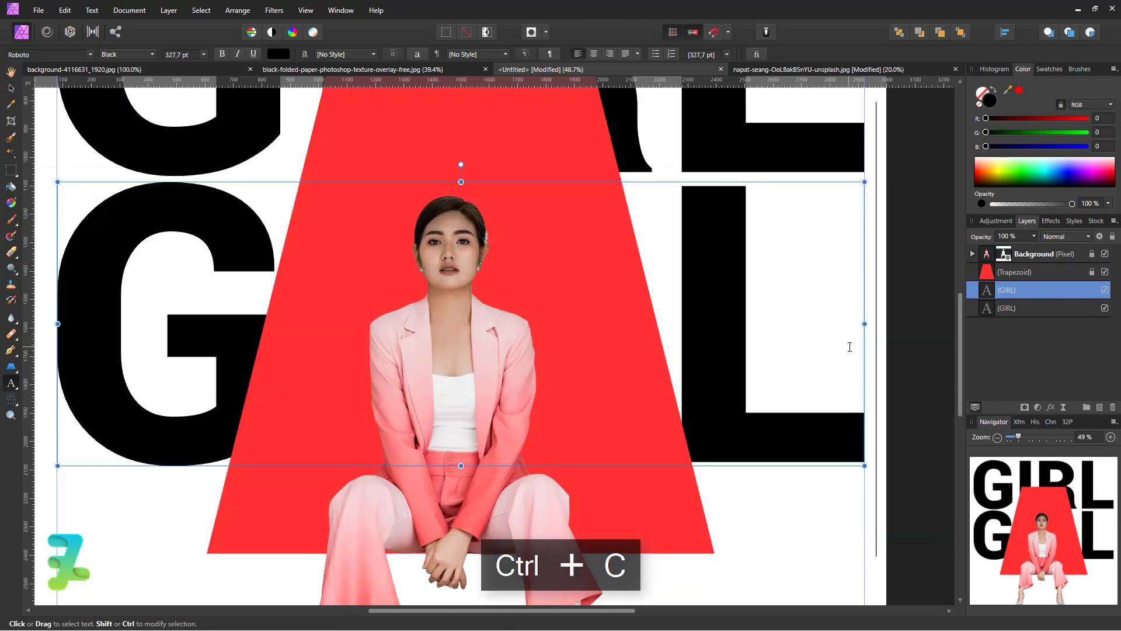
{"action": "key", "text": "ctrl+v"}
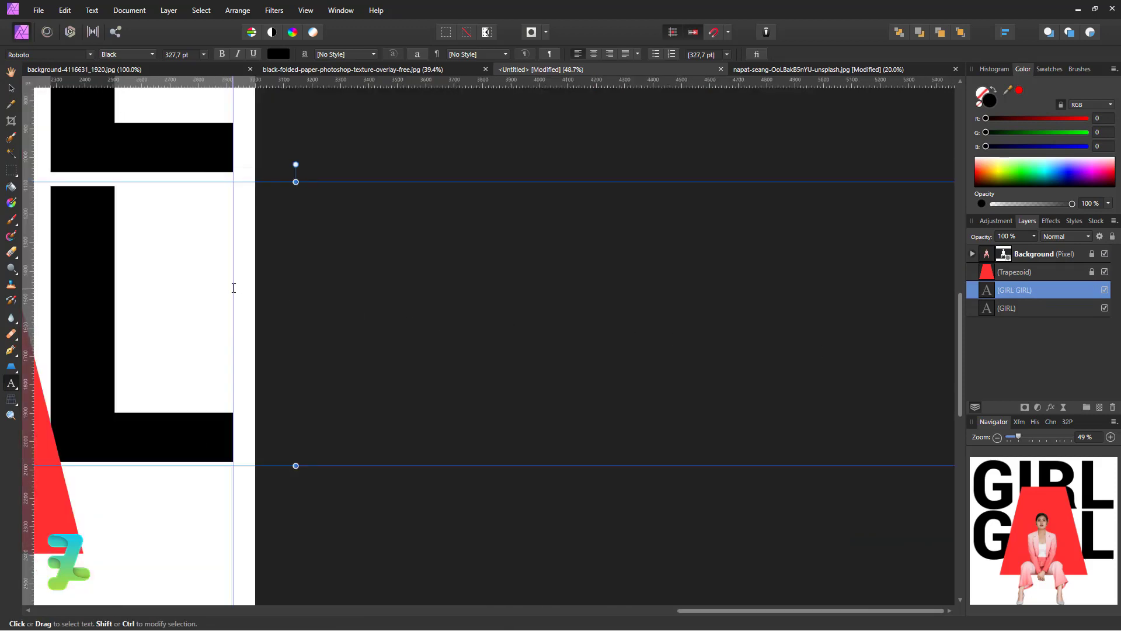
{"action": "key", "text": "ctrl+minus"}
{"action": "key", "text": "ctrl+minus"}
{"action": "key", "text": "ctrl+minus"}
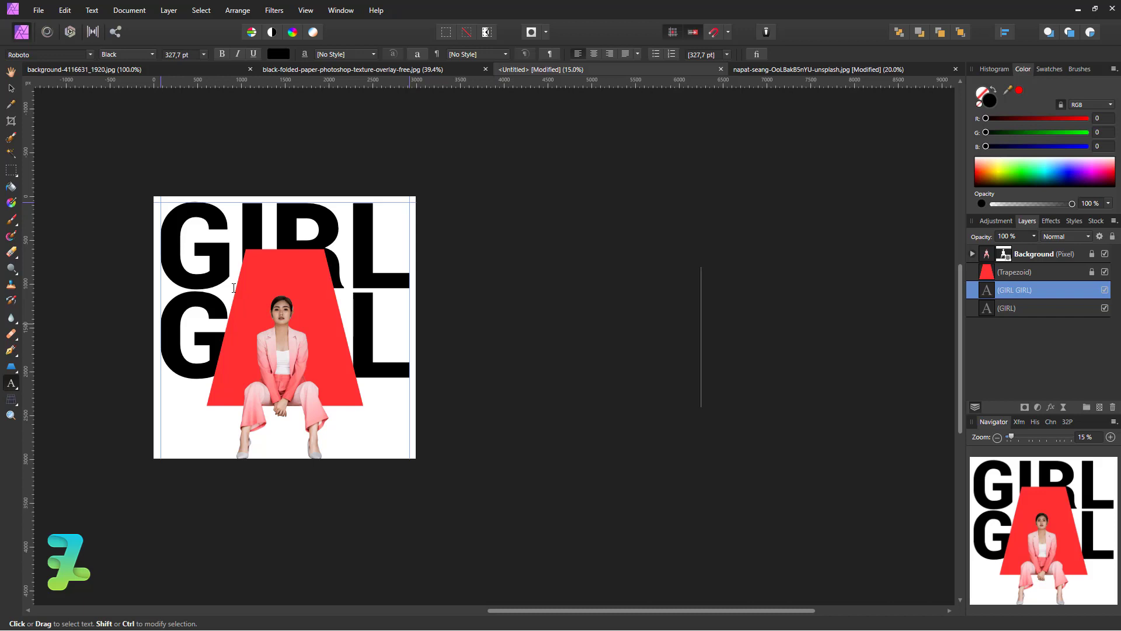
- Scale the GIRL GIRL row to 151.9 pt between the guides and move it under the title
{"action": "left_click", "coordinate": [9, 89]}
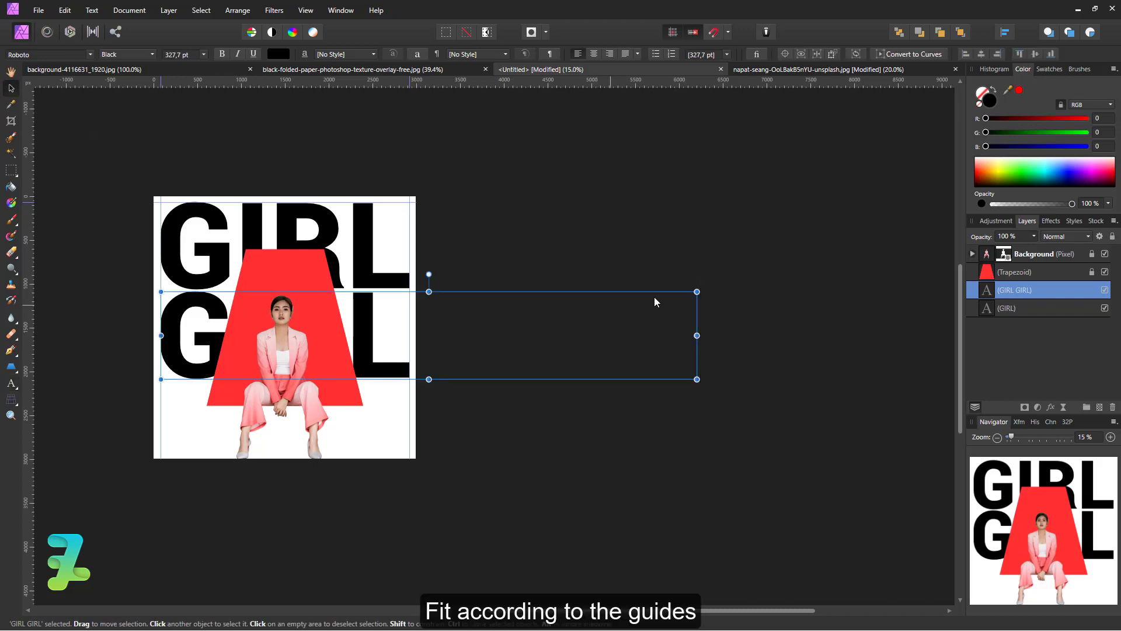
{"action": "left_click_drag", "start_coordinate": [696, 292], "coordinate": [411, 341]}
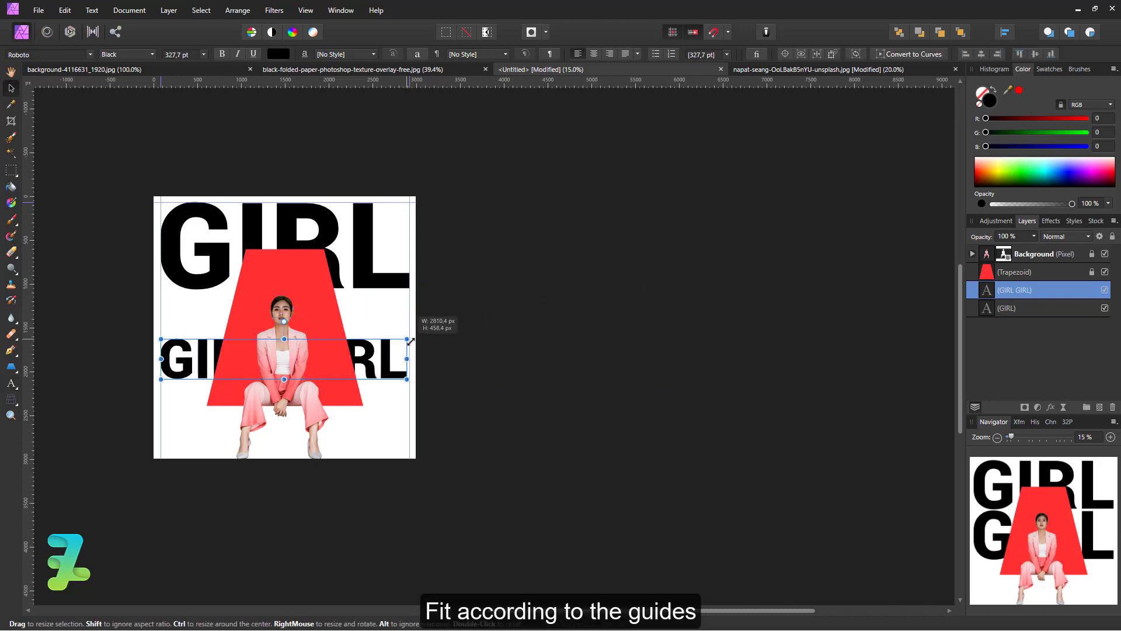
{"action": "key", "text": "ctrl+equal"}
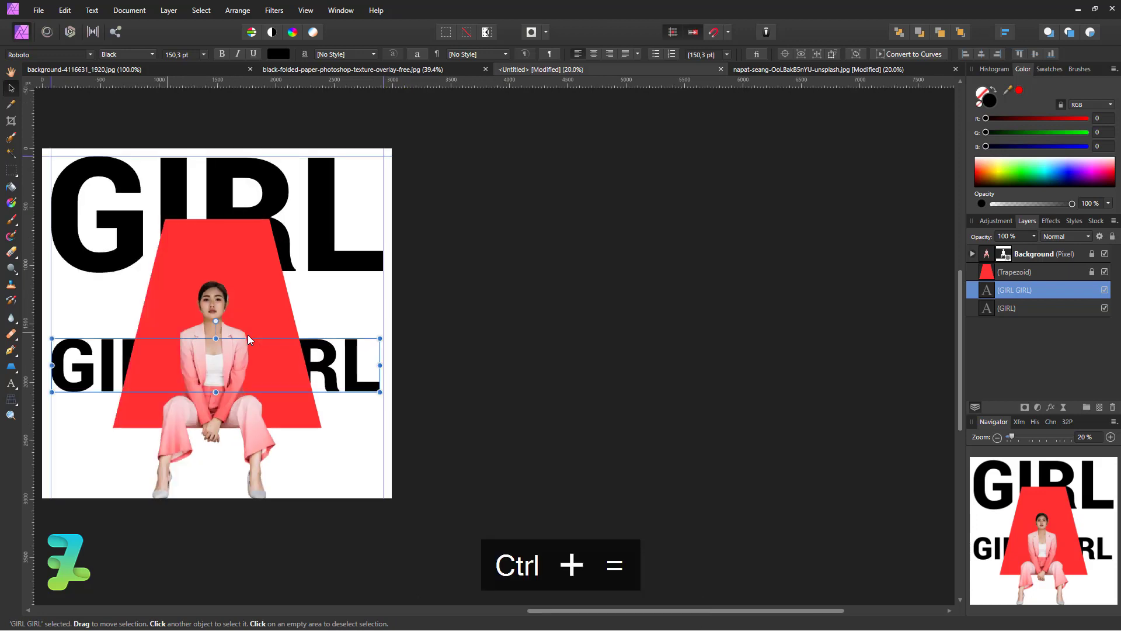
{"action": "key", "text": "ctrl+equal"}
{"action": "key", "text": "ctrl+equal"}
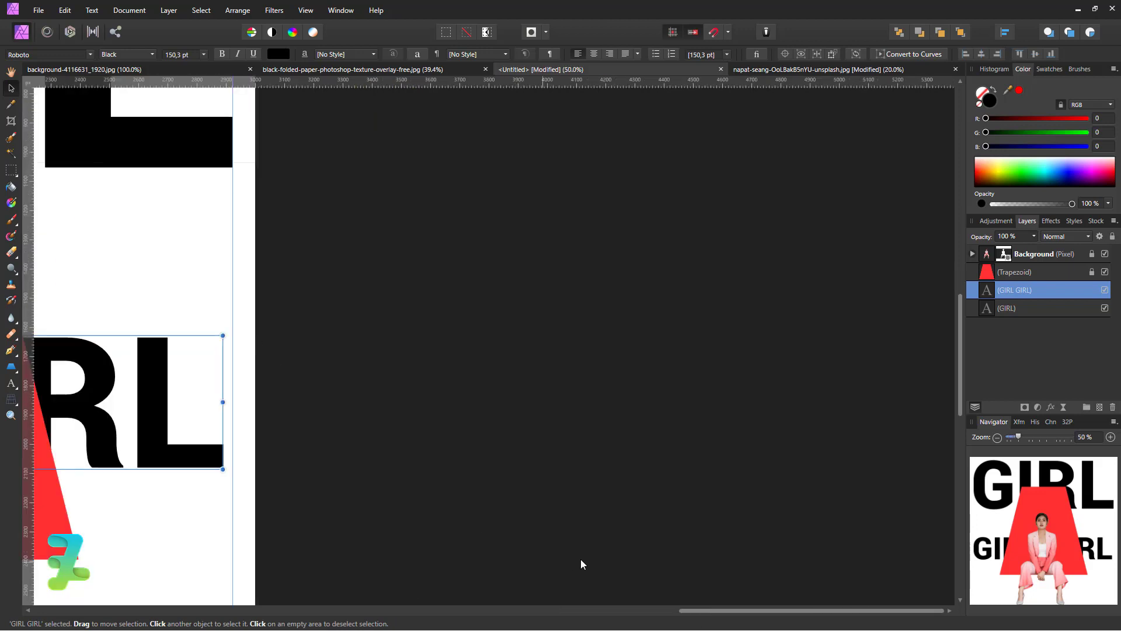
{"action": "left_click_drag", "start_coordinate": [686, 608], "coordinate": [385, 608]}
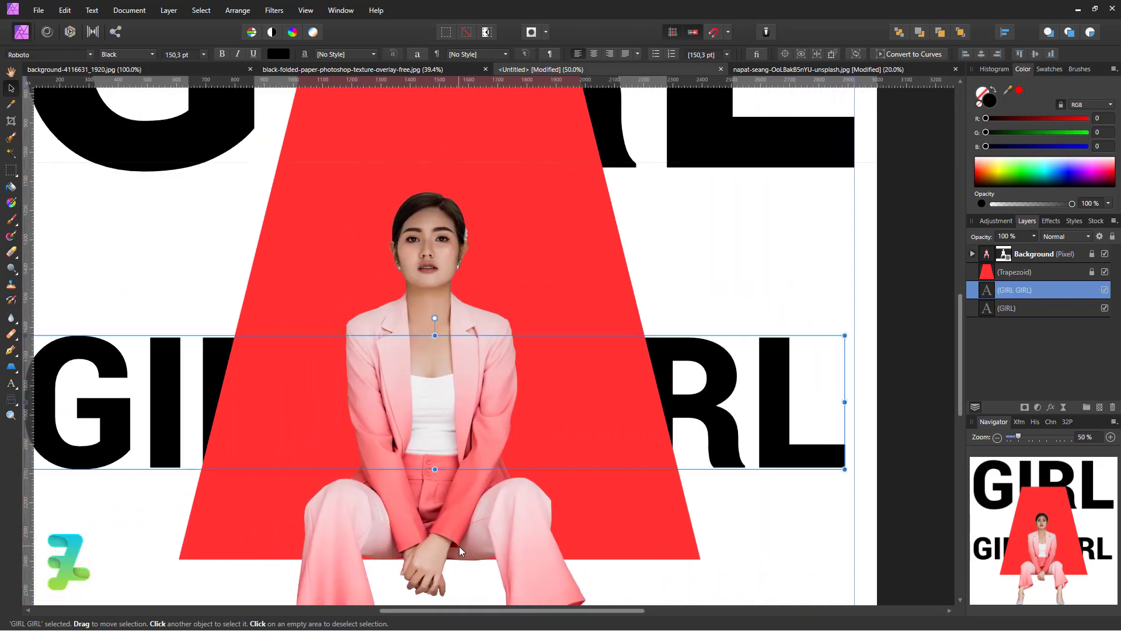
{"action": "left_click_drag", "start_coordinate": [844, 335], "coordinate": [853, 333]}
{"action": "left_click_drag", "start_coordinate": [732, 390], "coordinate": [763, 218]}
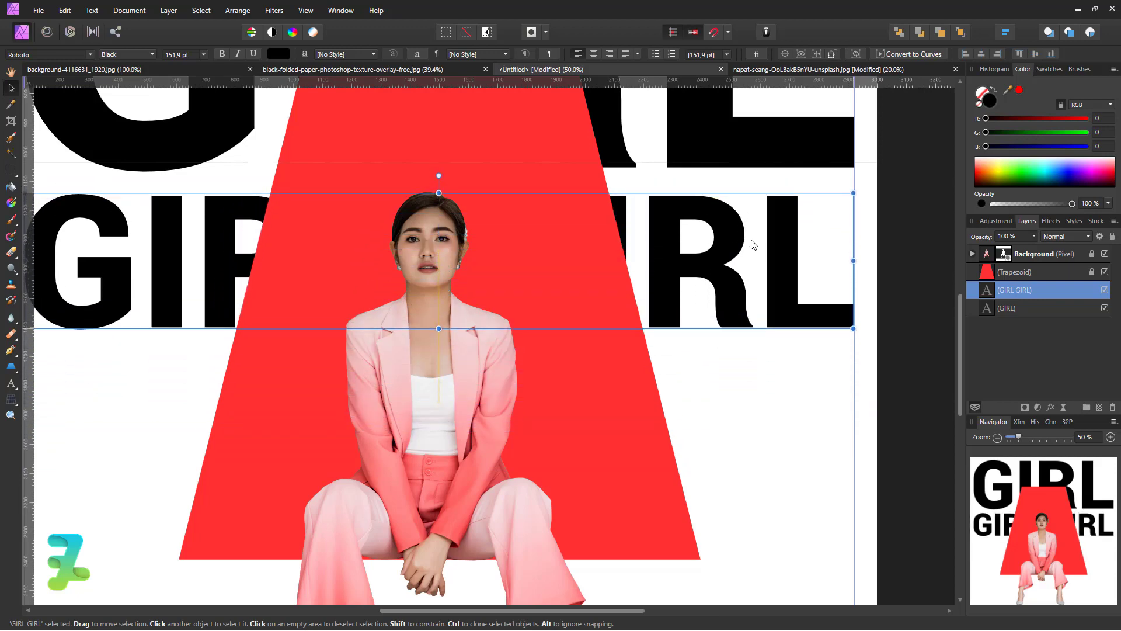
{"action": "key", "text": "ctrl+minus"}
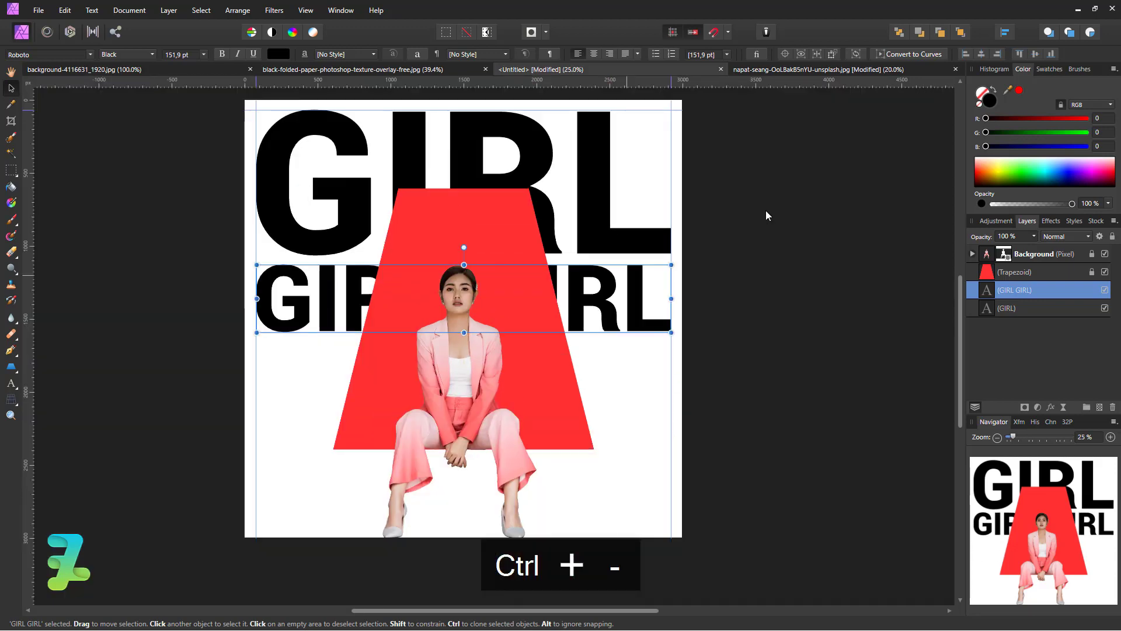
- Duplicate the GIRL GIRL row and place the copy beneath it
{"action": "left_click", "coordinate": [784, 307]}
{"action": "left_click", "coordinate": [642, 316]}
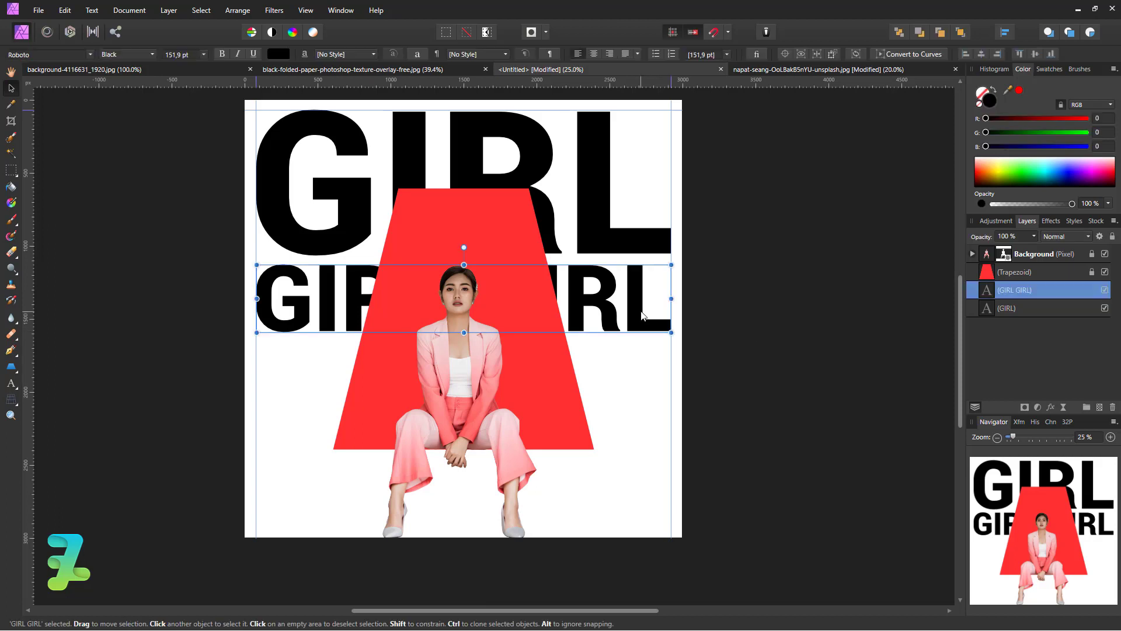
{"action": "key", "text": "ctrl+j"}
{"action": "left_click_drag", "start_coordinate": [641, 316], "coordinate": [652, 397]}
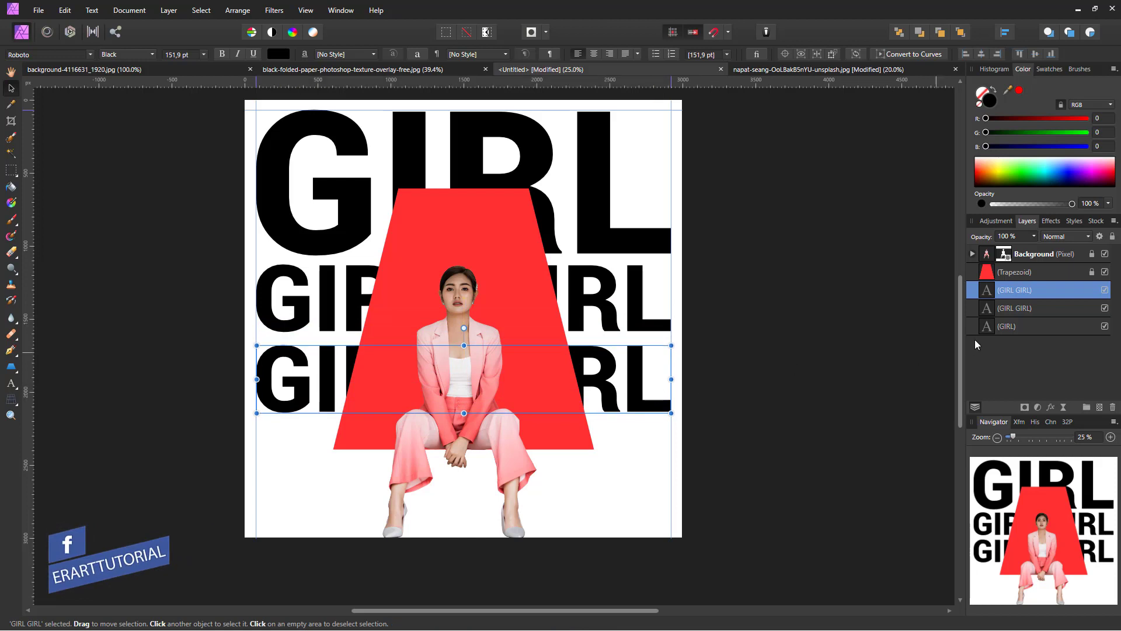
- Add a third GIRL so the lower row reads GIRL GIRL GIRL
{"action": "key", "text": "ctrl+alt+0"}
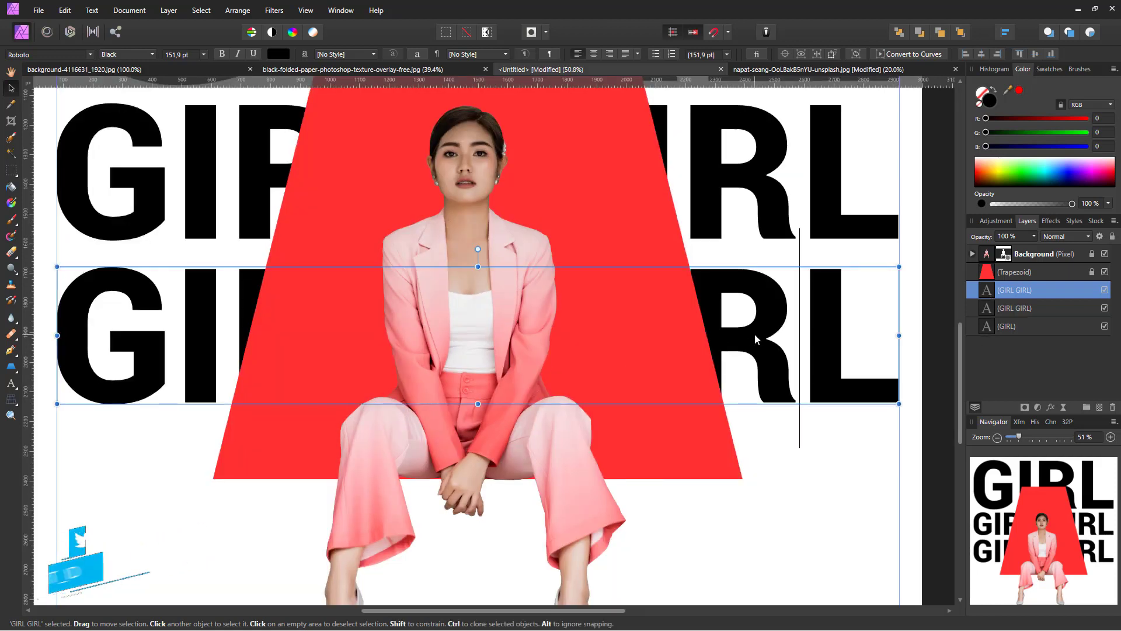
{"action": "key", "text": "t"}
{"action": "left_click", "coordinate": [886, 365]}
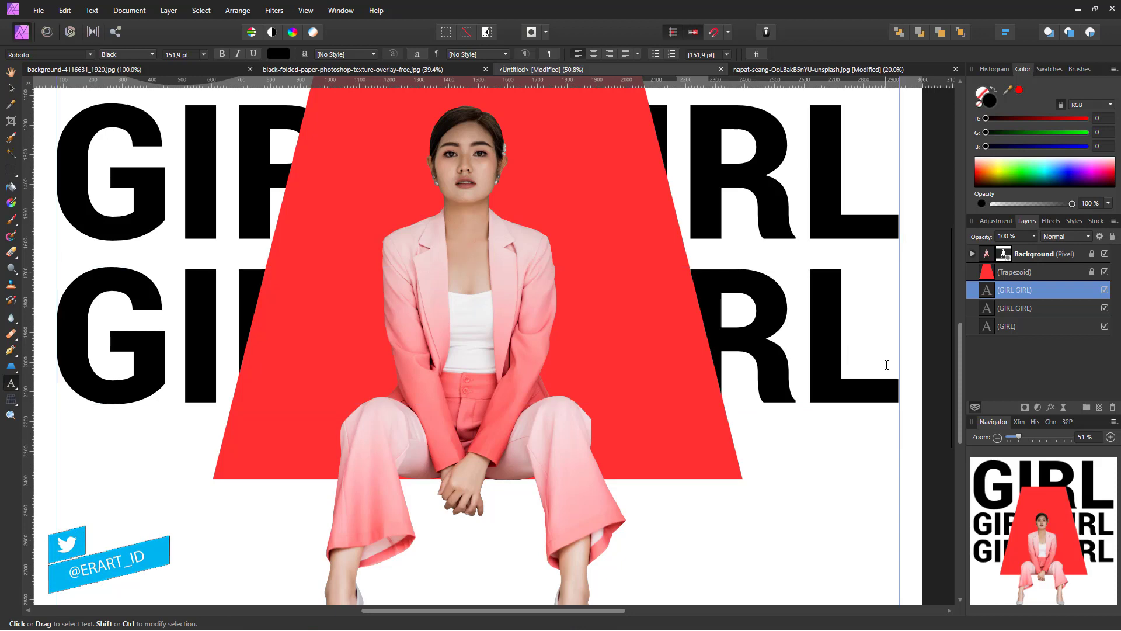
{"action": "type", "text": "GIR"}
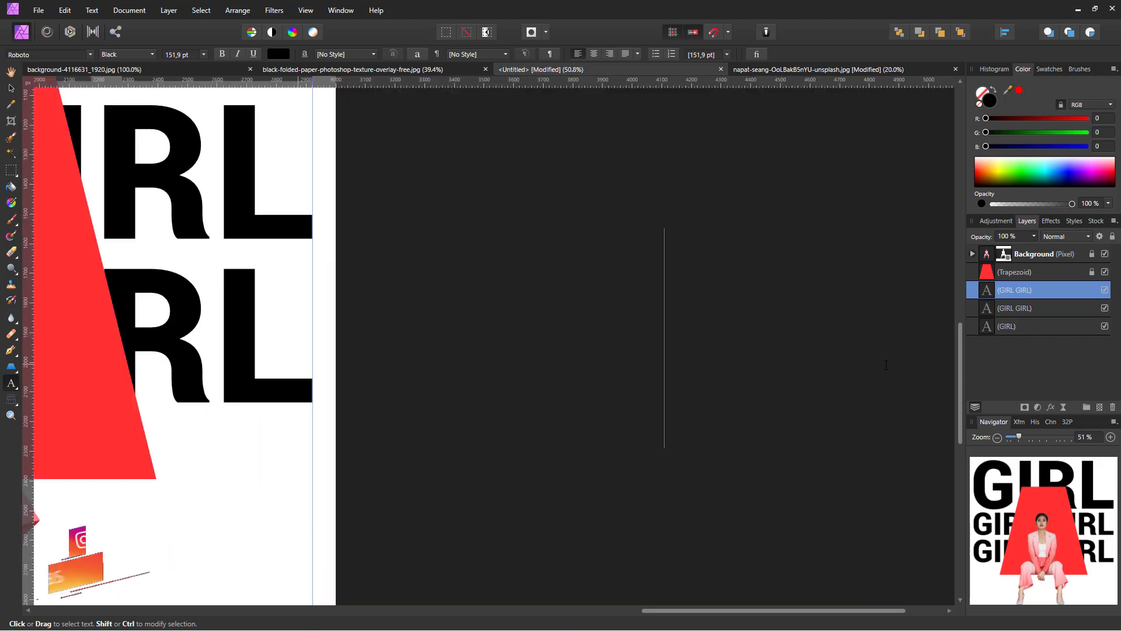
{"action": "type", "text": "L"}
{"action": "key", "text": "Escape"}
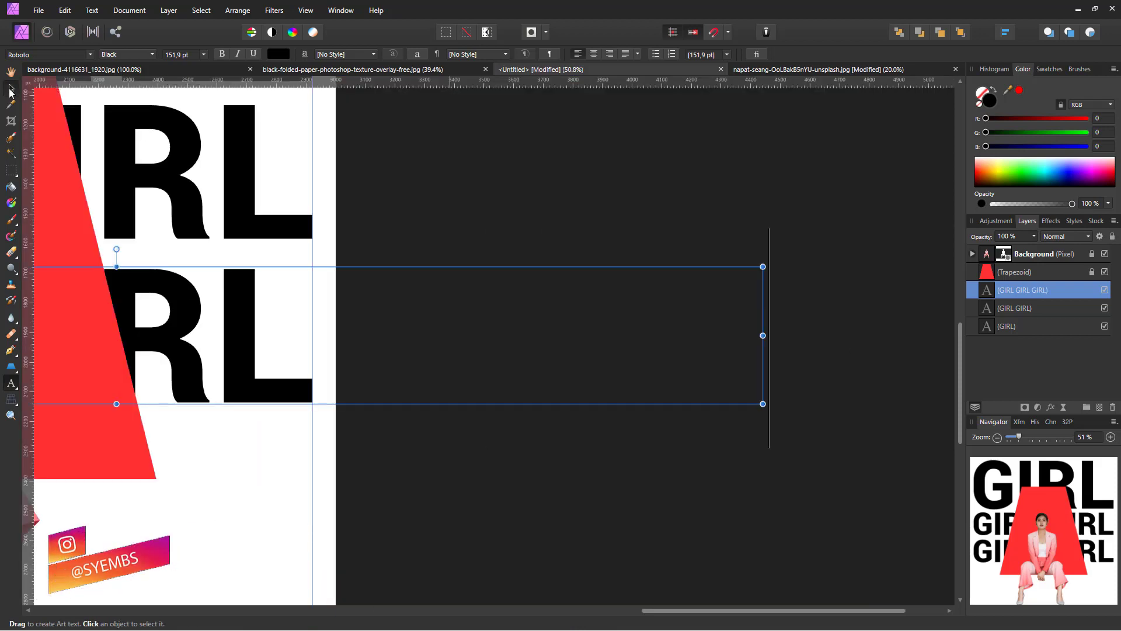
- Shrink the GIRL GIRL GIRL row to 99 pt and move it up under the second row
{"action": "left_click_drag", "start_coordinate": [762, 267], "coordinate": [313, 331]}
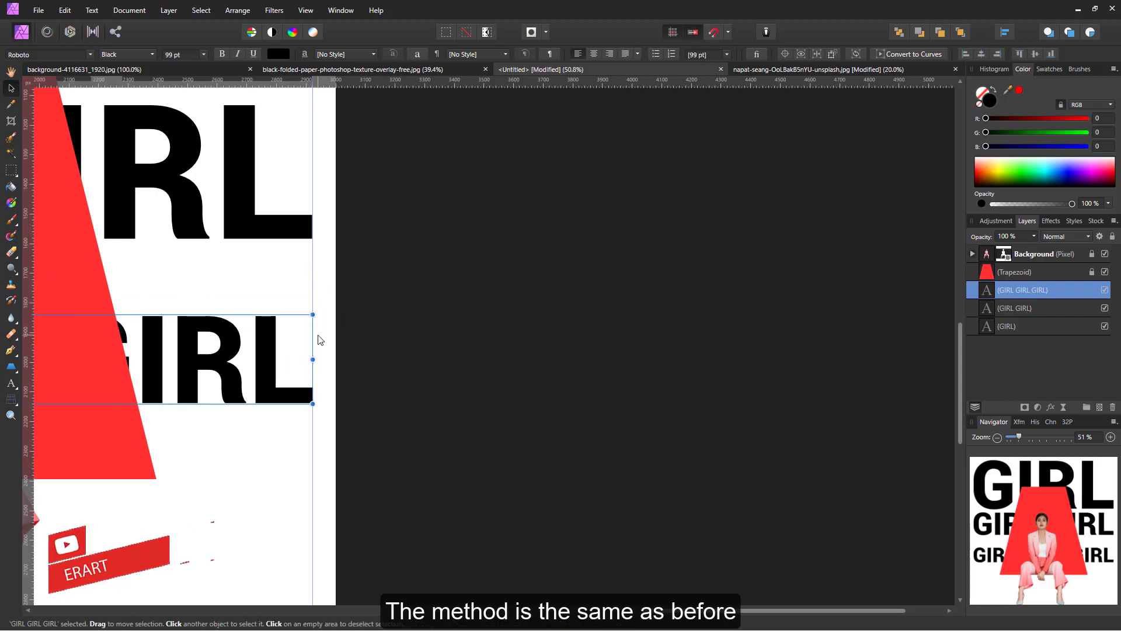
{"action": "key", "text": "ctrl+minus"}
{"action": "key", "text": "ctrl+minus"}
{"action": "key", "text": "ctrl+minus"}
{"action": "key", "text": "ctrl+equal"}
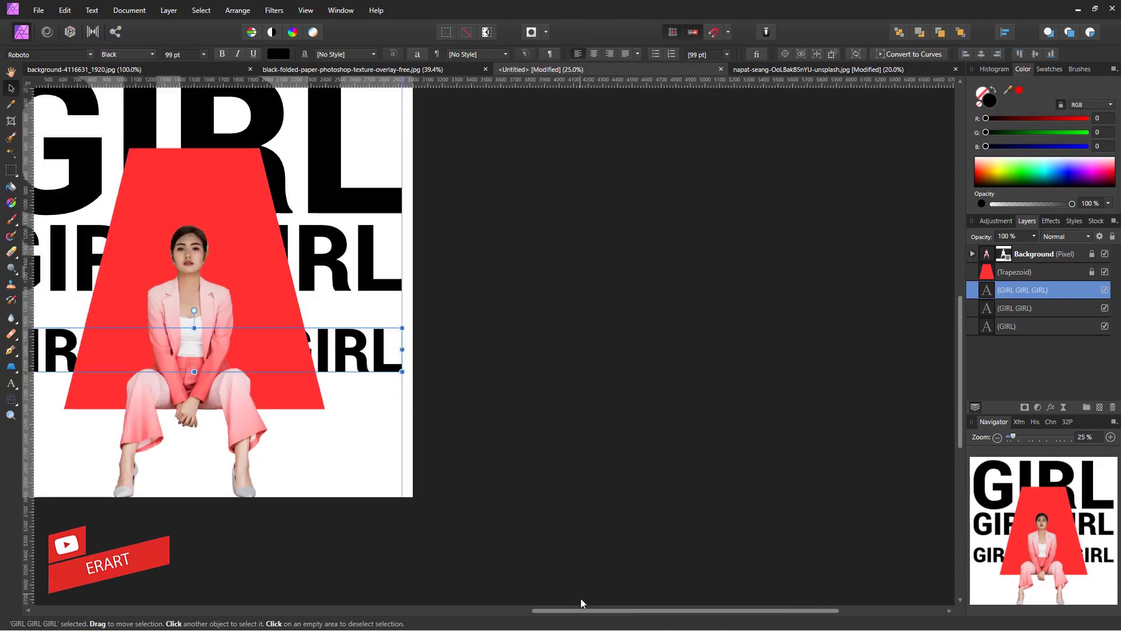
{"action": "left_click_drag", "start_coordinate": [575, 612], "coordinate": [461, 612]}
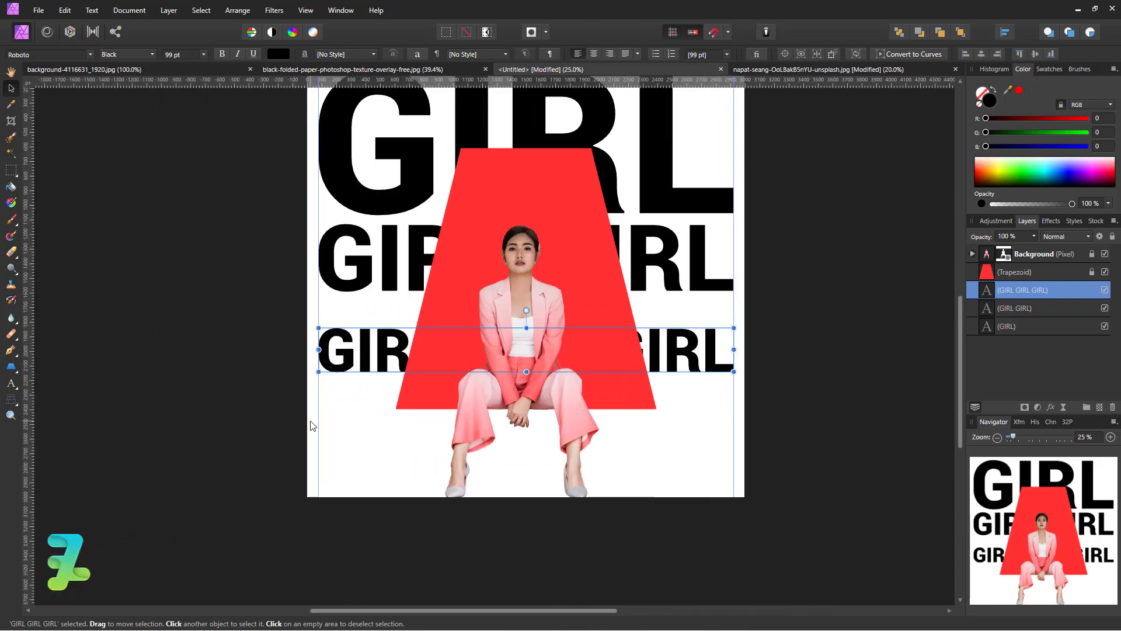
{"action": "key", "text": "ctrl+equal"}
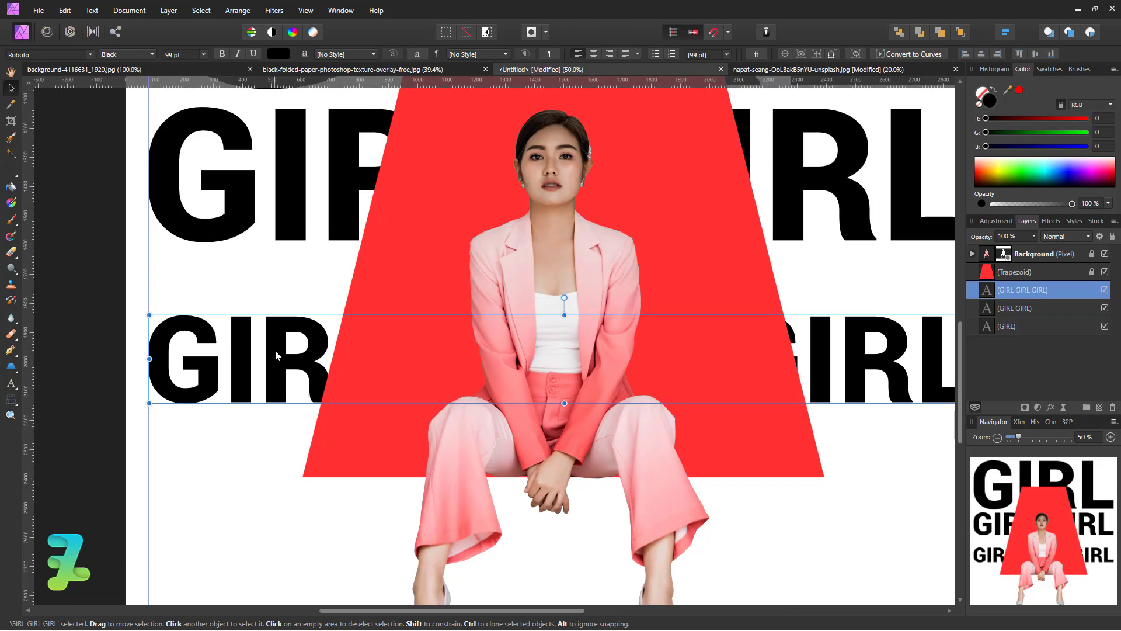
{"action": "left_click_drag", "start_coordinate": [281, 352], "coordinate": [282, 294]}
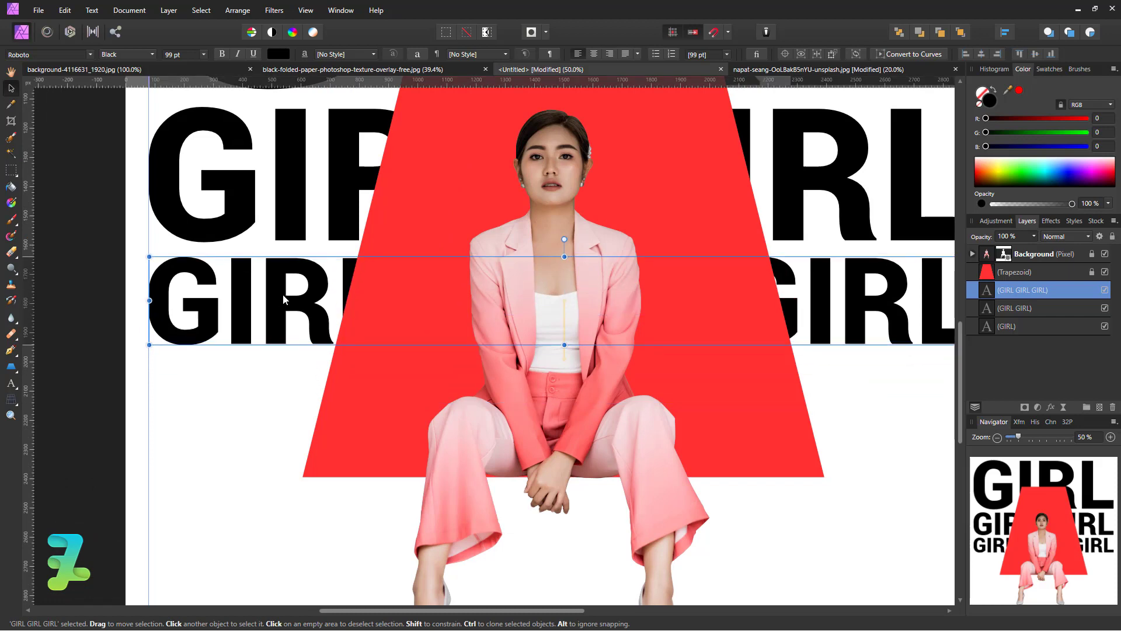
{"action": "key", "text": "ctrl+minus"}
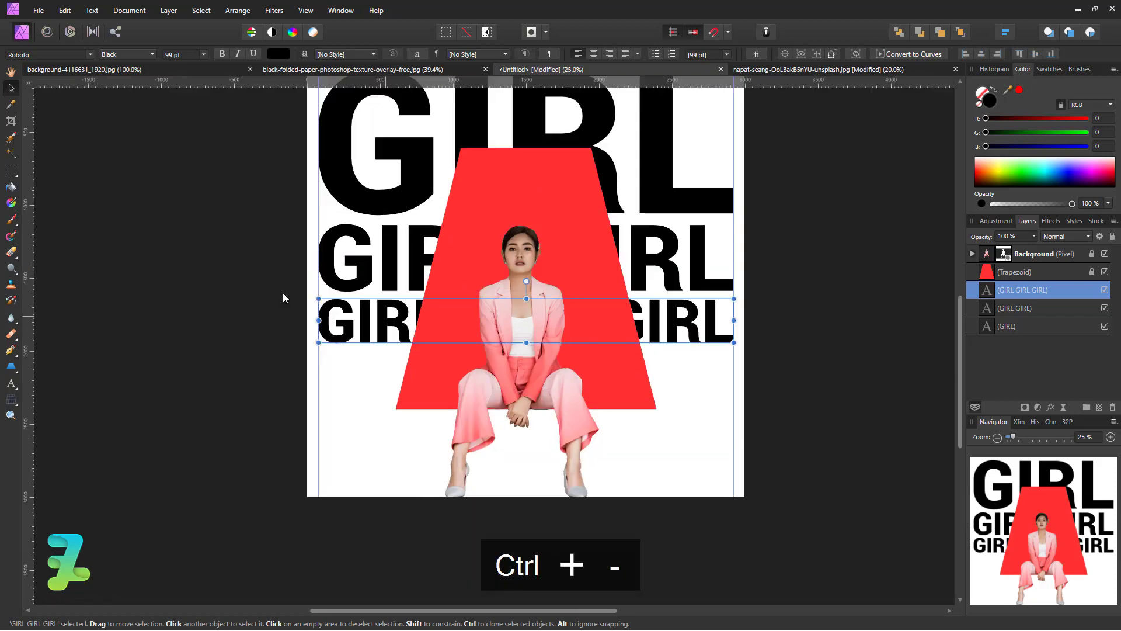
{"action": "left_click", "coordinate": [790, 359]}
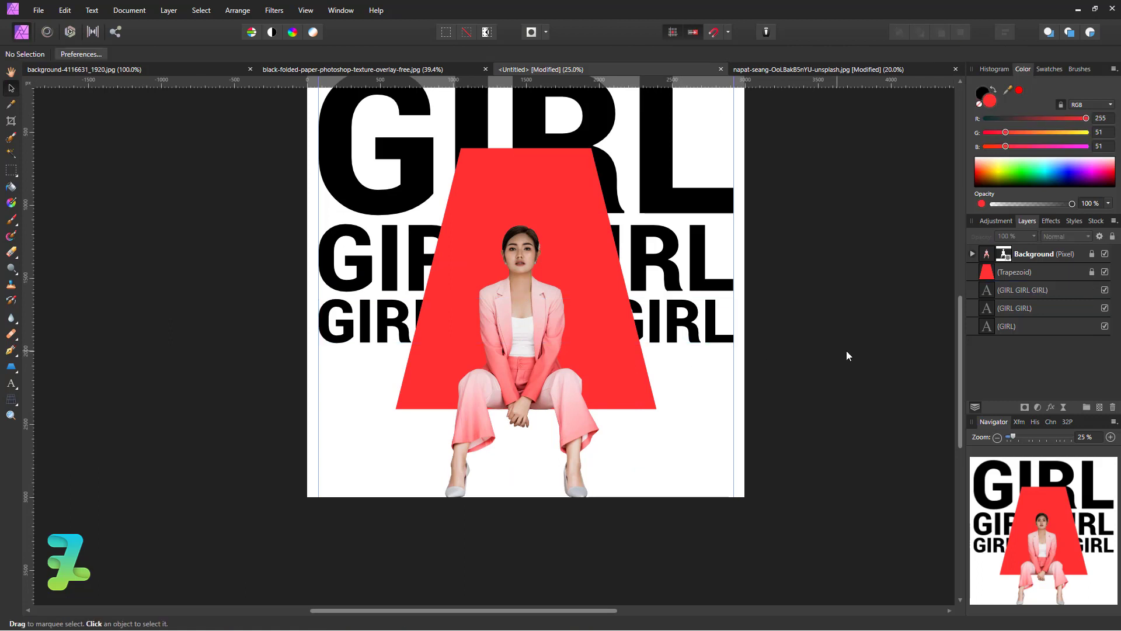
- Duplicate the GIRL GIRL GIRL row and place the copy below as a fourth row
{"action": "left_click", "coordinate": [1008, 294]}
{"action": "key", "text": "ctrl+j"}
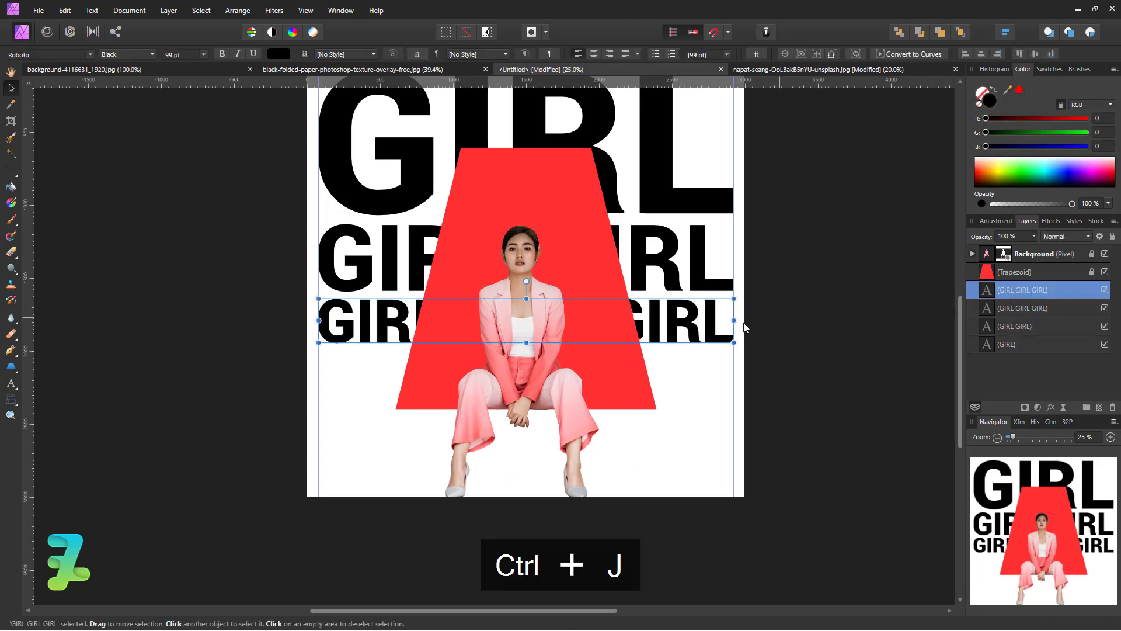
{"action": "left_click_drag", "start_coordinate": [715, 331], "coordinate": [721, 380]}
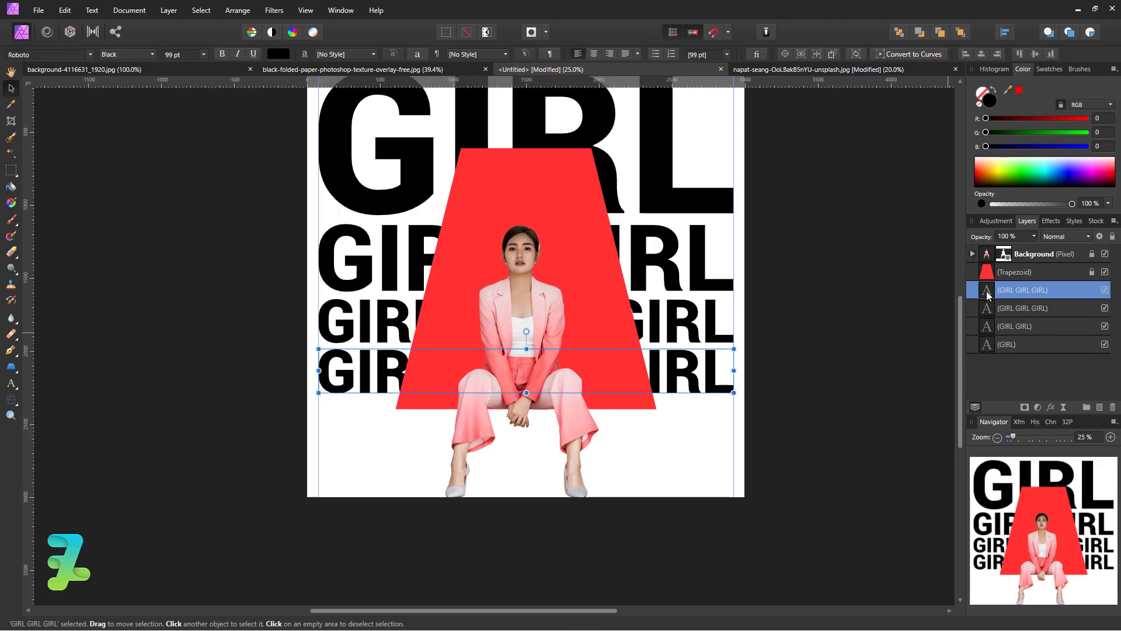
- Extend the fourth row to four GIRL words and shrink it to 73.4 pt to fit the page width. Nudge it up under the third row and duplicate it
{"action": "key", "text": "t"}
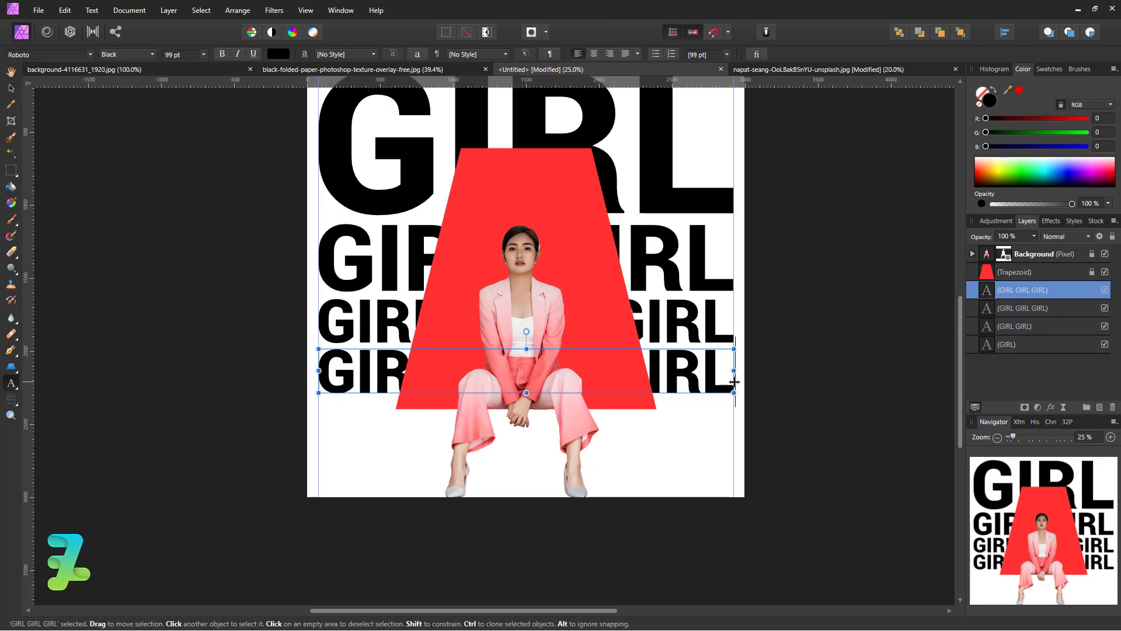
{"action": "left_click", "coordinate": [734, 382]}
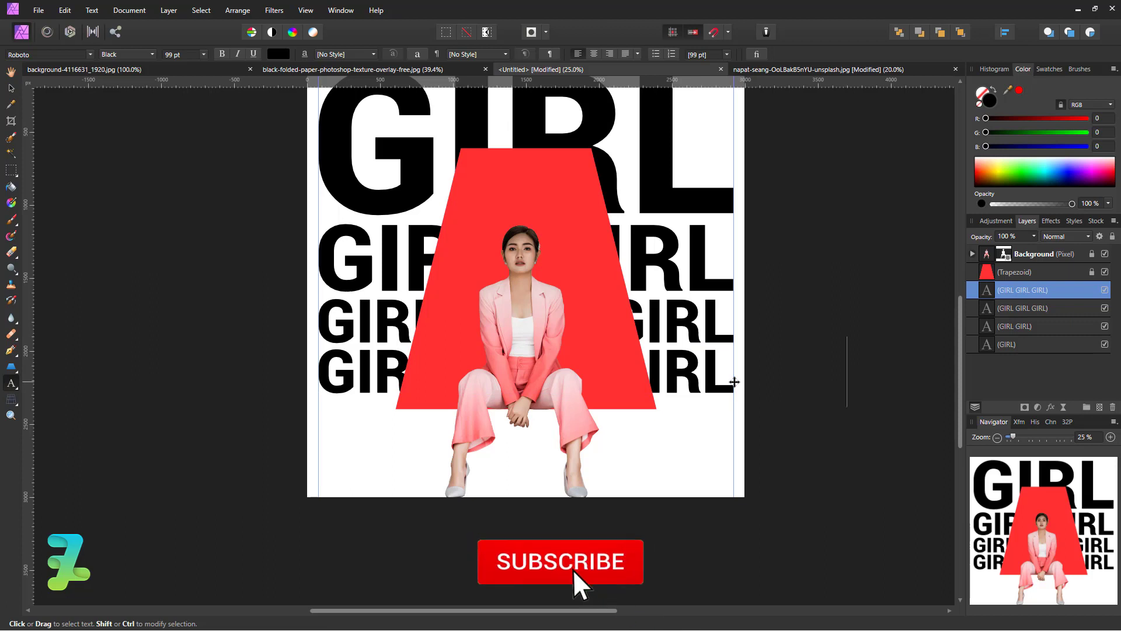
{"action": "type", "text": " GIRL"}
{"action": "left_click", "coordinate": [13, 89]}
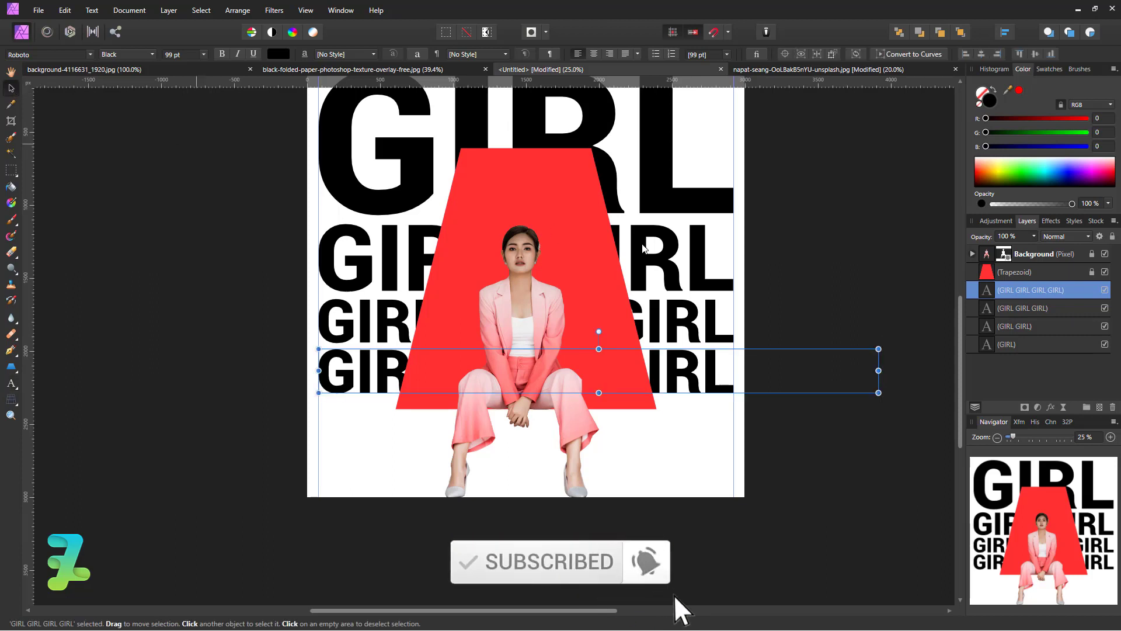
{"action": "left_click_drag", "start_coordinate": [864, 353], "coordinate": [733, 363]}
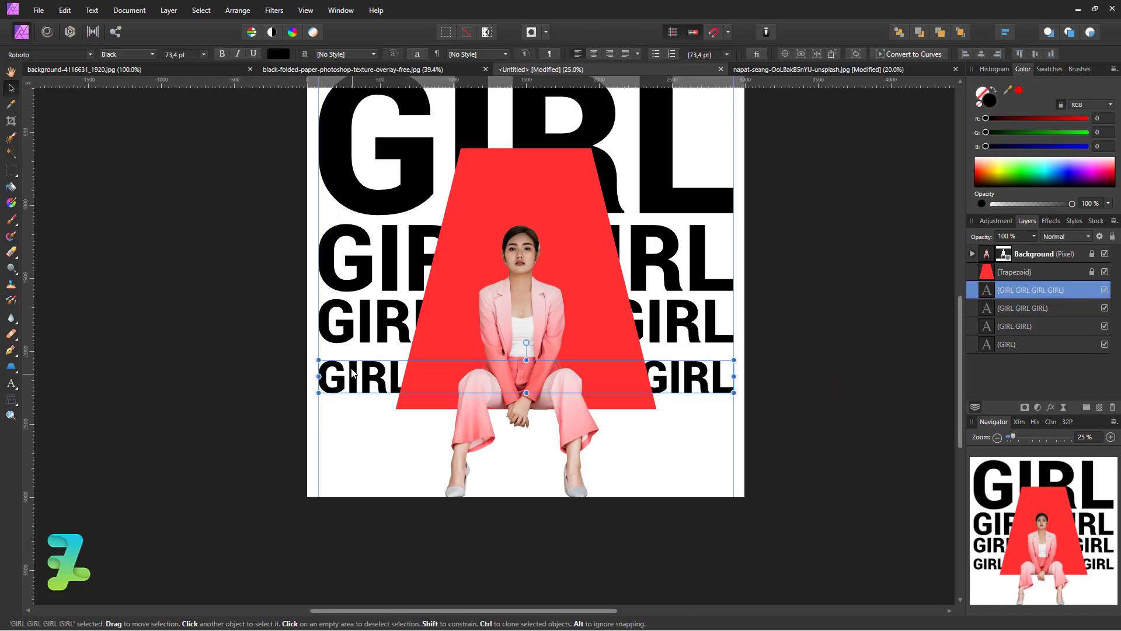
{"action": "left_click_drag", "start_coordinate": [352, 379], "coordinate": [352, 367]}
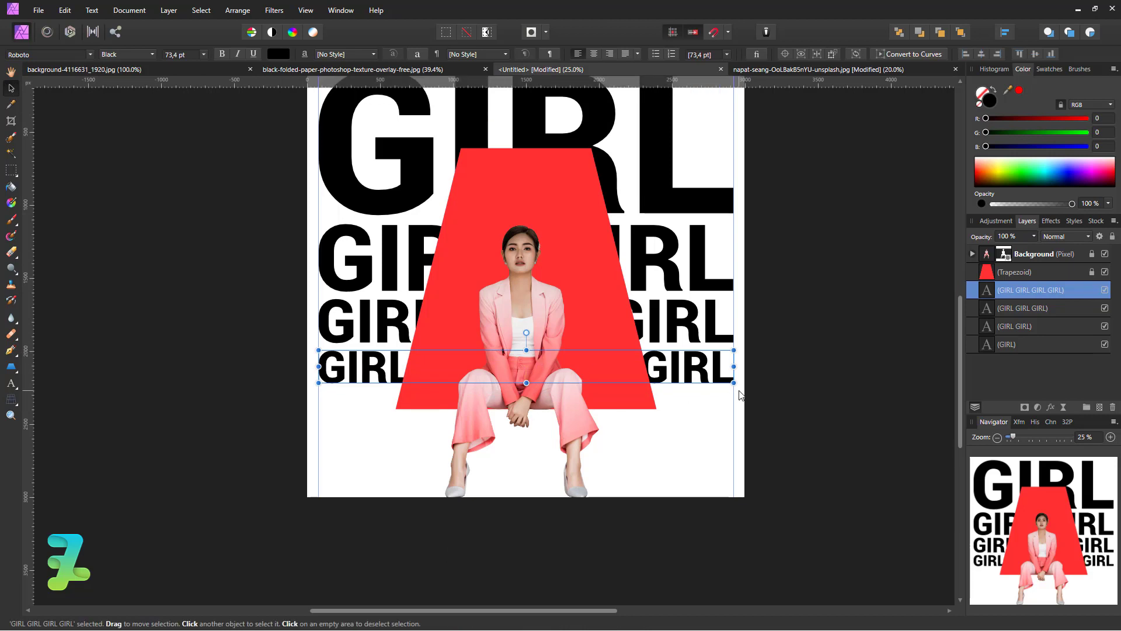
{"action": "key", "text": "ctrl+j"}
- Move the duplicated row down and extend it to five GIRL words
{"action": "left_click_drag", "start_coordinate": [684, 376], "coordinate": [683, 419]}
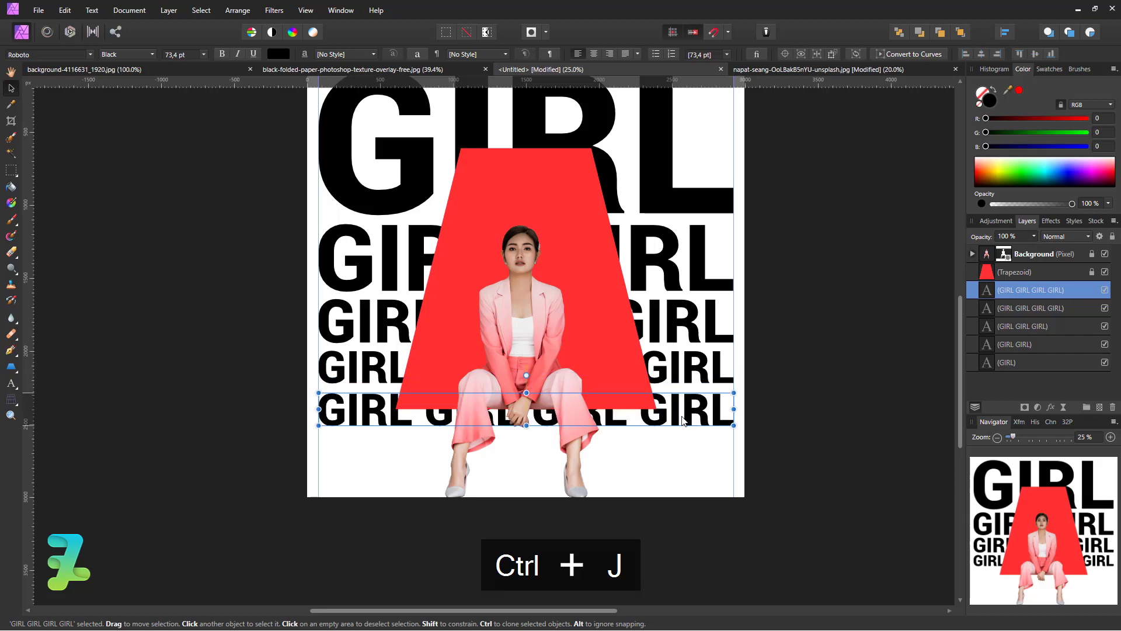
{"action": "scroll", "coordinate": [904, 337], "scroll_direction": "up", "scroll_amount": 3}
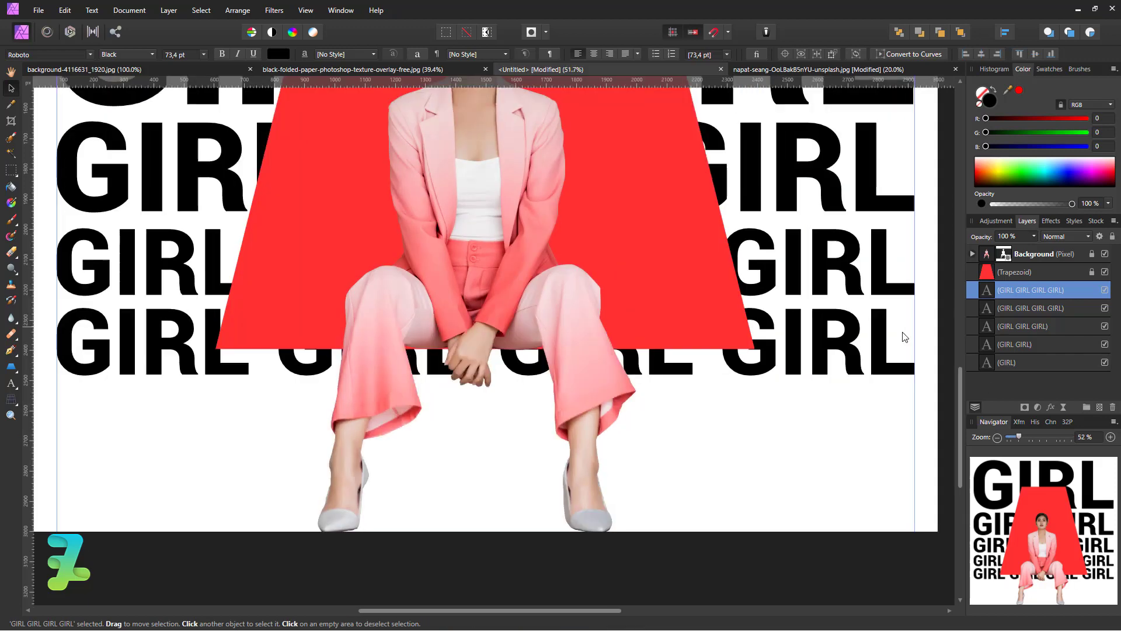
{"action": "double_click", "coordinate": [904, 337]}
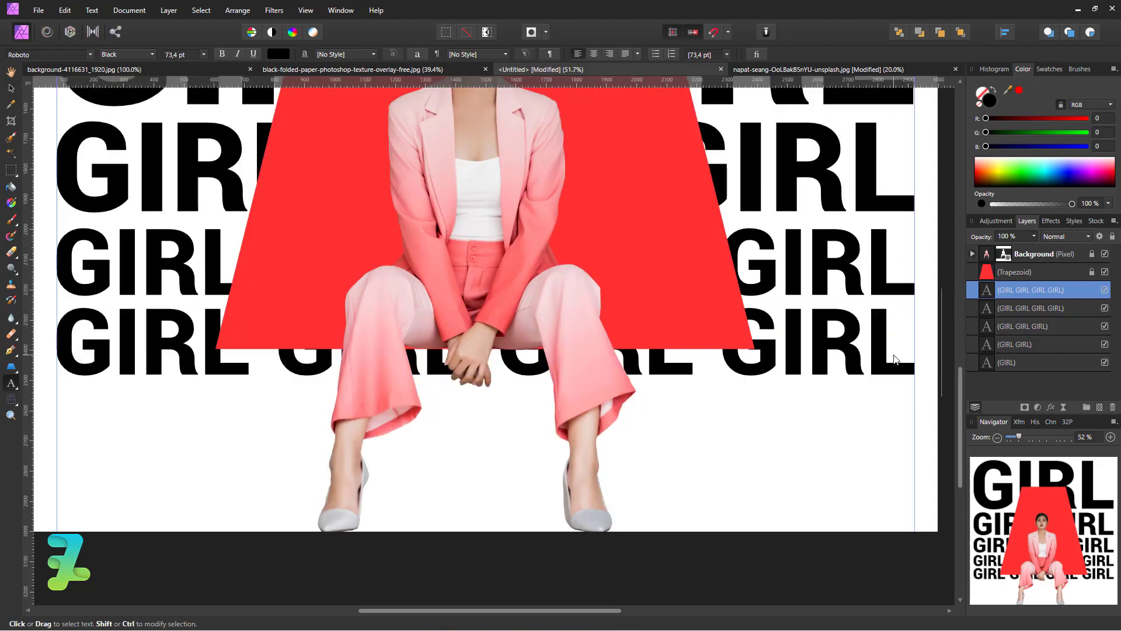
{"action": "type", "text": " GIRL"}
{"action": "key", "text": "Escape"}
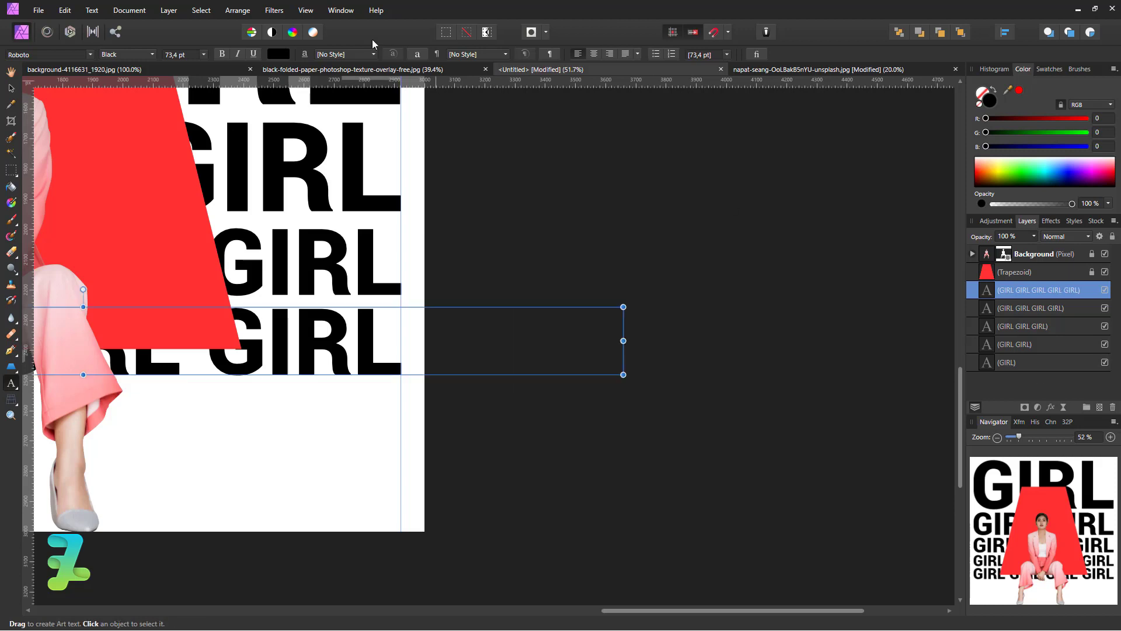
{"action": "key", "text": "v"}
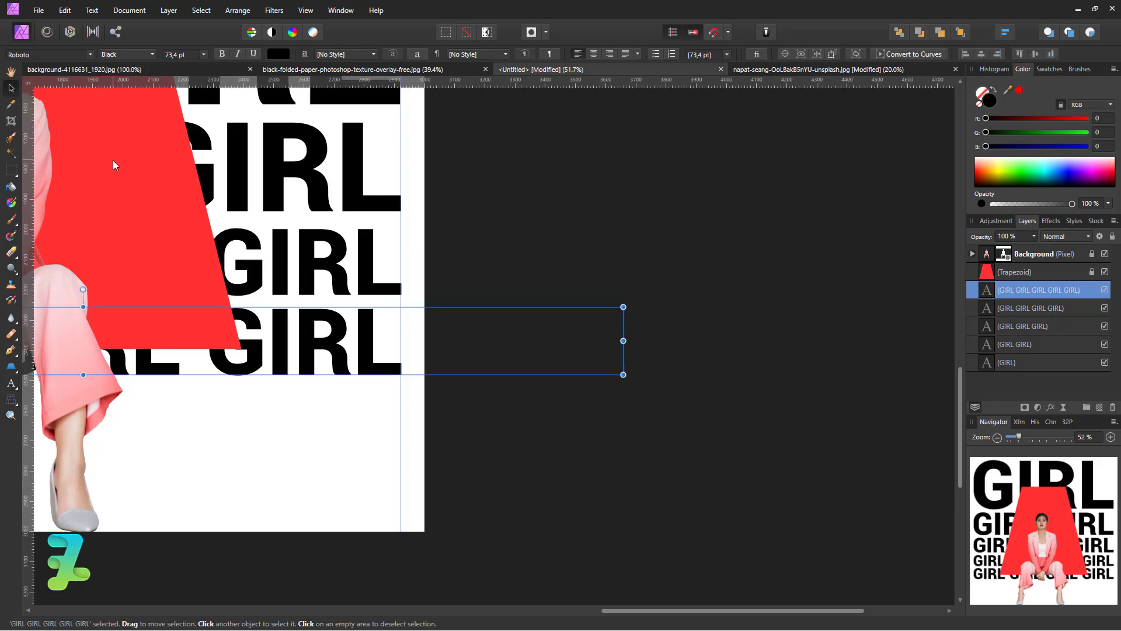
- Scale the five-word row to 58.3 pt so it spans the page width exactly
{"action": "key", "text": "ctrl+minus"}
{"action": "key", "text": "ctrl+minus"}
{"action": "key", "text": "ctrl+minus"}
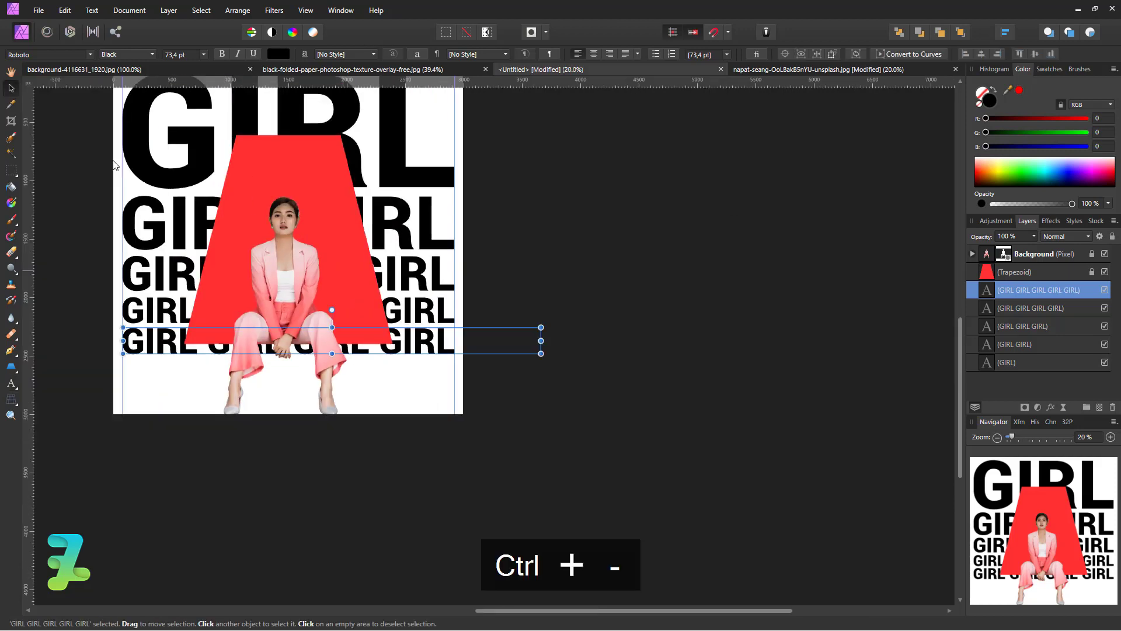
{"action": "scroll", "coordinate": [287, 277], "scroll_direction": "up", "scroll_amount": 1}
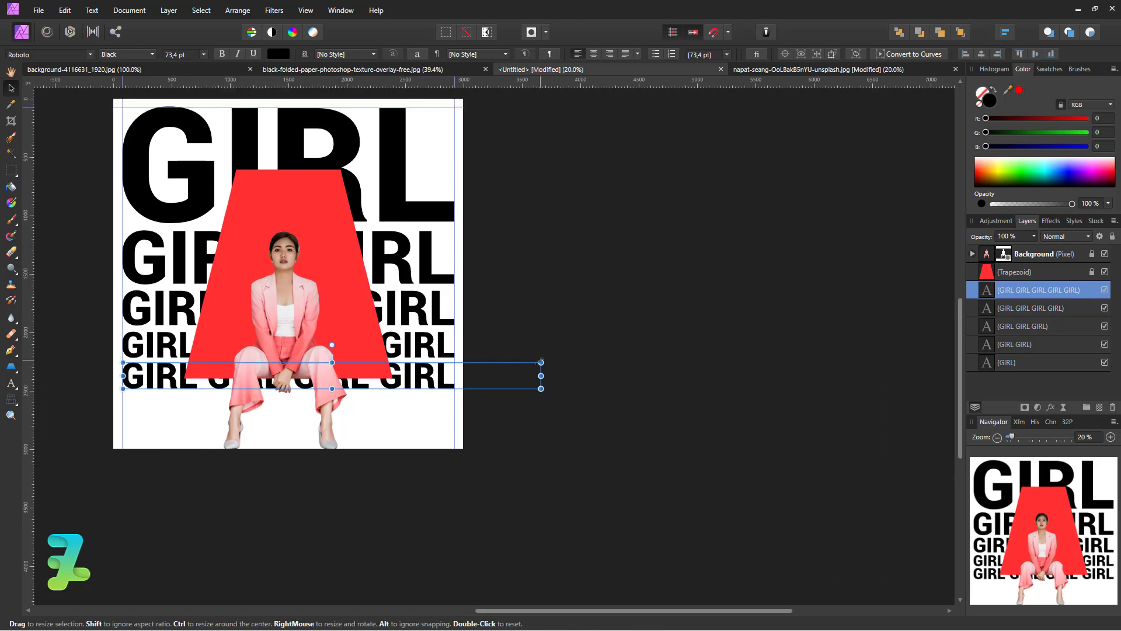
{"action": "left_click_drag", "start_coordinate": [541, 376], "coordinate": [451, 377]}
{"action": "key", "text": "ctrl+equal"}
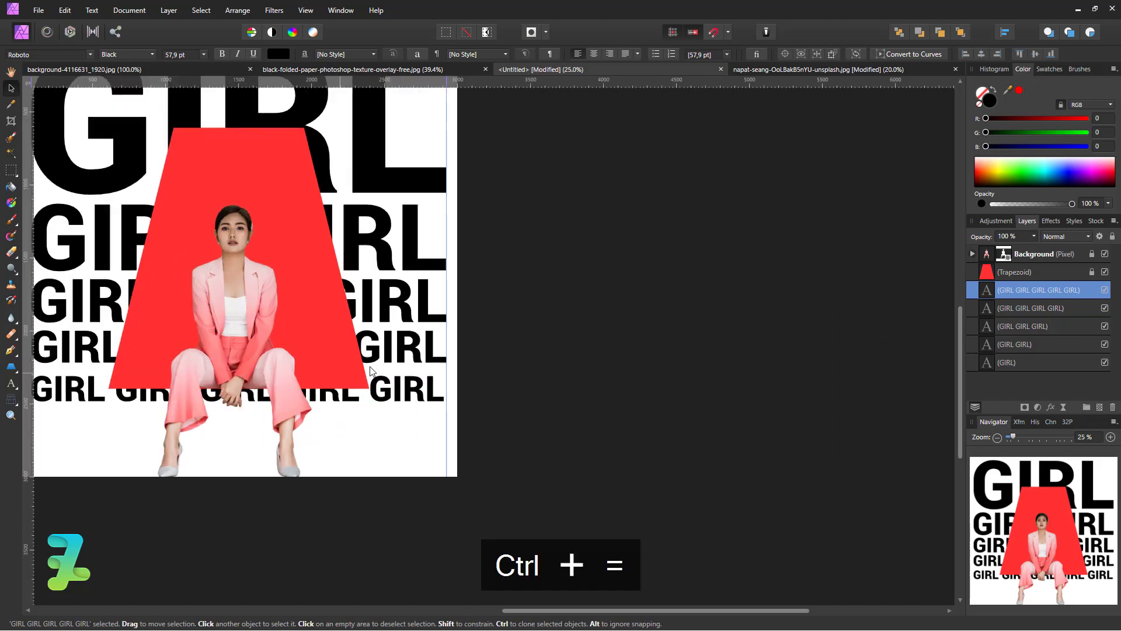
{"action": "key", "text": "ctrl+equal"}
{"action": "key", "text": "ctrl+equal"}
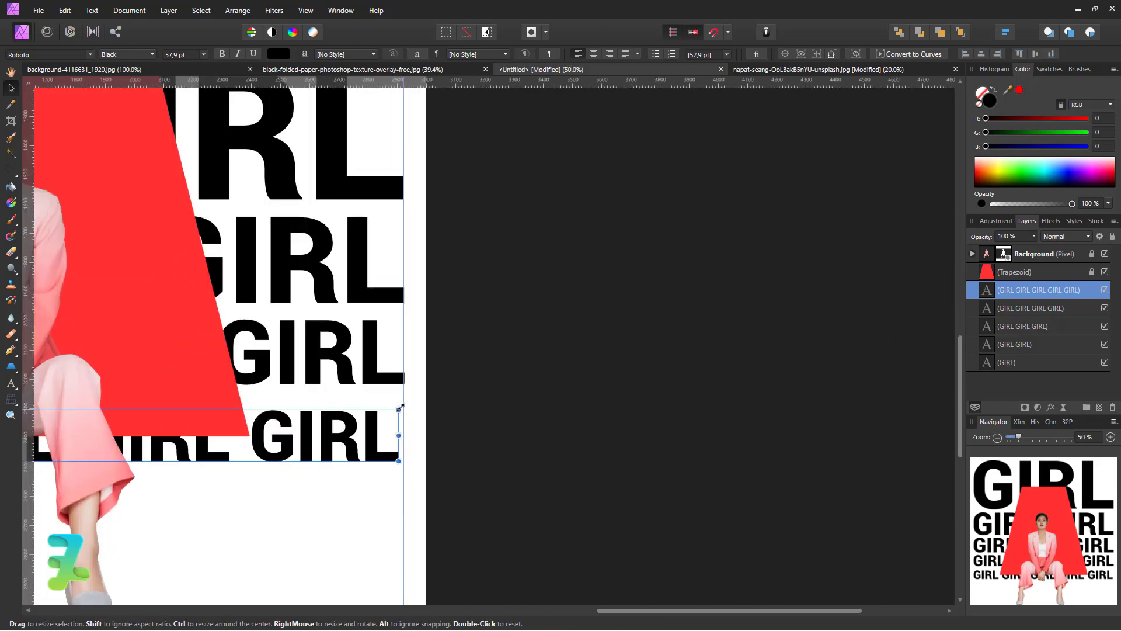
{"action": "left_click_drag", "start_coordinate": [400, 408], "coordinate": [403, 409]}
{"action": "scroll", "coordinate": [461, 590], "scroll_direction": "left", "scroll_amount": 10}
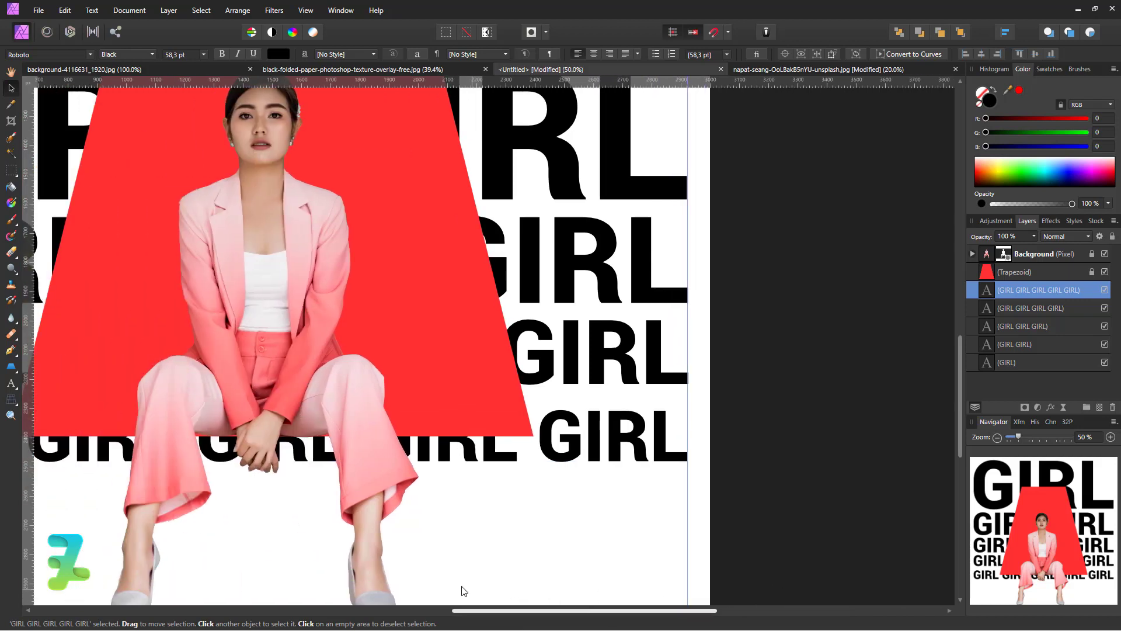
{"action": "left_click", "coordinate": [899, 466]}
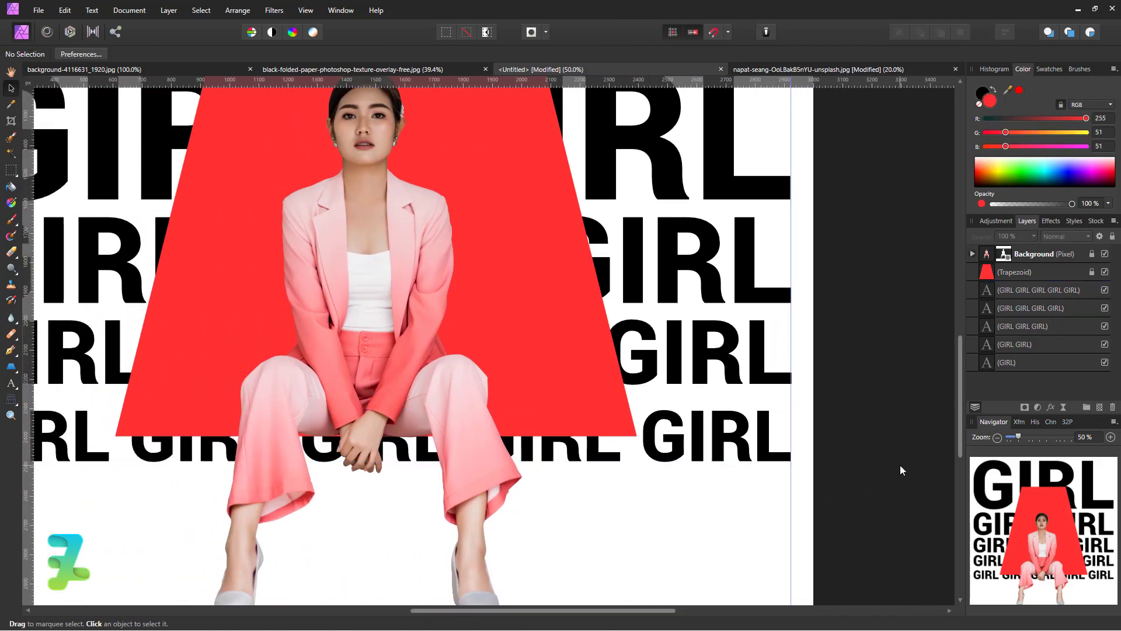
{"action": "key", "text": "ctrl+minus"}
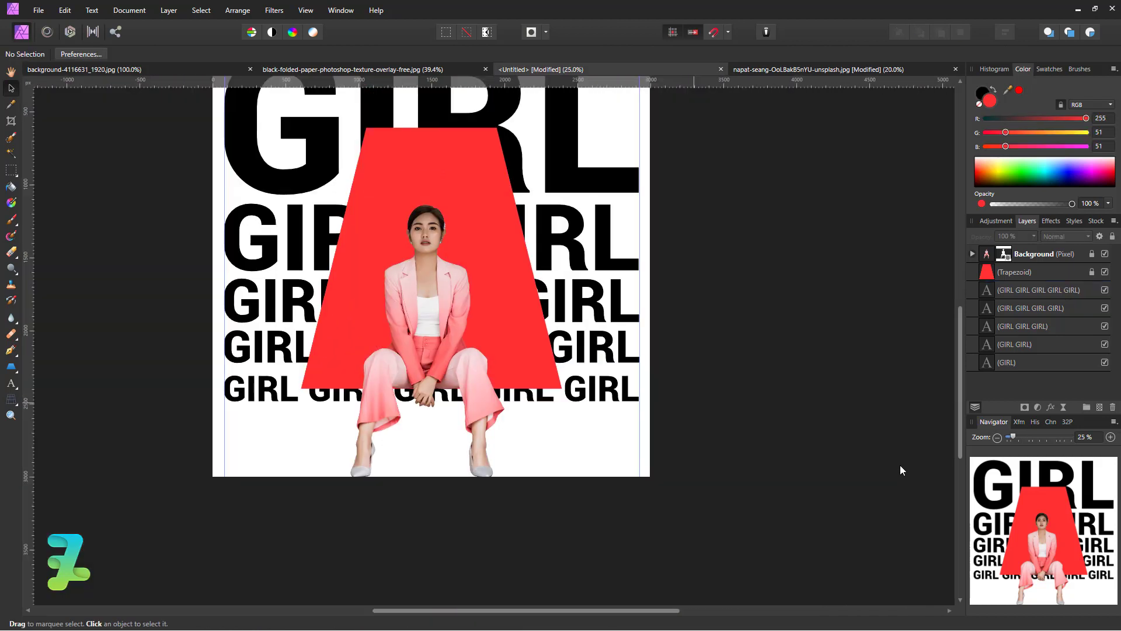
{"action": "left_click", "coordinate": [1037, 290]}
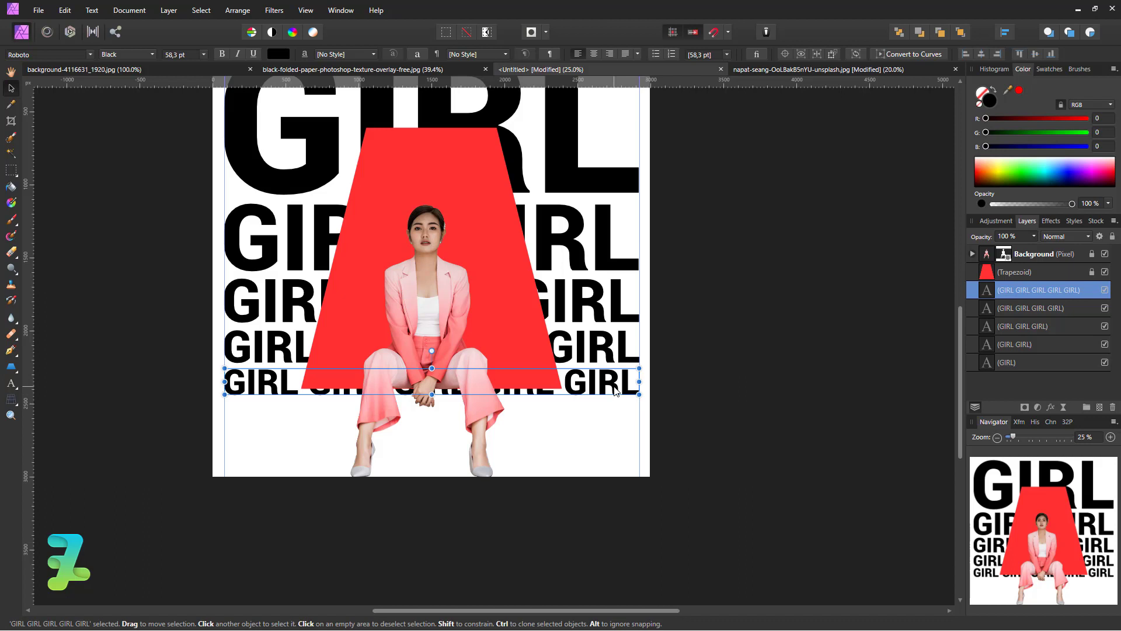
- Duplicate the fifth row downward as a sixth GIRL row, shrunk to 48.4 pt and nudged up
{"action": "key", "text": "ctrl+j"}
{"action": "left_click_drag", "start_coordinate": [596, 382], "coordinate": [597, 415]}
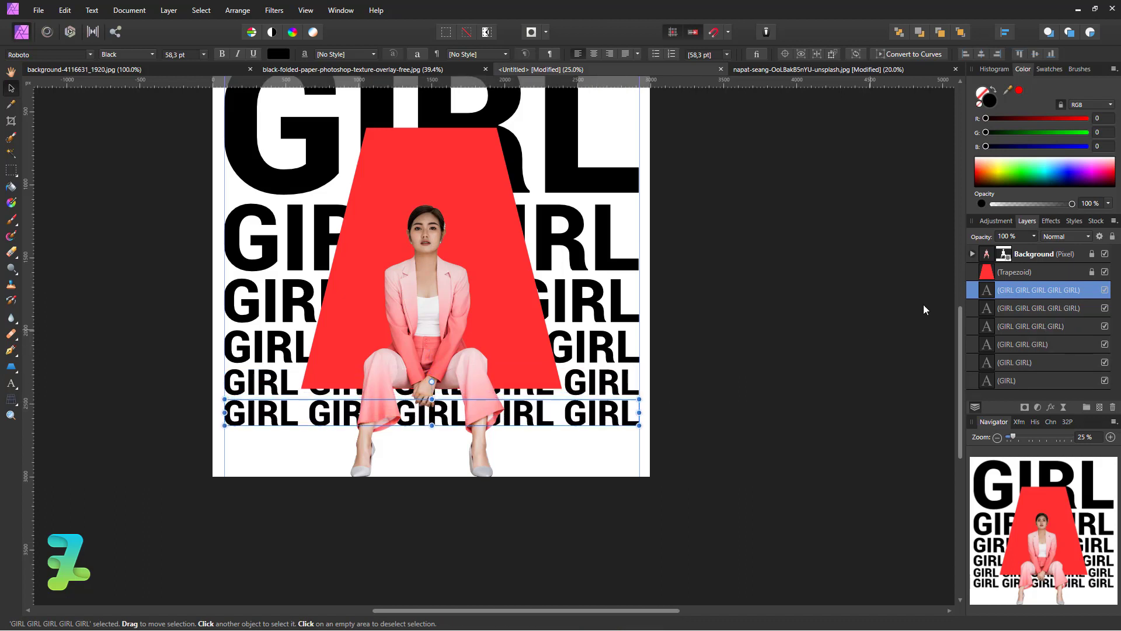
{"action": "key", "text": "t"}
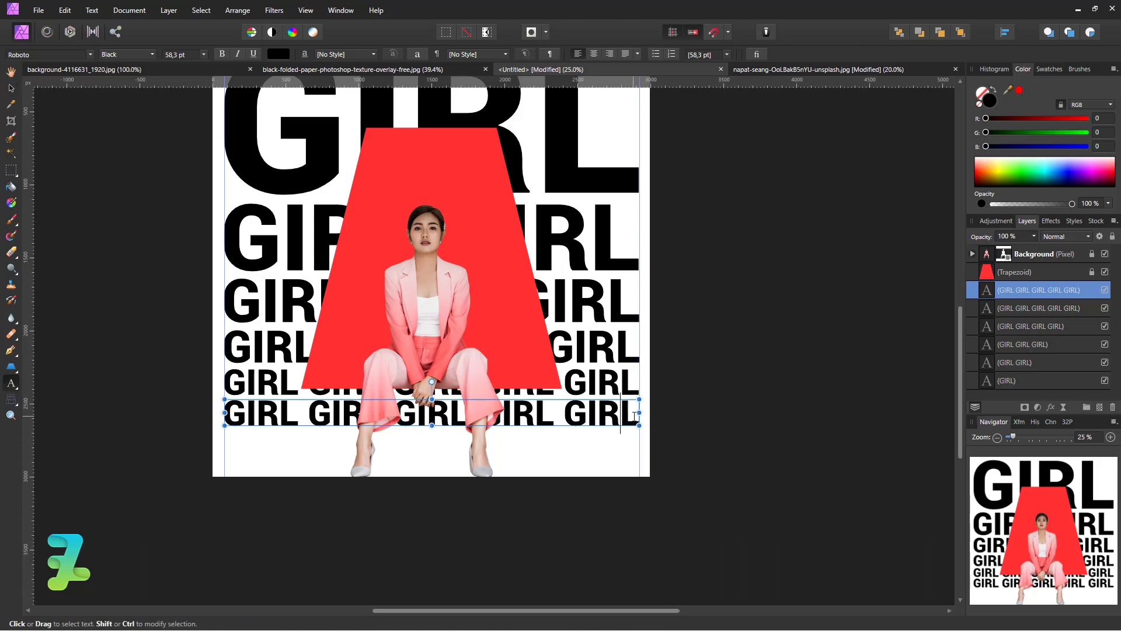
{"action": "left_click", "coordinate": [638, 409]}
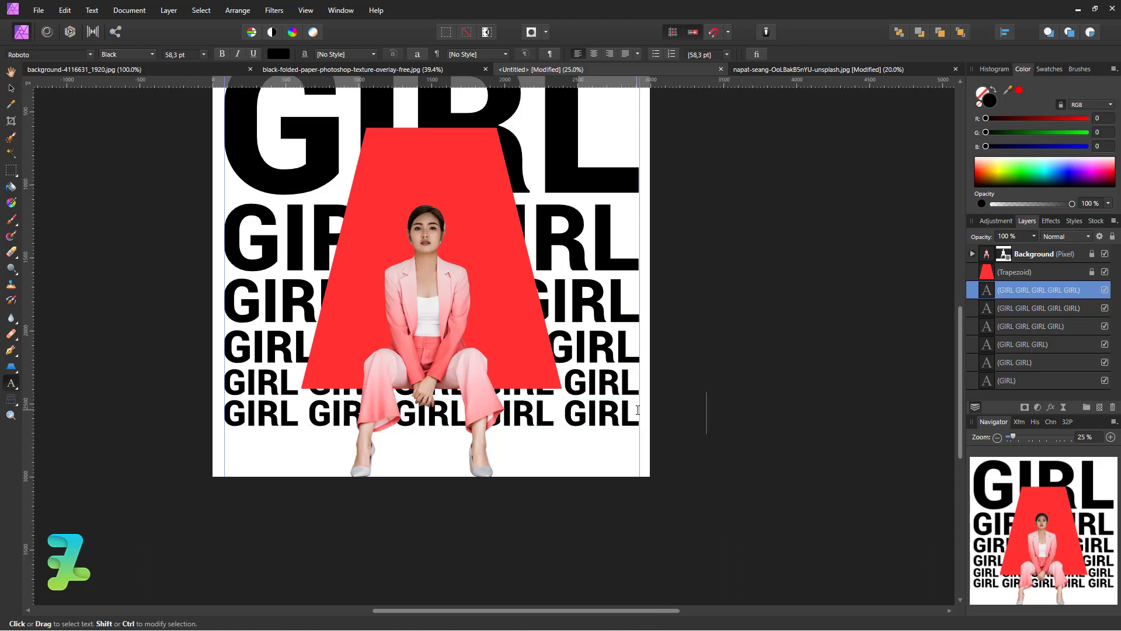
{"action": "key", "text": "Escape"}
{"action": "key", "text": "v"}
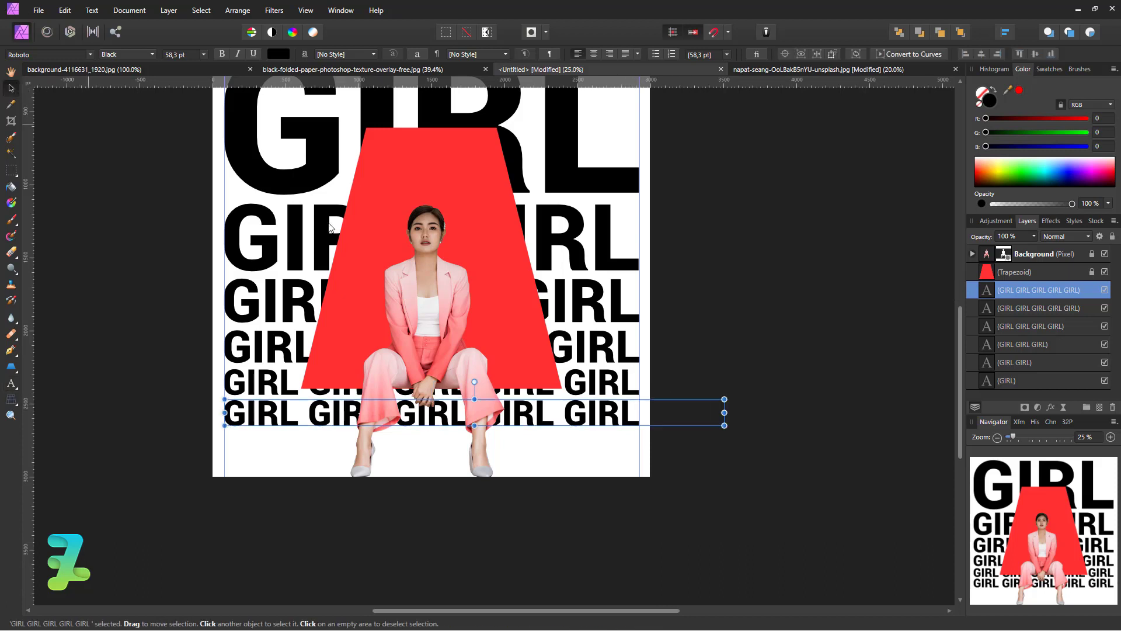
{"action": "left_click_drag", "start_coordinate": [724, 400], "coordinate": [640, 403]}
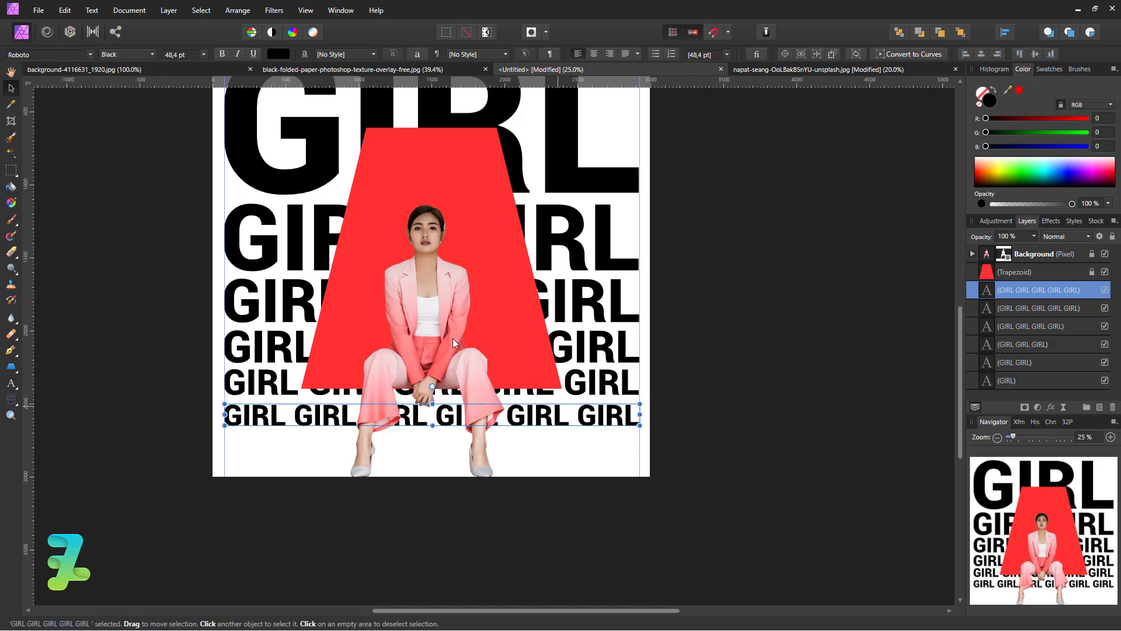
{"action": "left_click_drag", "start_coordinate": [275, 416], "coordinate": [275, 412]}
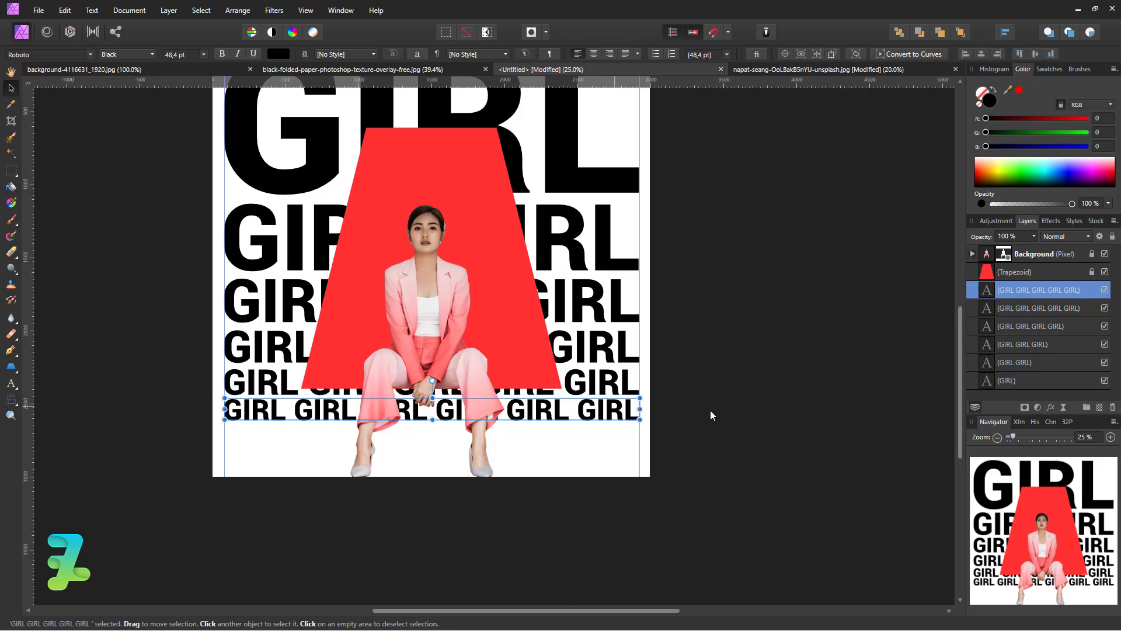
- Duplicate the sixth row down into a seventh row, shrunk to 41.4 pt to fit the page
{"action": "key", "text": "ctrl+j"}
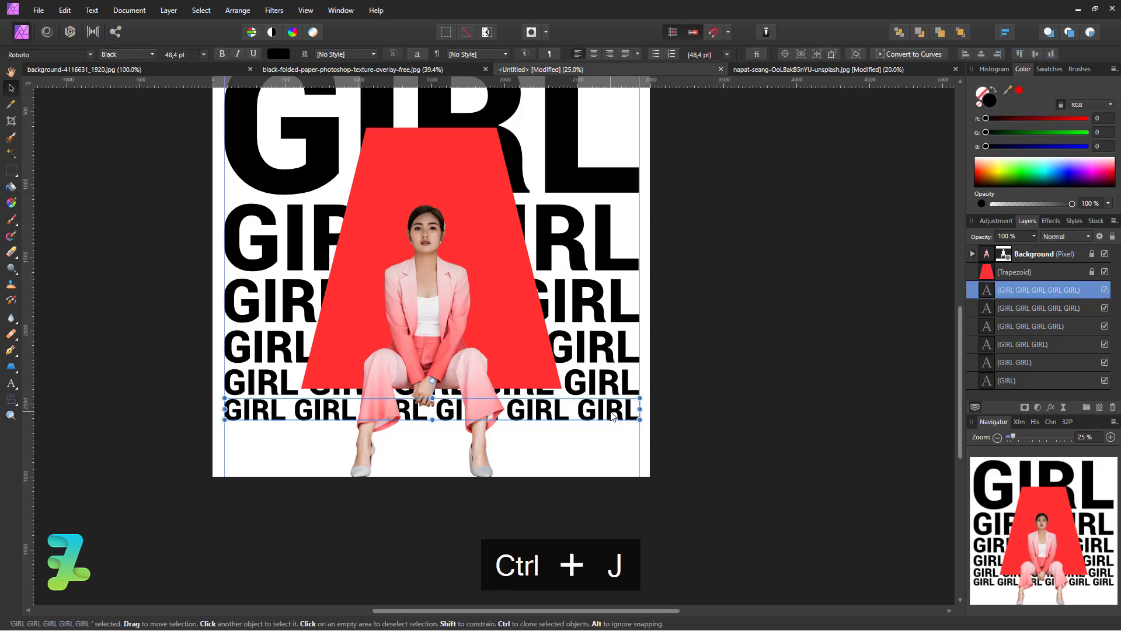
{"action": "left_click_drag", "start_coordinate": [590, 425], "coordinate": [590, 450]}
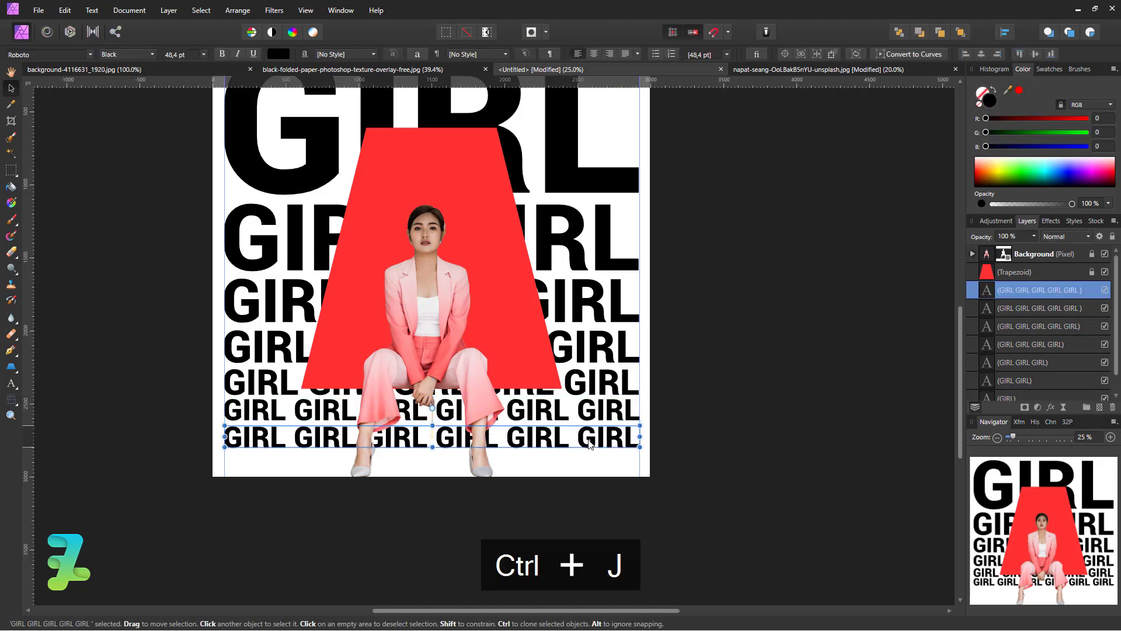
{"action": "double_click", "coordinate": [630, 437]}
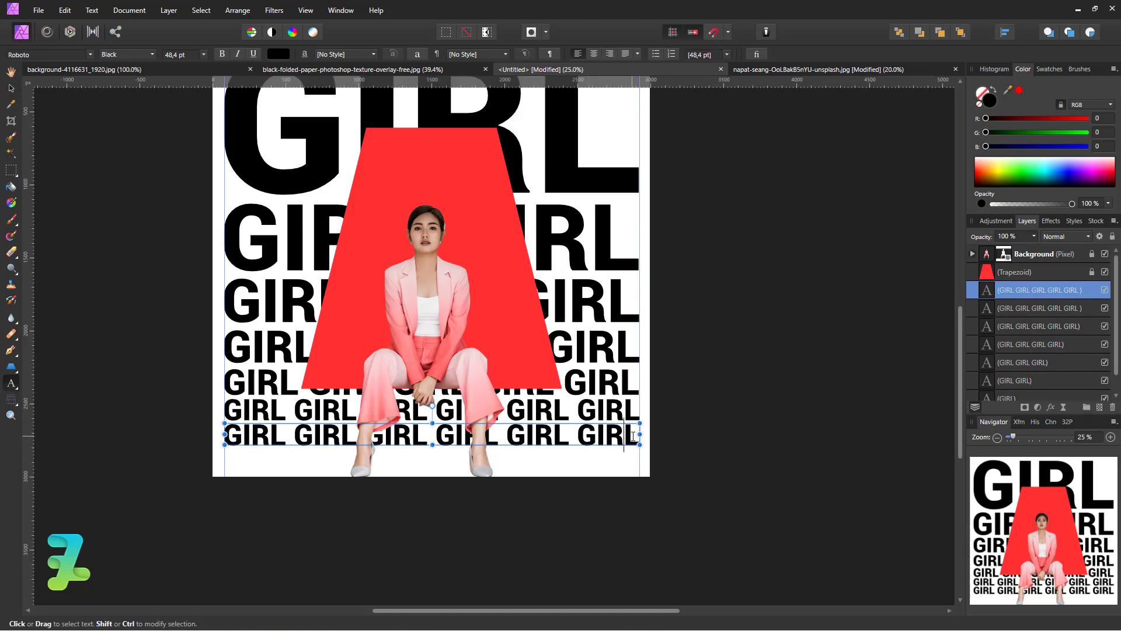
{"action": "left_click", "coordinate": [637, 437]}
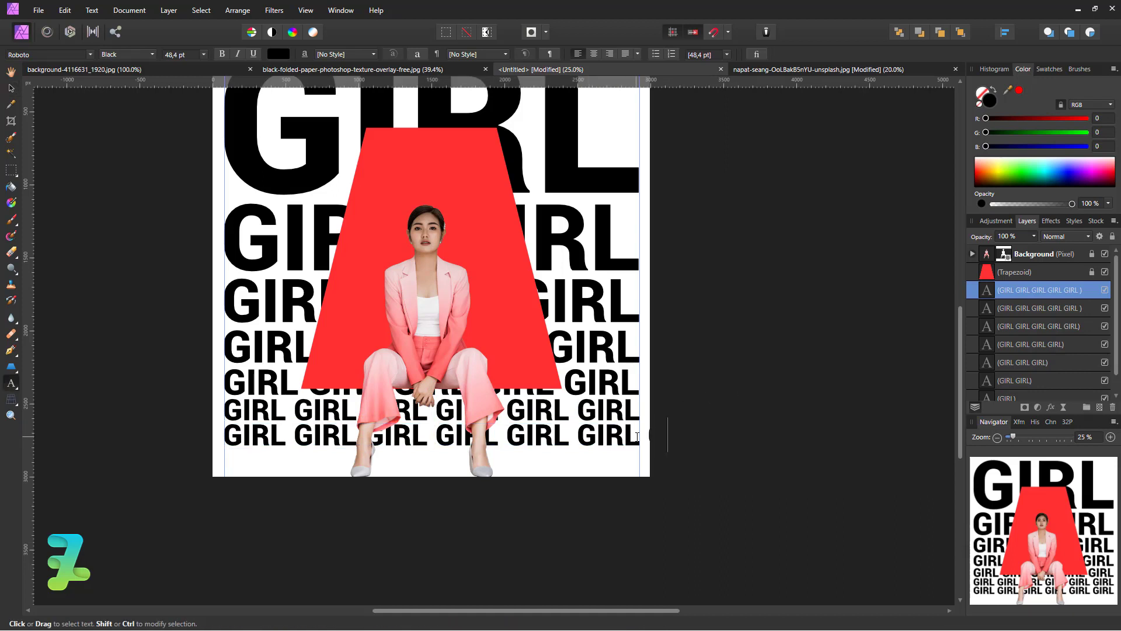
{"action": "key", "text": "Escape"}
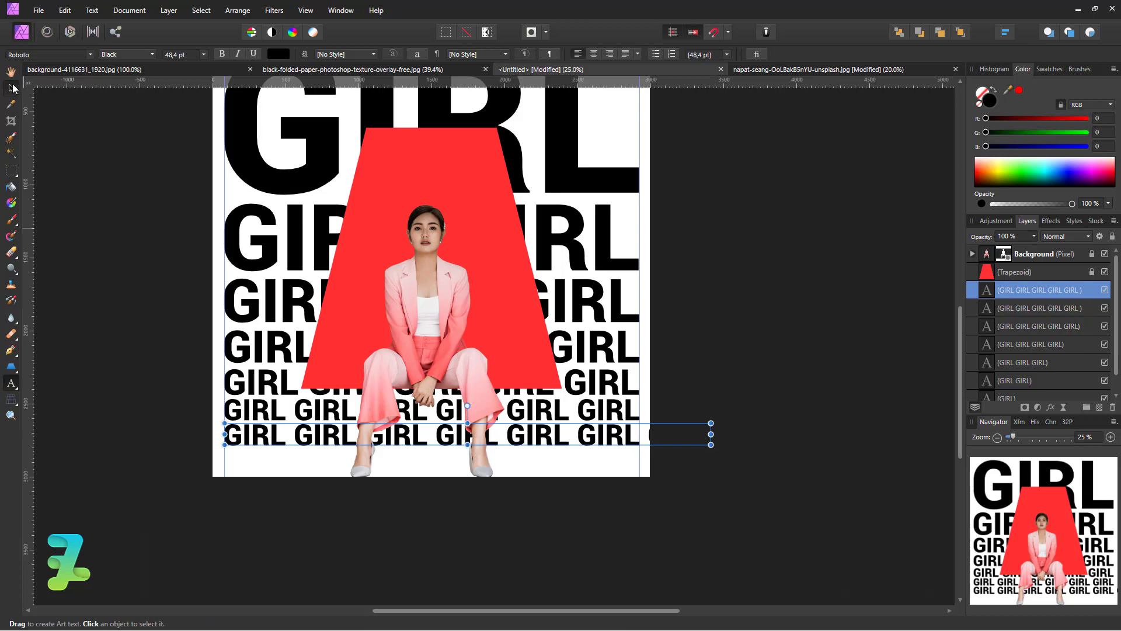
{"action": "left_click", "coordinate": [12, 88]}
{"action": "left_click_drag", "start_coordinate": [710, 423], "coordinate": [642, 428]}
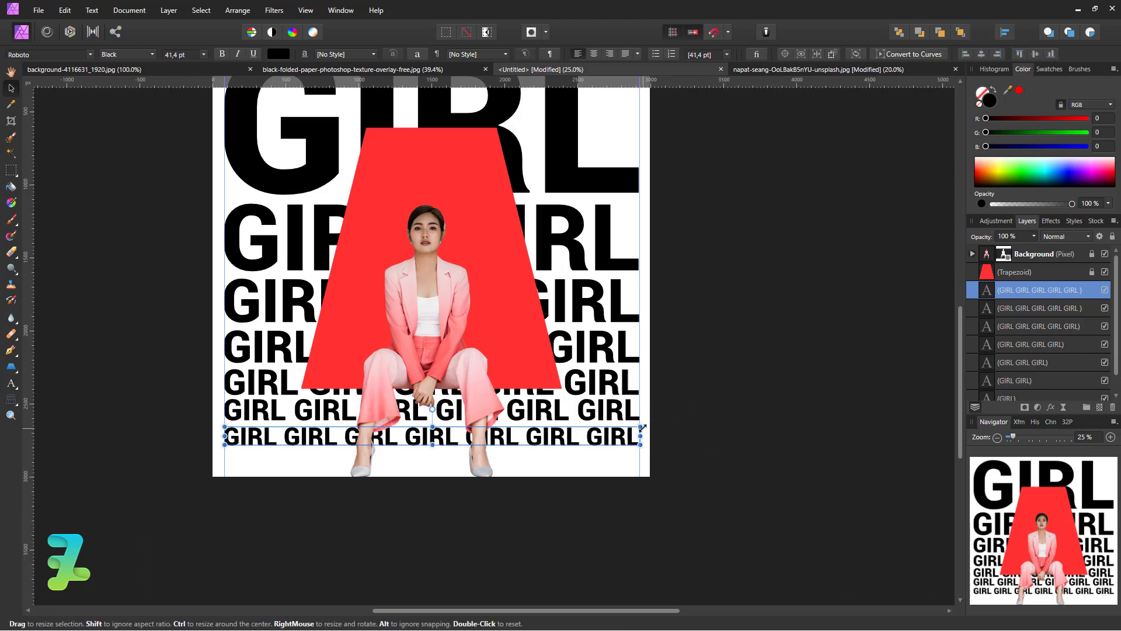
- Nudge the seventh GIRL row slightly into alignment with the rows above
{"action": "left_click", "coordinate": [671, 419]}
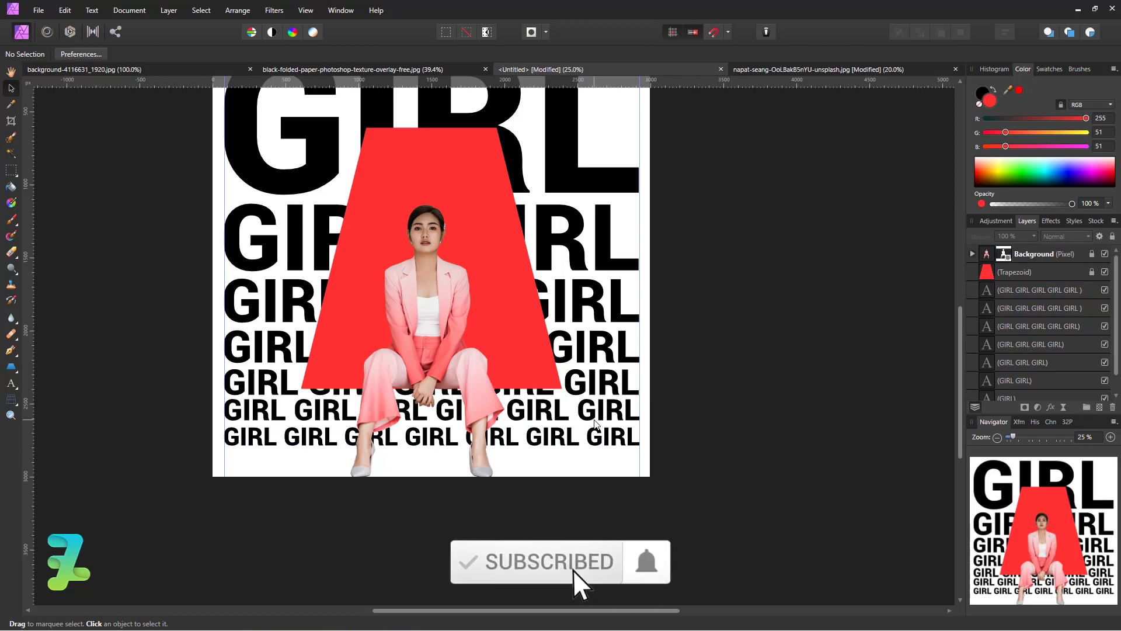
{"action": "left_click", "coordinate": [996, 291]}
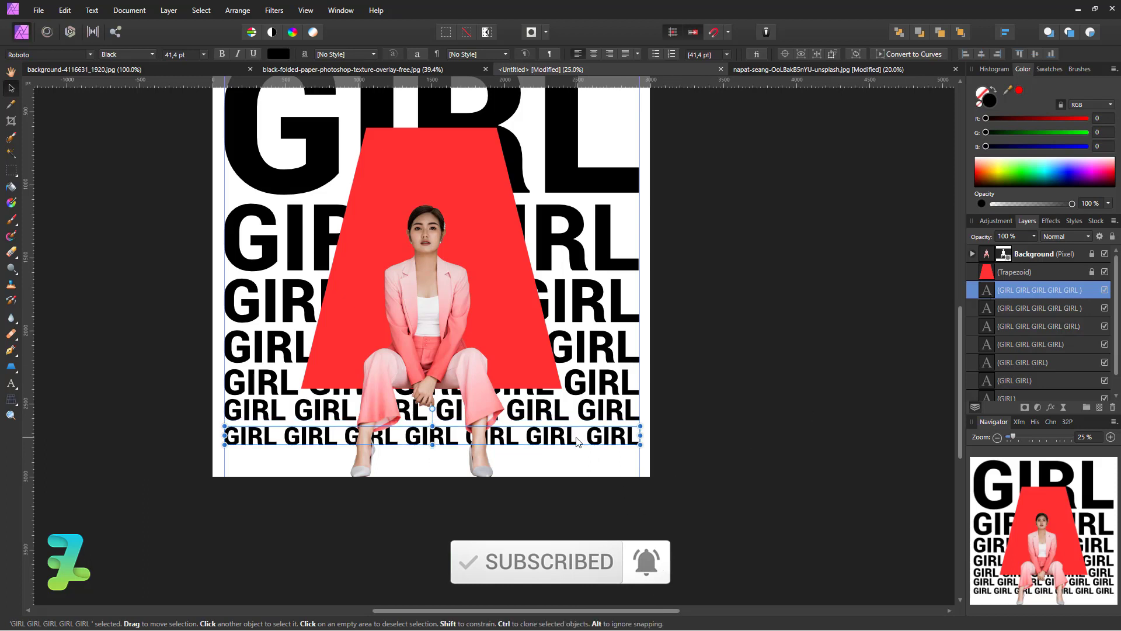
{"action": "left_click_drag", "start_coordinate": [575, 438], "coordinate": [576, 441]}
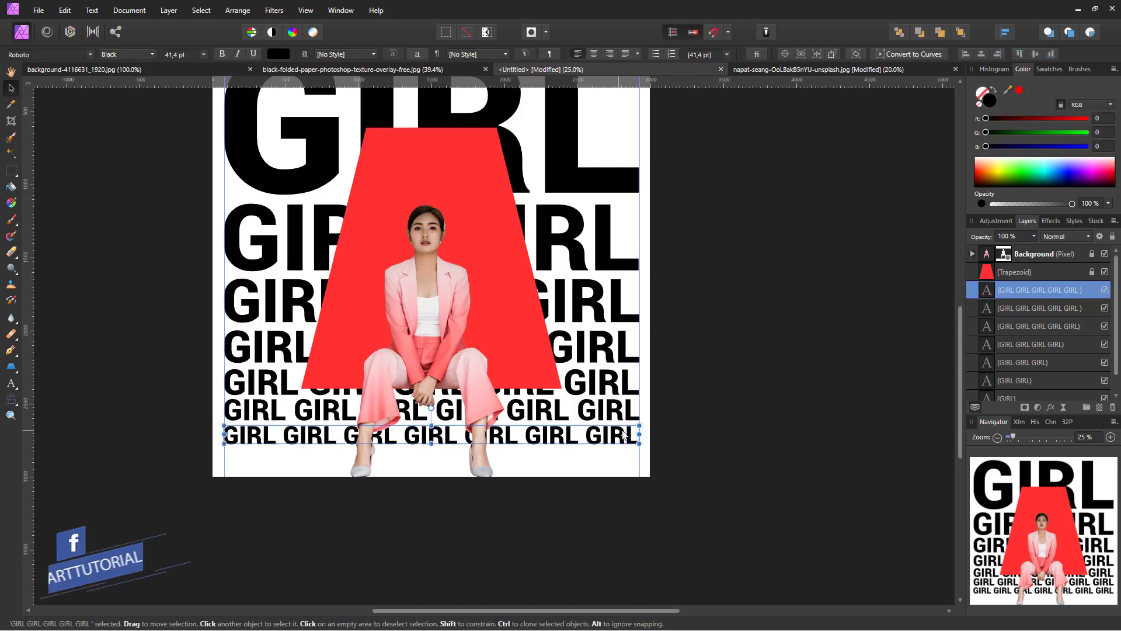
- Undo the last tweak and nudge the bottom two GIRL rows back into alignment
{"action": "left_click", "coordinate": [760, 419]}
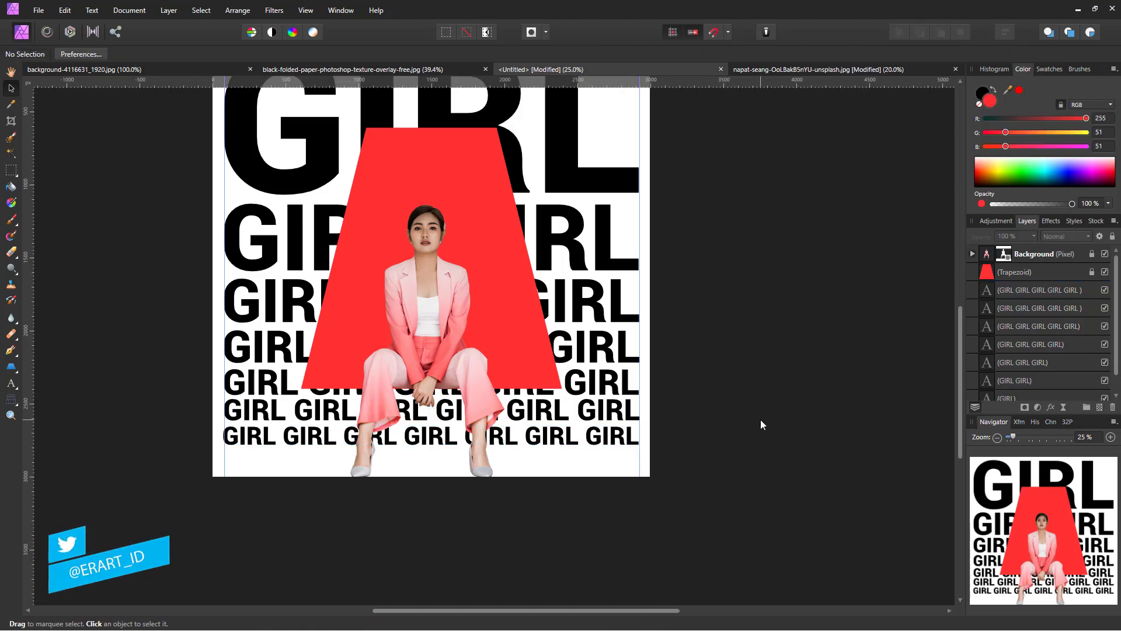
{"action": "key", "text": "ctrl+equal"}
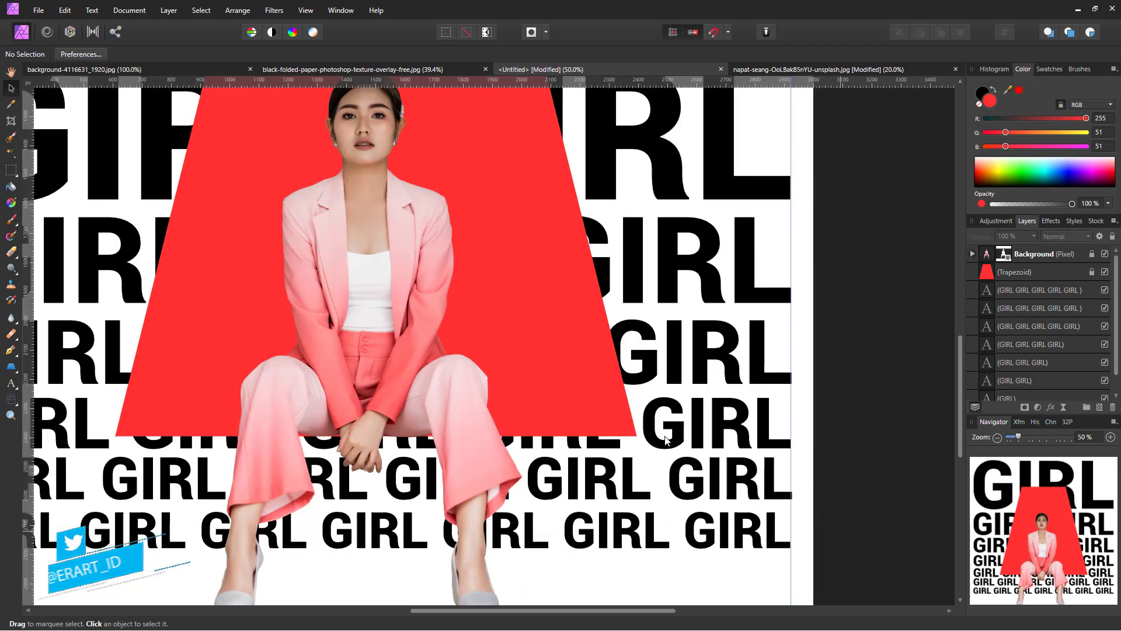
{"action": "key", "text": "ctrl+z"}
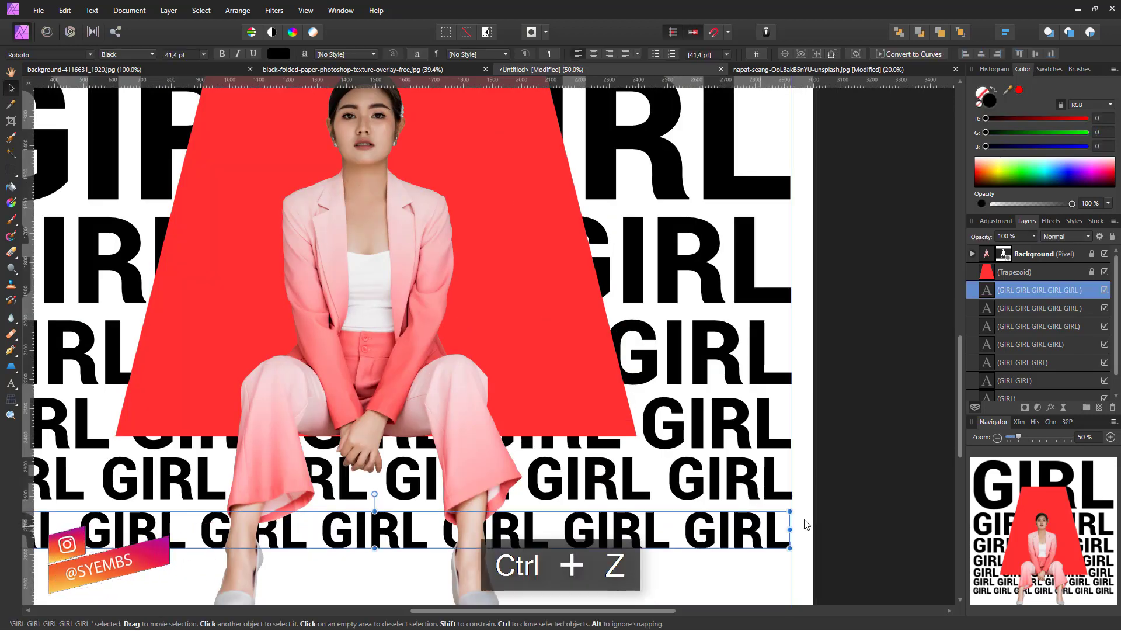
{"action": "left_click_drag", "start_coordinate": [741, 533], "coordinate": [742, 531]}
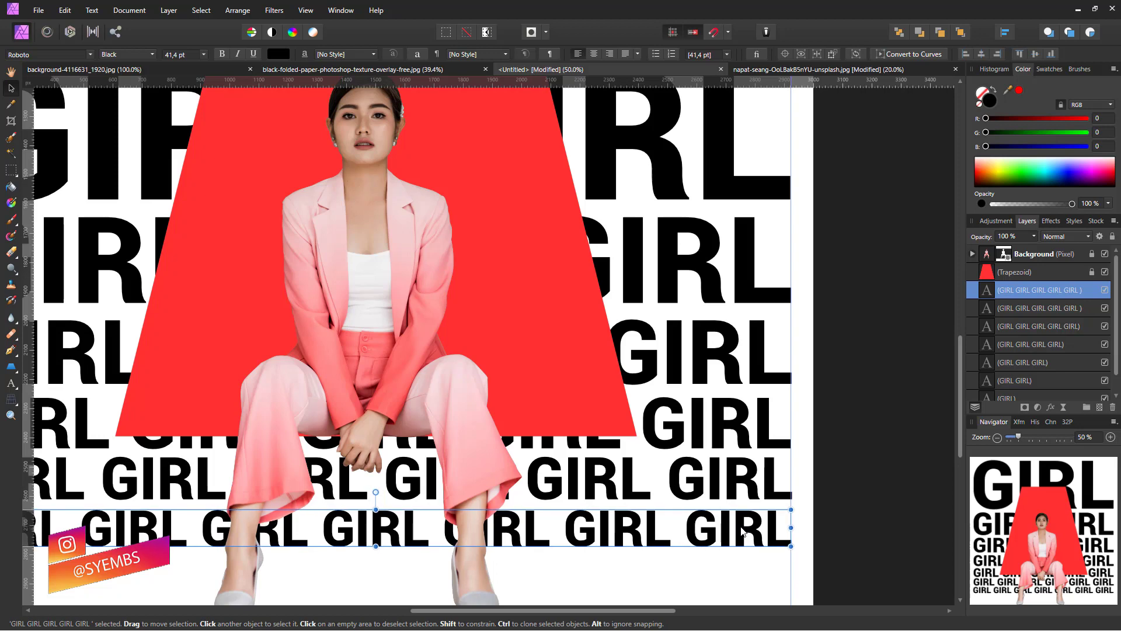
{"action": "left_click", "coordinate": [858, 505]}
{"action": "left_click", "coordinate": [760, 476]}
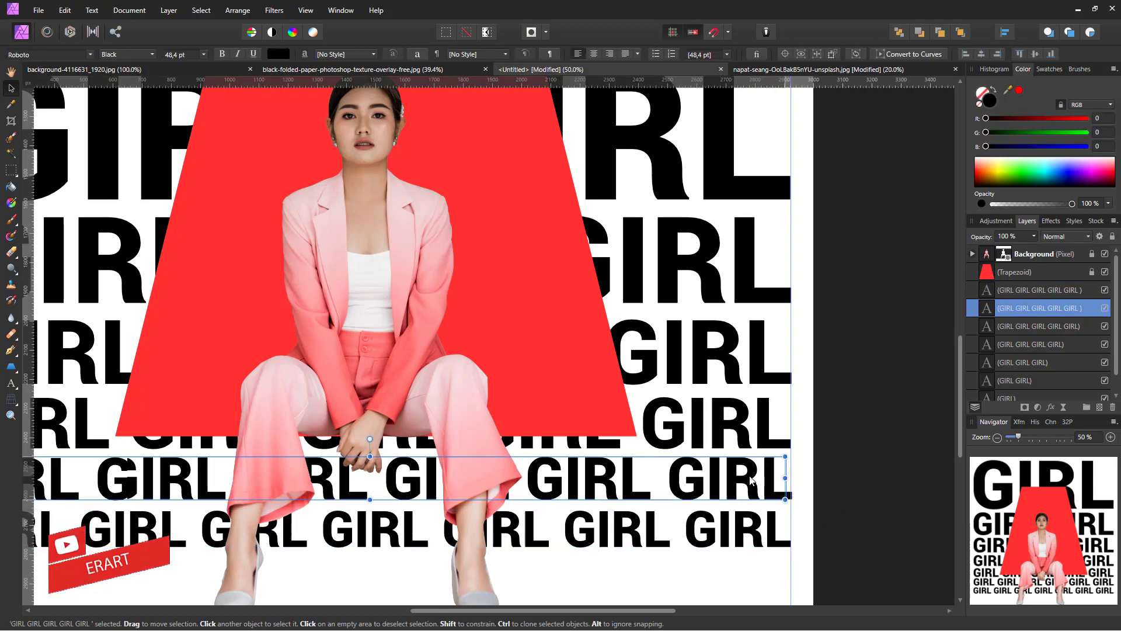
{"action": "left_click_drag", "start_coordinate": [758, 476], "coordinate": [759, 476]}
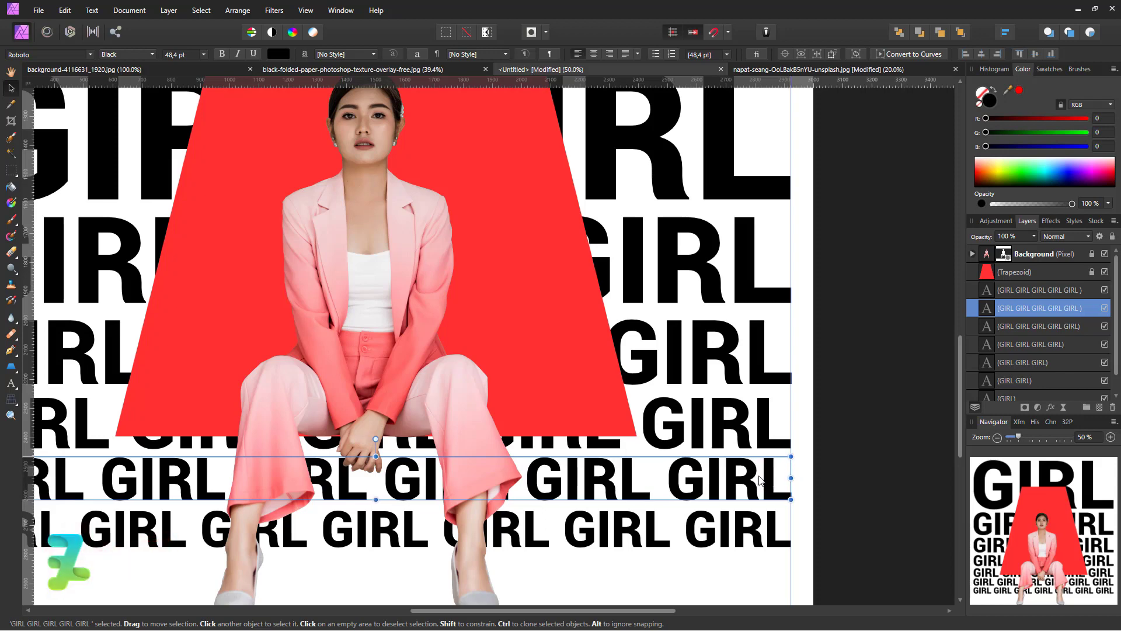
{"action": "left_click", "coordinate": [894, 482]}
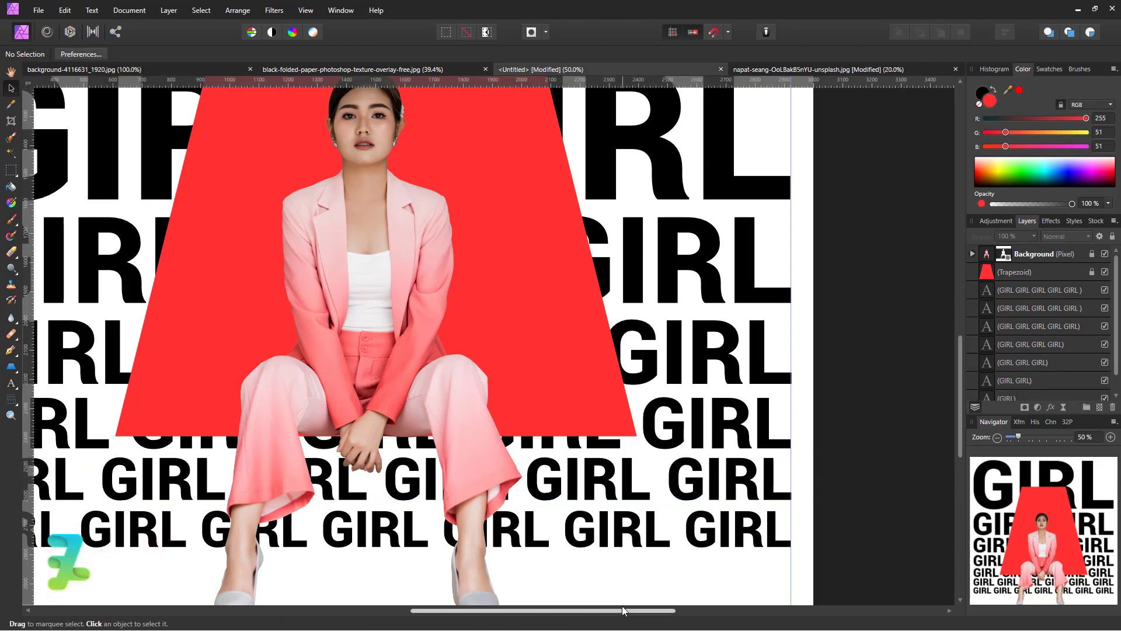
- Slightly resize the bottom GIRL row's text frame
{"action": "left_click_drag", "start_coordinate": [622, 610], "coordinate": [493, 610]}
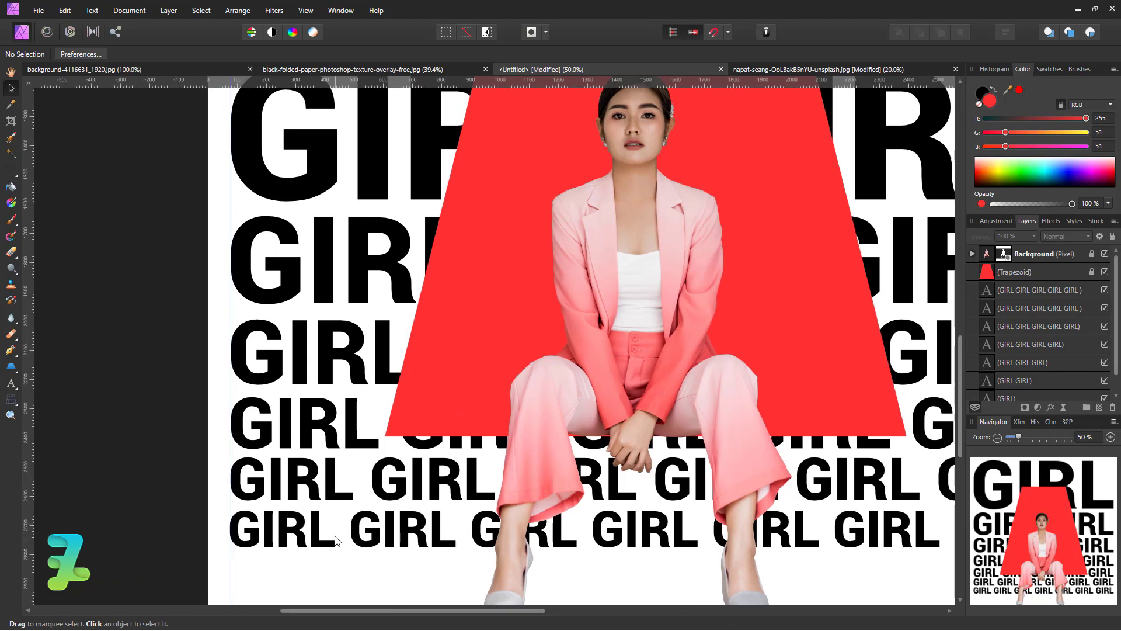
{"action": "left_click", "coordinate": [338, 532]}
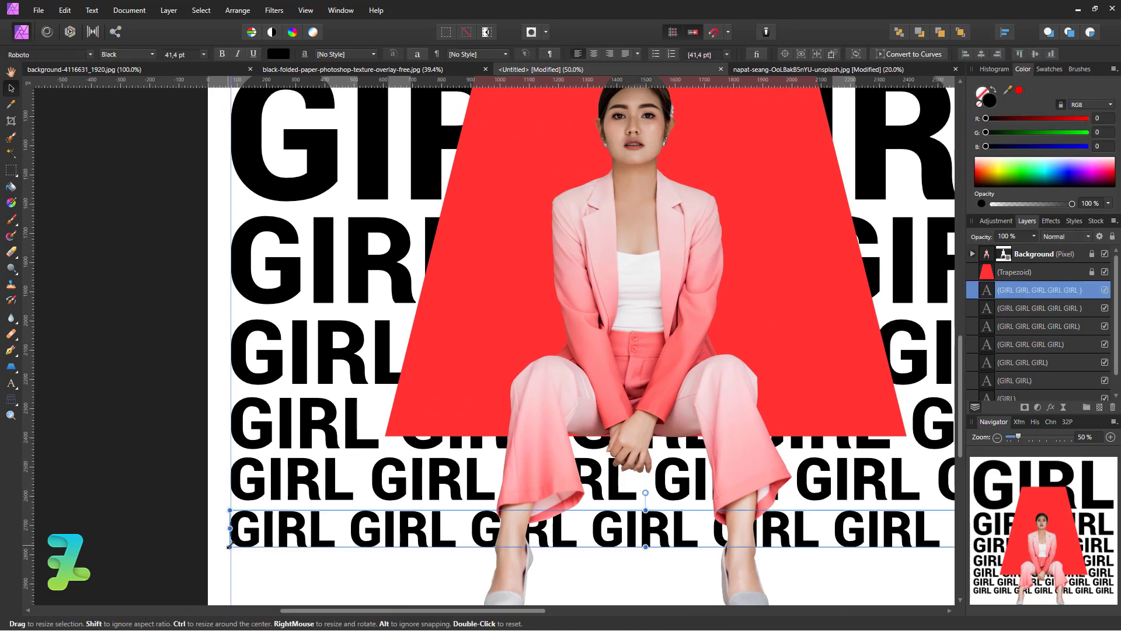
{"action": "left_click_drag", "start_coordinate": [229, 545], "coordinate": [231, 546]}
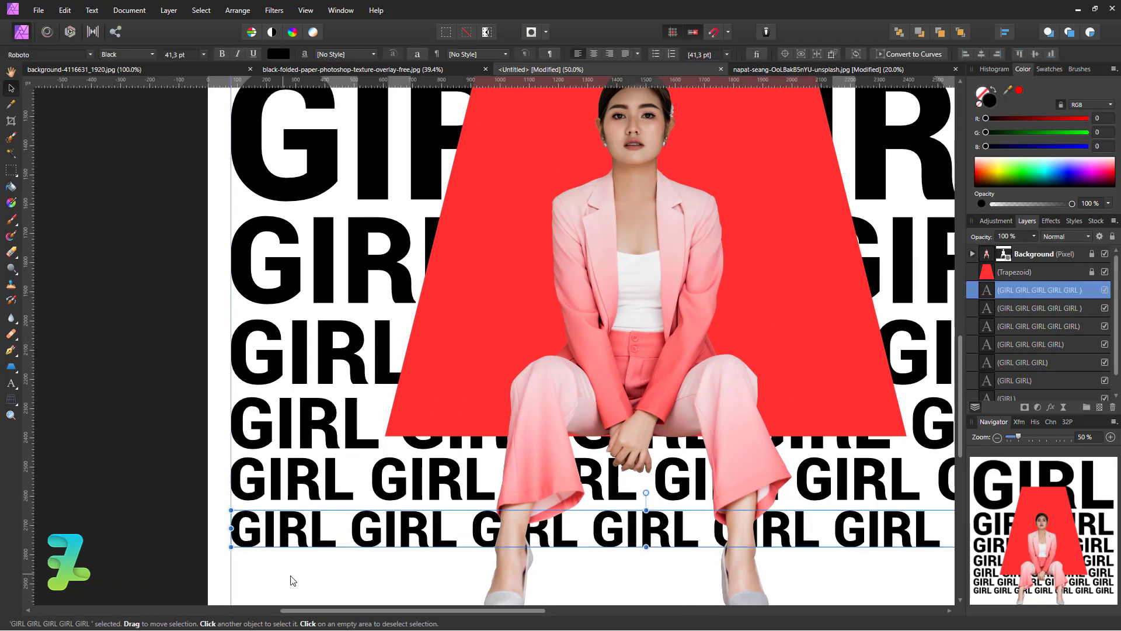
{"action": "scroll", "coordinate": [374, 529], "scroll_direction": "down", "scroll_amount": 1}
{"action": "scroll", "coordinate": [373, 518], "scroll_direction": "down", "scroll_amount": 1}
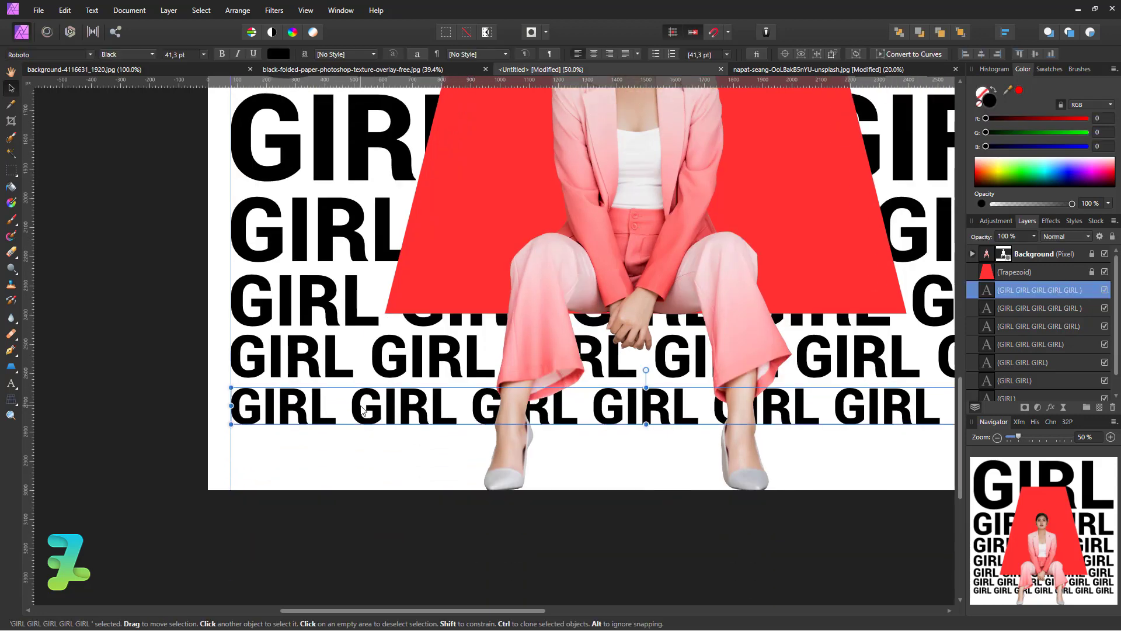
- Duplicate the bottom row into an eighth row below, shrunk to 36.1 pt to fit the poster's width
{"action": "key", "text": "ctrl+j"}
{"action": "left_click_drag", "start_coordinate": [362, 408], "coordinate": [348, 462]}
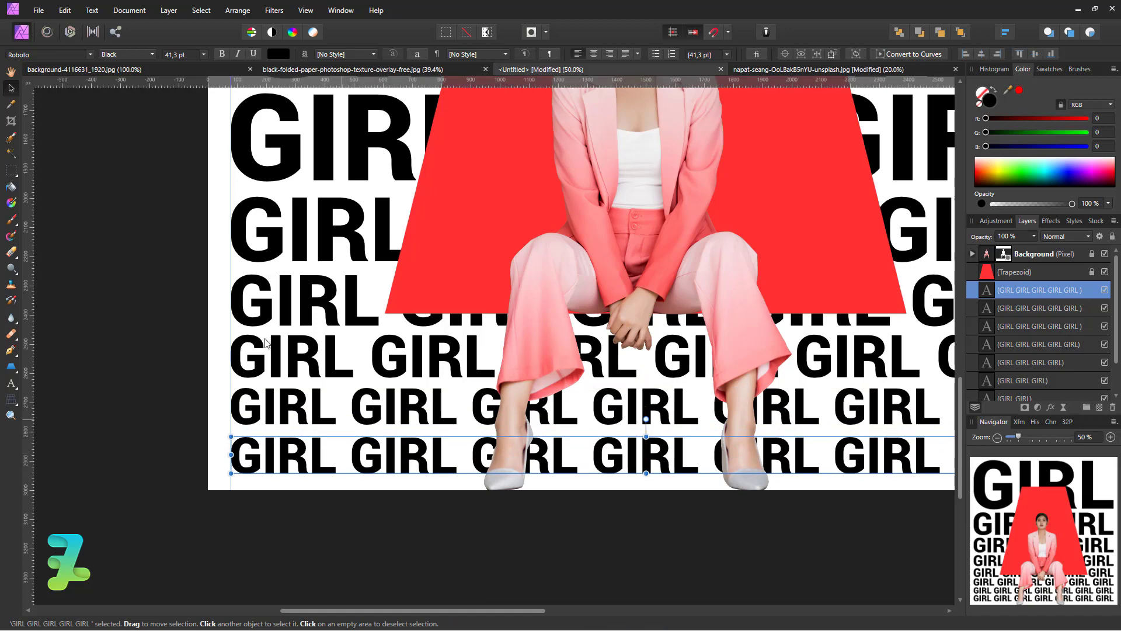
{"action": "key", "text": "ctrl+minus"}
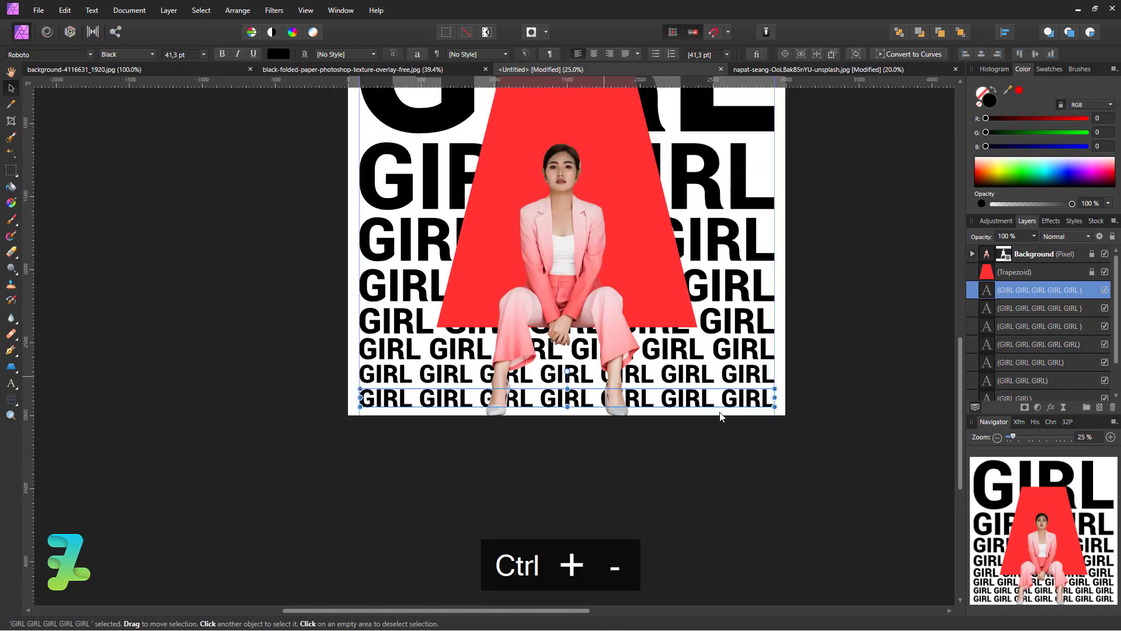
{"action": "double_click", "coordinate": [736, 402]}
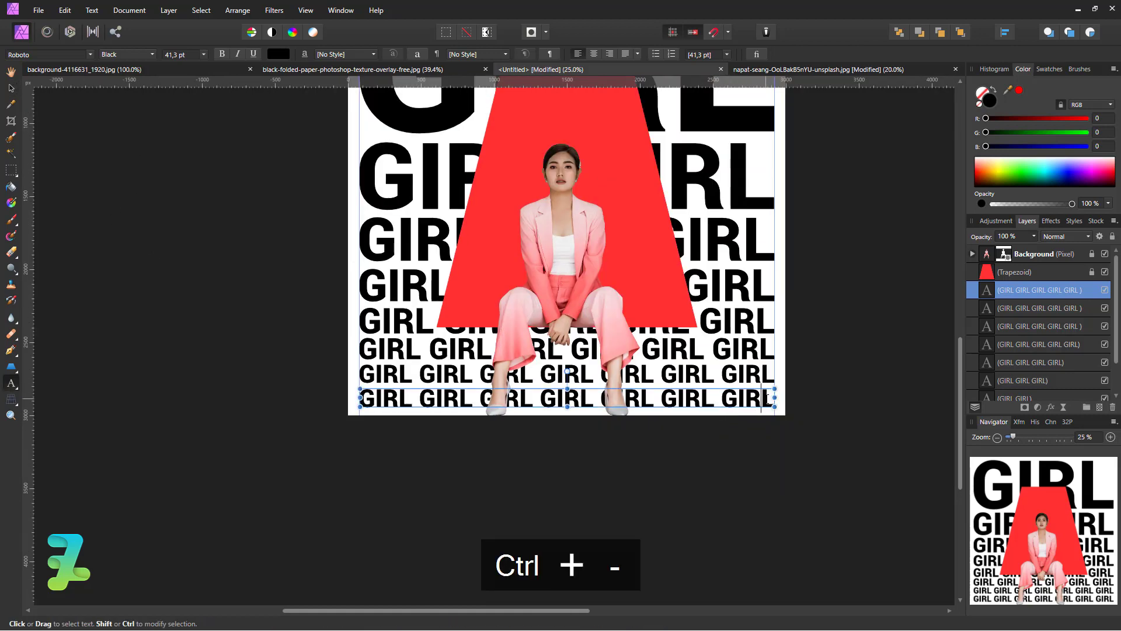
{"action": "key", "text": "Escape"}
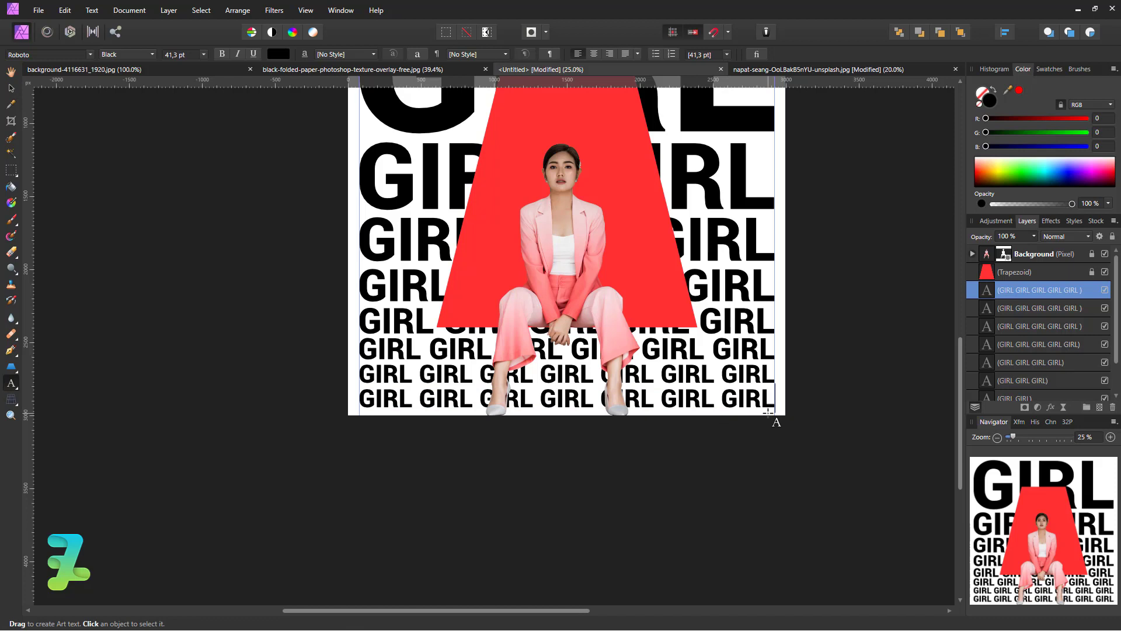
{"action": "key", "text": "Escape"}
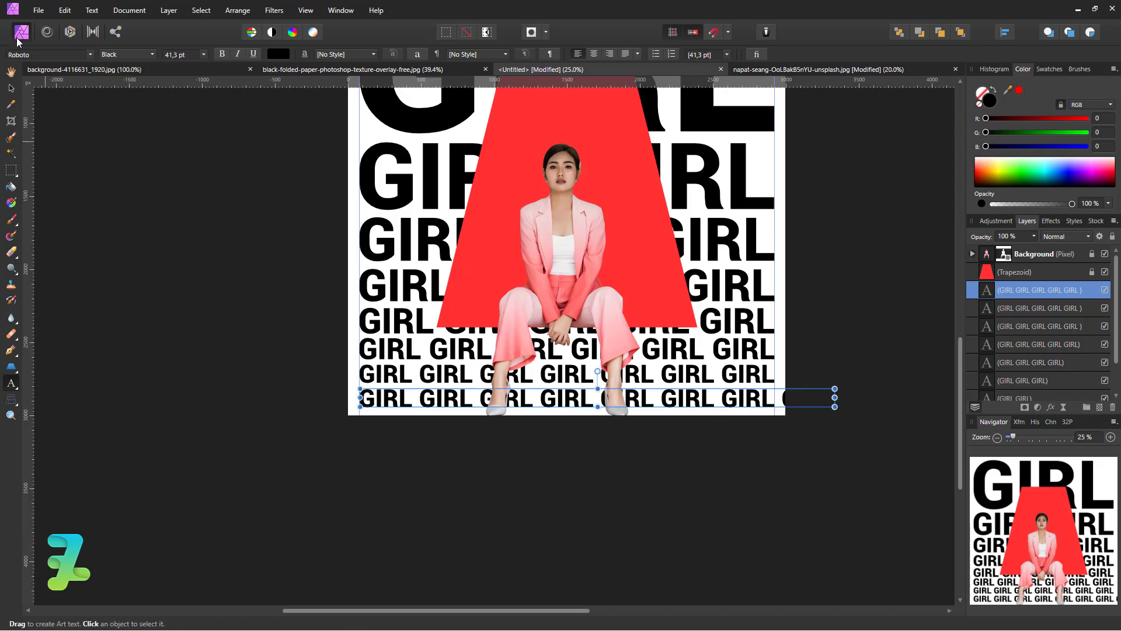
{"action": "left_click", "coordinate": [10, 89]}
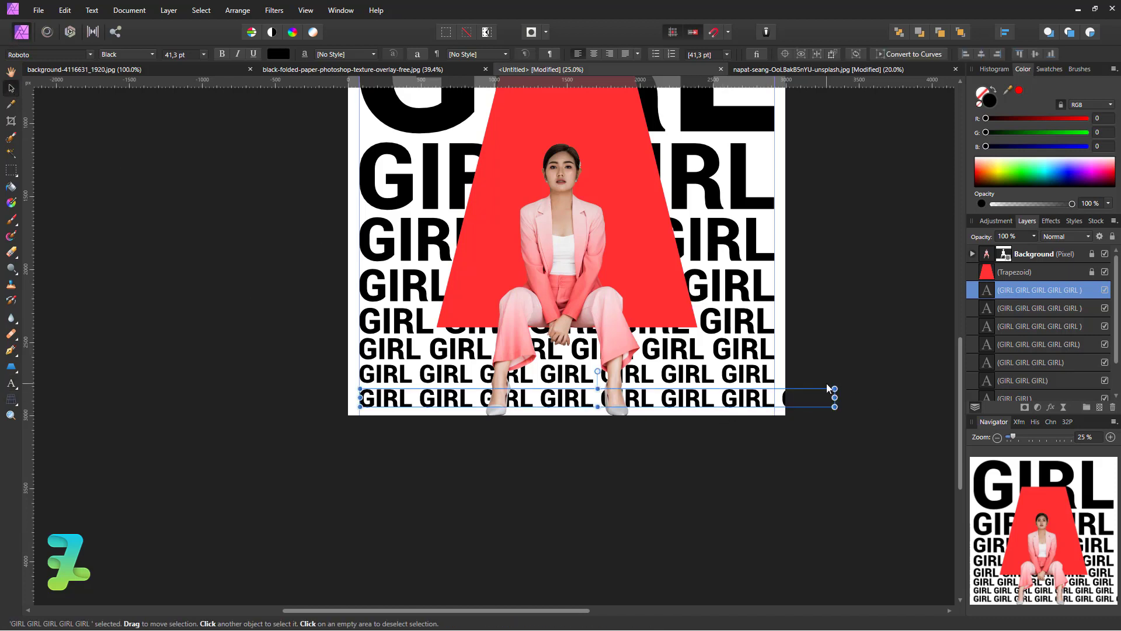
{"action": "left_click_drag", "start_coordinate": [827, 387], "coordinate": [772, 389]}
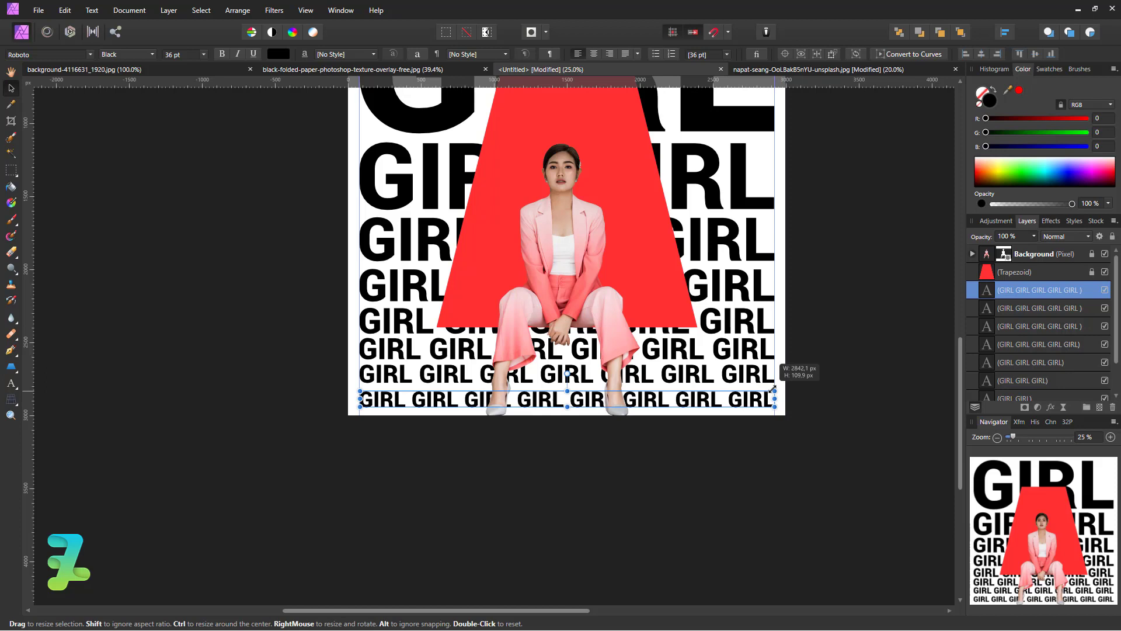
- Nudge the eighth row up two steps, then select all the GIRL text layers
{"action": "left_click", "coordinate": [821, 398]}
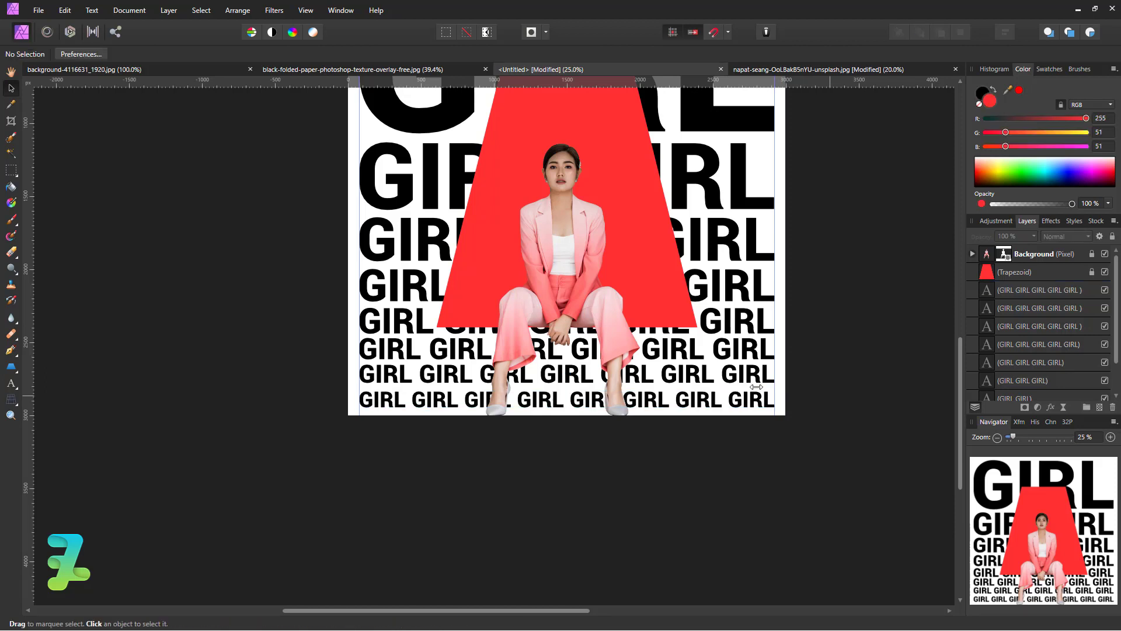
{"action": "left_click", "coordinate": [394, 400]}
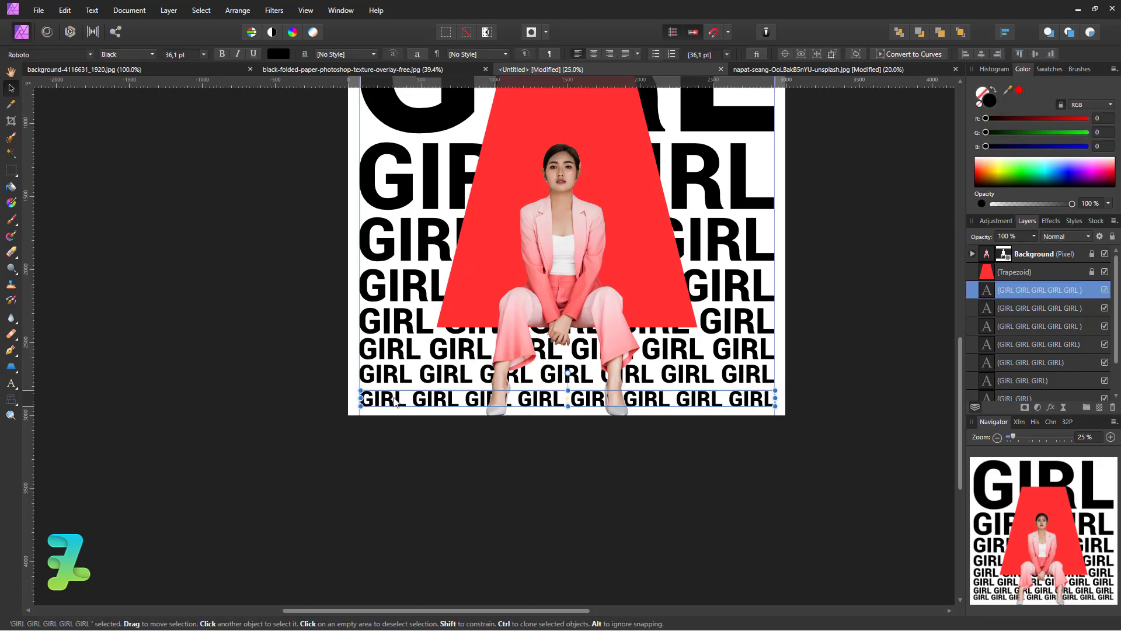
{"action": "key", "text": "Up"}
{"action": "key", "text": "Up"}
{"action": "key", "text": "Up"}
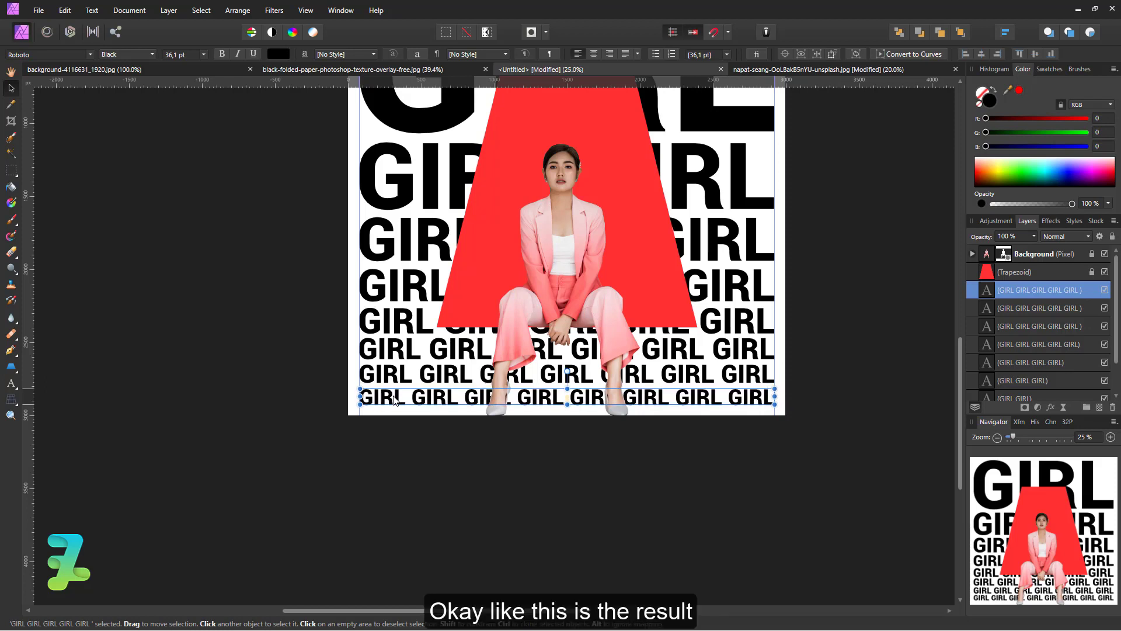
{"action": "key", "text": "Up"}
{"action": "key", "text": "Up"}
{"action": "key", "text": "Up"}
{"action": "left_click", "coordinate": [843, 425]}
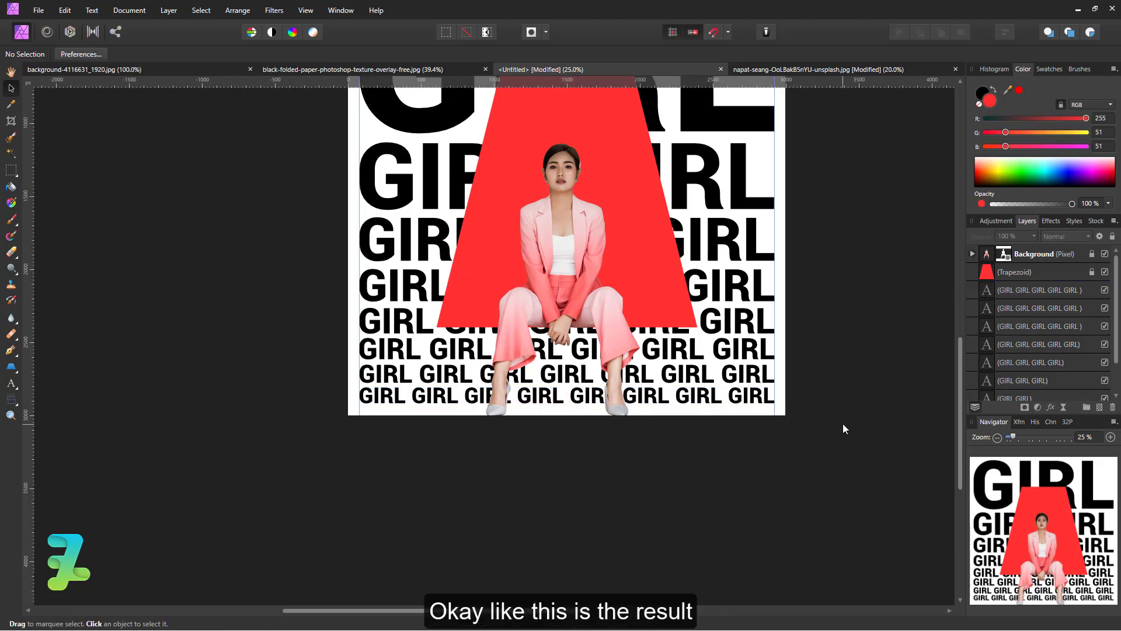
{"action": "left_click", "coordinate": [1032, 291]}
{"action": "scroll", "coordinate": [1040, 356], "scroll_direction": "down", "scroll_amount": 1}
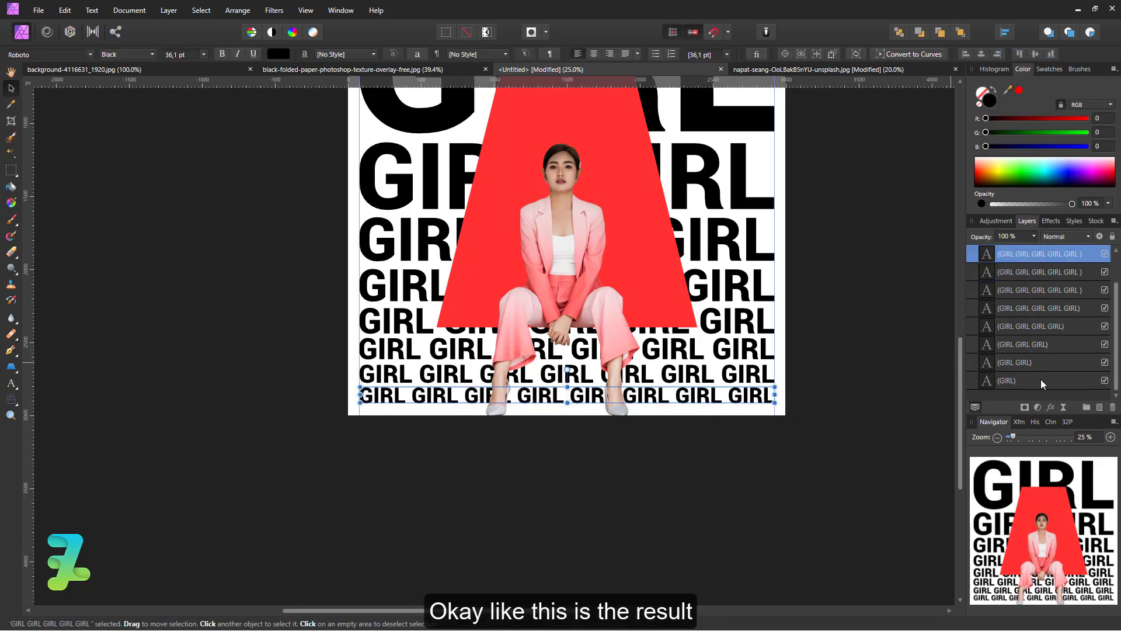
{"action": "left_click", "coordinate": [1041, 380], "text": "shift"}
- Group all the GIRL rows, hide the rulers, and clear the selection to view the poster
{"action": "key", "text": "ctrl+g"}
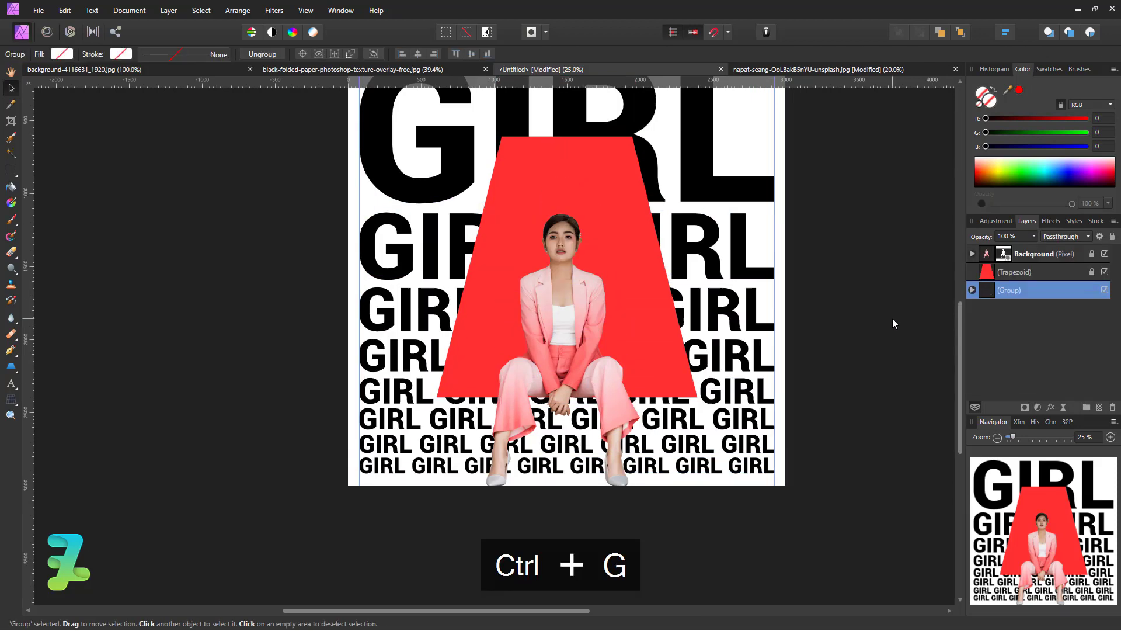
{"action": "scroll", "coordinate": [892, 318], "scroll_direction": "up", "scroll_amount": 5}
{"action": "key", "text": "ctrl+a"}
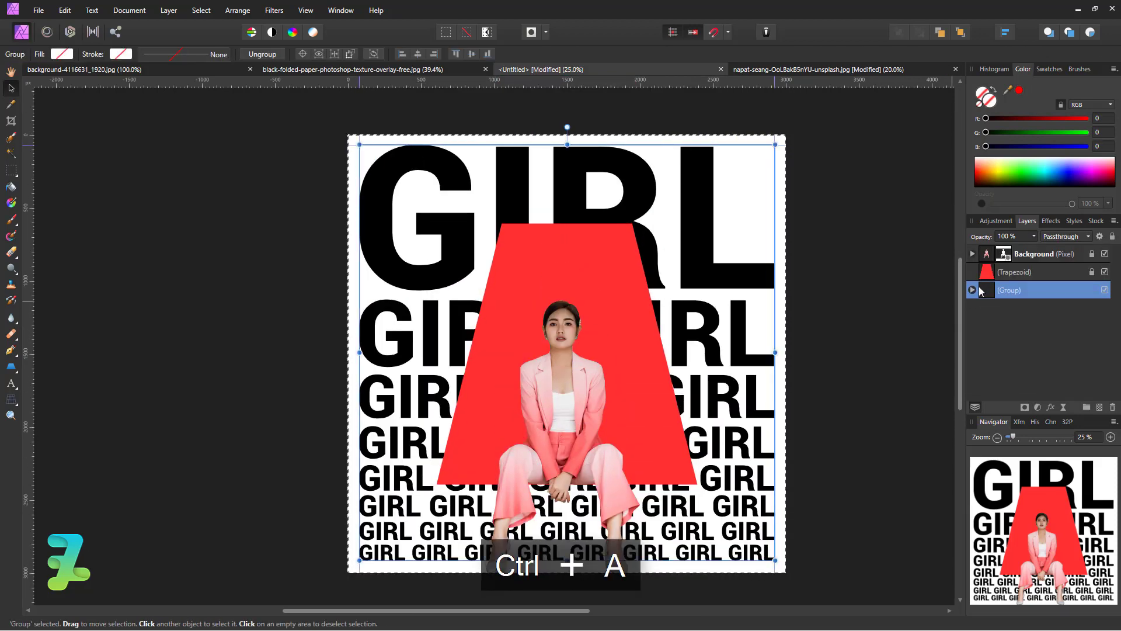
{"action": "key", "text": "ctrl+r"}
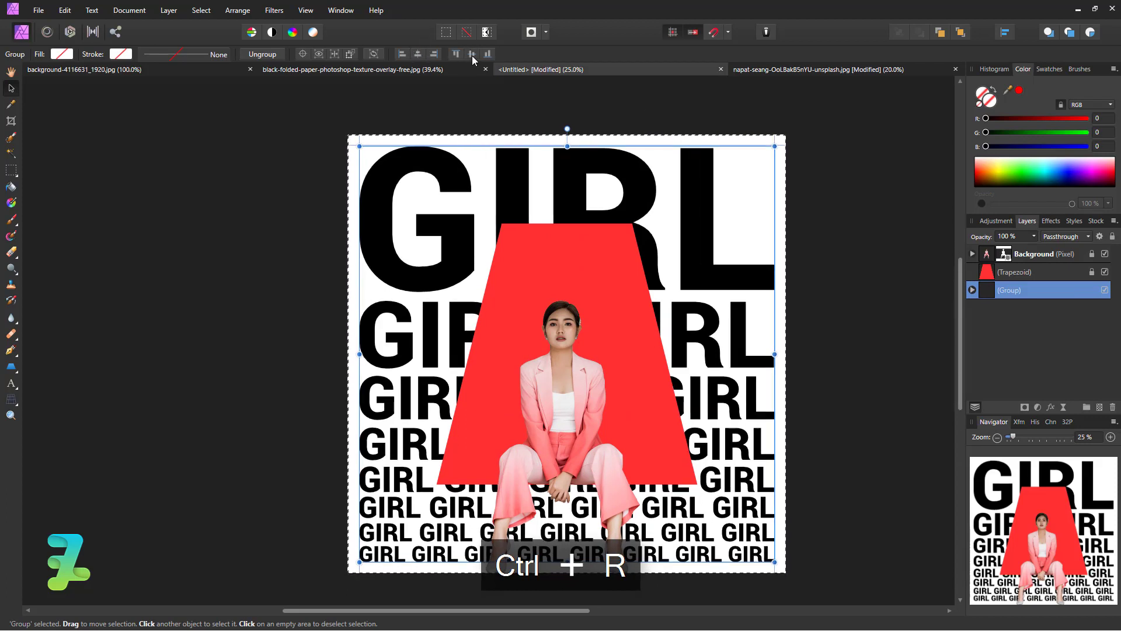
{"action": "key", "text": "ctrl+d"}
{"action": "left_click", "coordinate": [863, 210]}
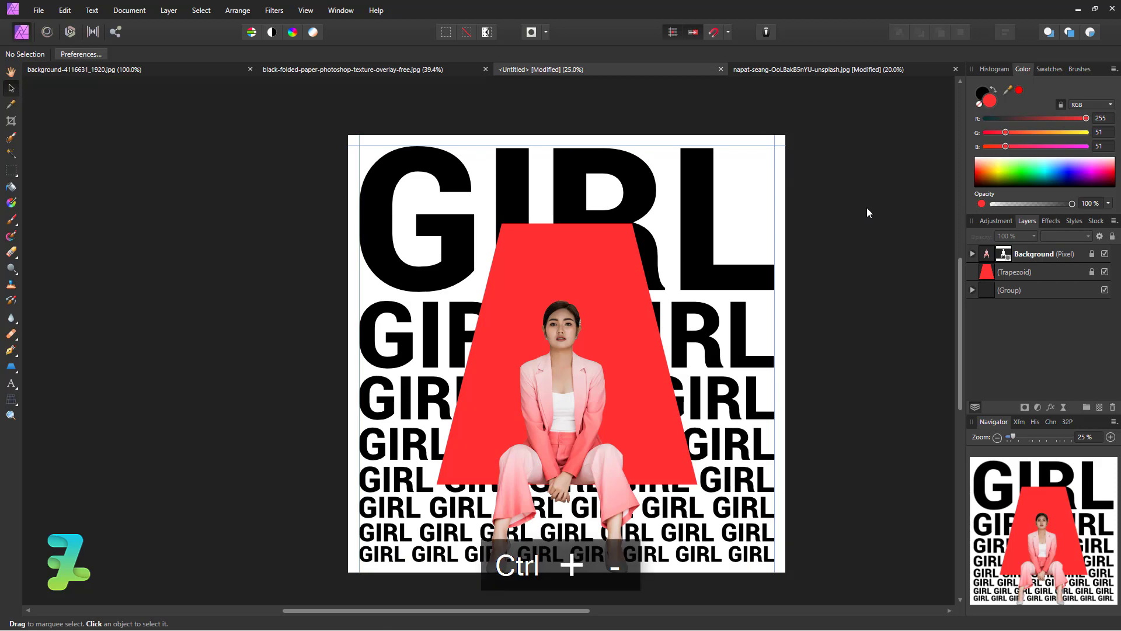
{"action": "key", "text": "ctrl+minus"}
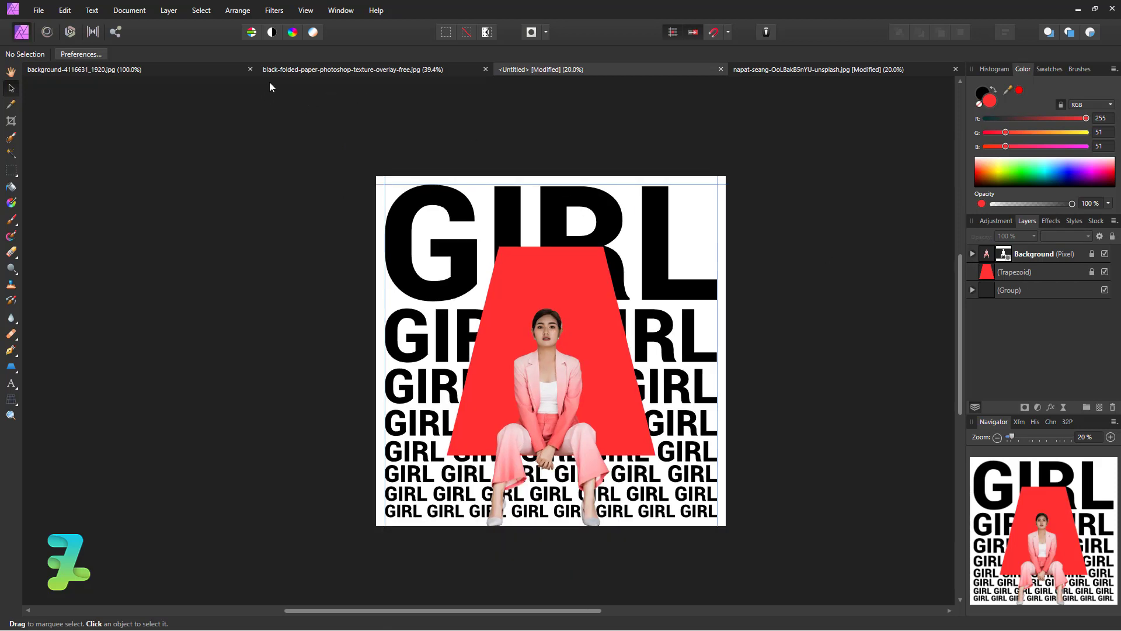
- Paste the folded-paper texture into the poster as a new layer, undoing an accidental GIRL text change
{"action": "left_click_drag", "start_coordinate": [281, 70], "coordinate": [276, 250]}
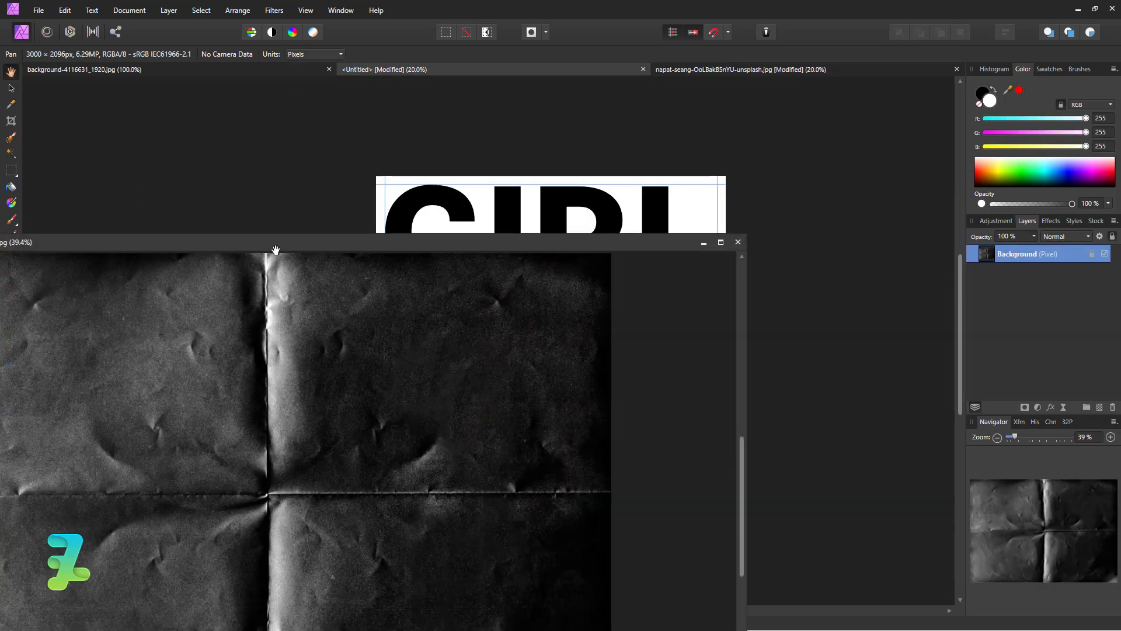
{"action": "left_click_drag", "start_coordinate": [552, 202], "coordinate": [840, 75]}
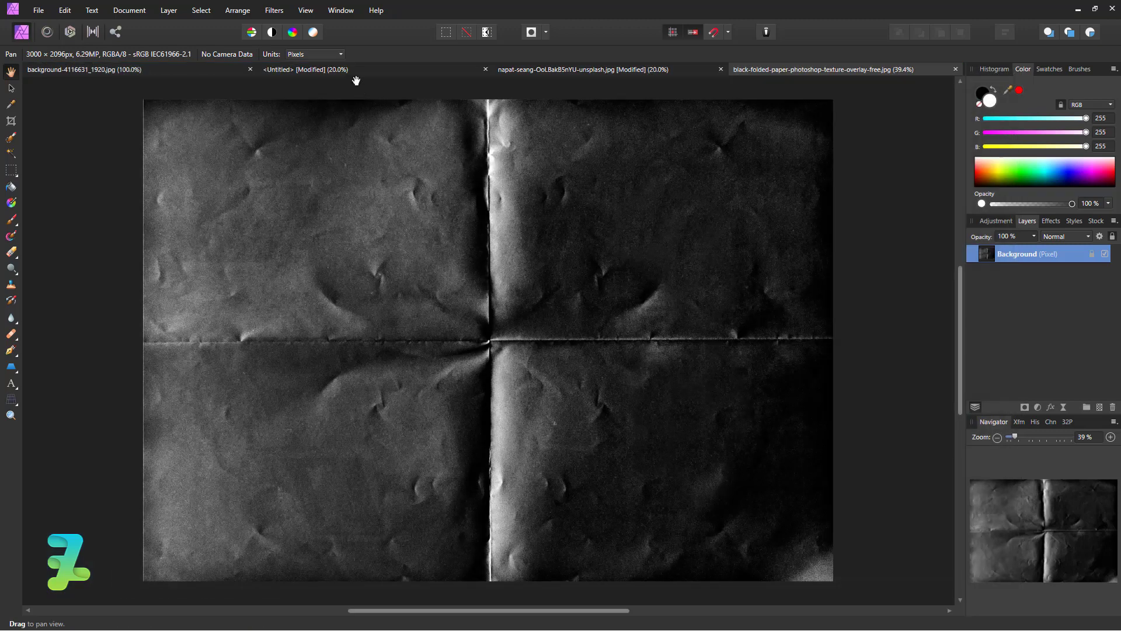
{"action": "left_click", "coordinate": [353, 73]}
{"action": "key", "text": "ctrl+v"}
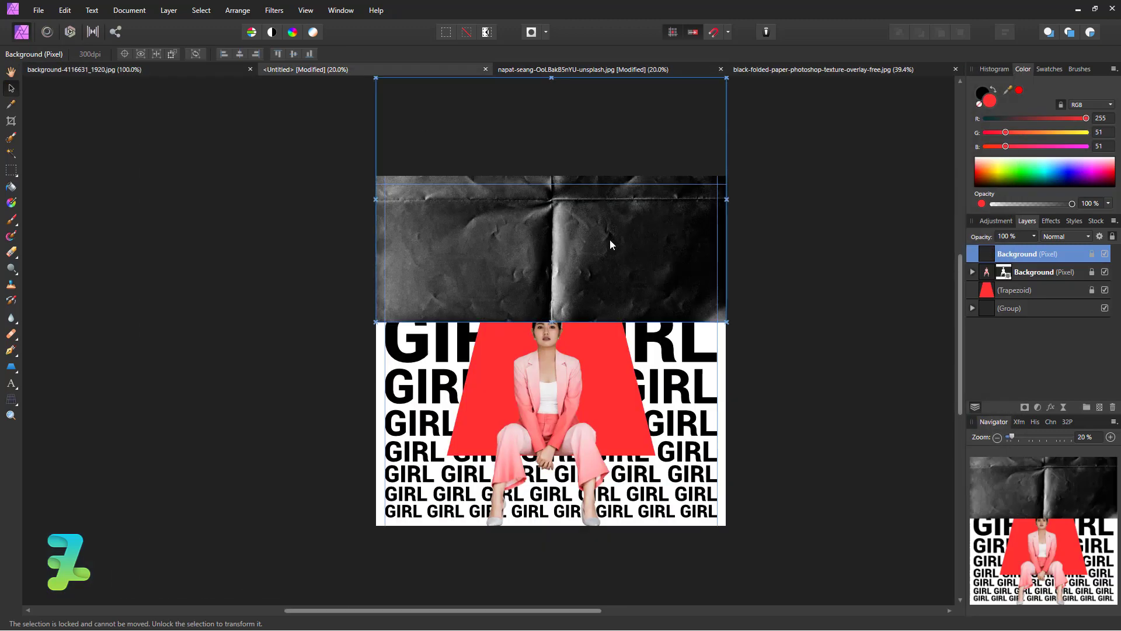
{"action": "key", "text": "ctrl+d"}
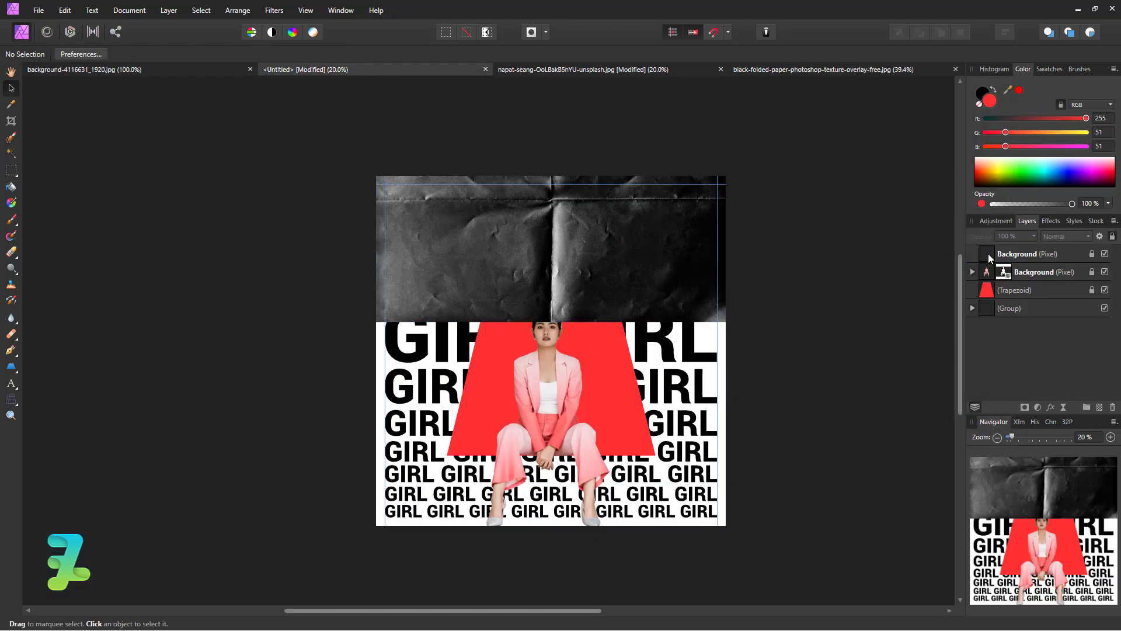
{"action": "left_click", "coordinate": [988, 253]}
{"action": "left_click", "coordinate": [552, 257]}
{"action": "left_click", "coordinate": [986, 255]}
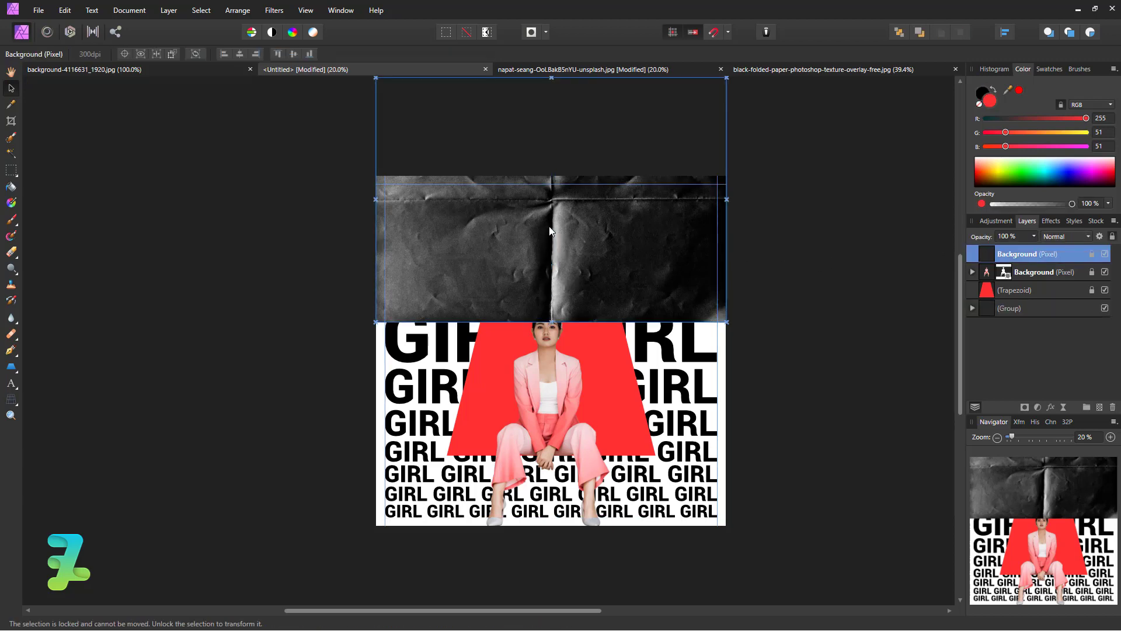
{"action": "left_click", "coordinate": [544, 257]}
{"action": "key", "text": "ctrl+z"}
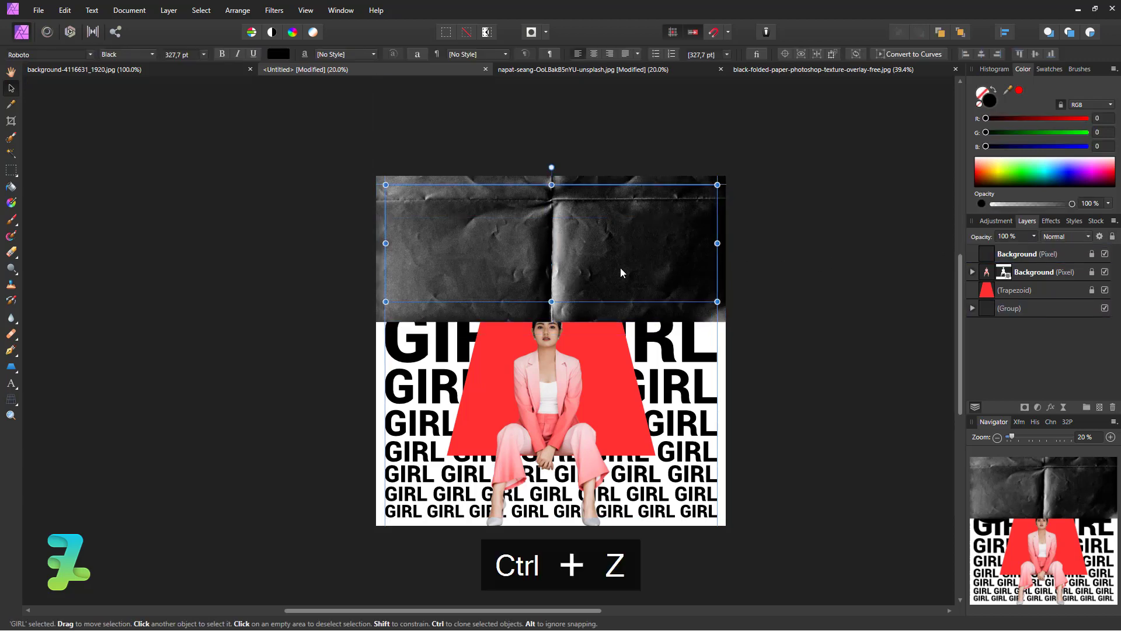
{"action": "left_click", "coordinate": [995, 258]}
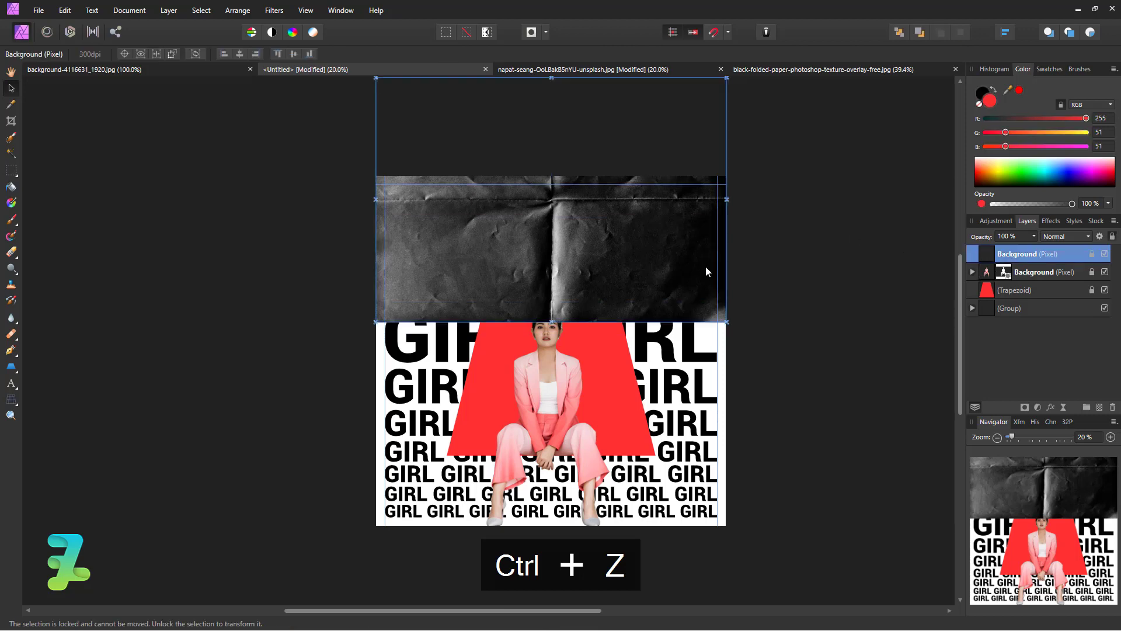
- Unlock the paper texture layer, rotate it 90° and scale it to cover the whole canvas
{"action": "left_click", "coordinate": [1111, 236]}
{"action": "left_click_drag", "start_coordinate": [577, 207], "coordinate": [571, 265]}
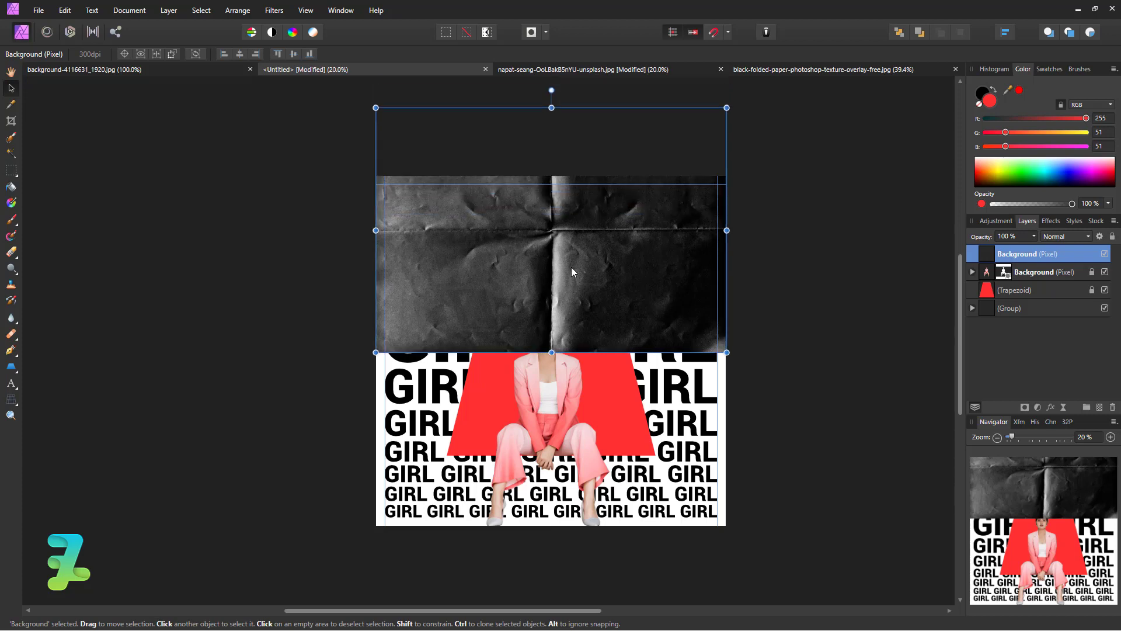
{"action": "left_click_drag", "start_coordinate": [546, 118], "coordinate": [702, 272]}
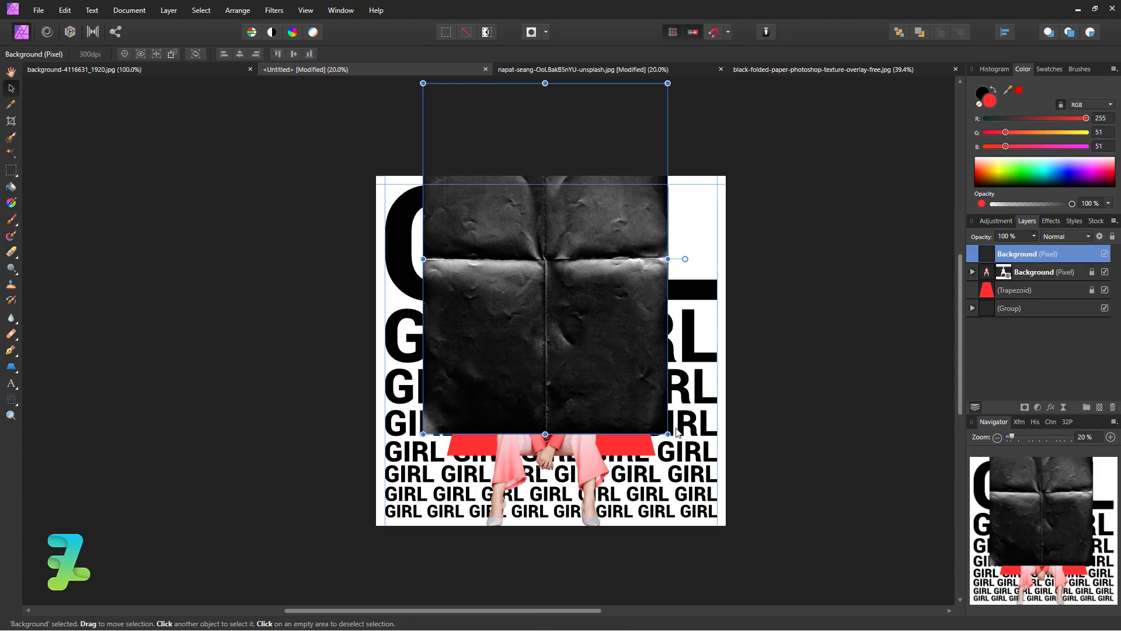
{"action": "left_click_drag", "start_coordinate": [667, 434], "coordinate": [756, 561]}
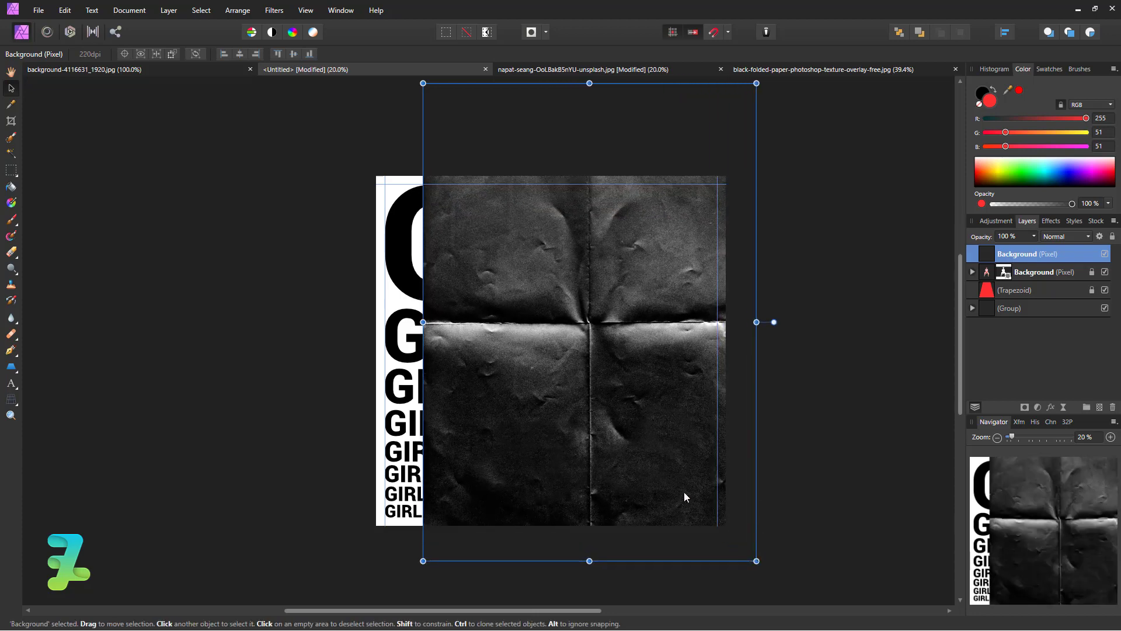
{"action": "left_click_drag", "start_coordinate": [428, 87], "coordinate": [528, 358]}
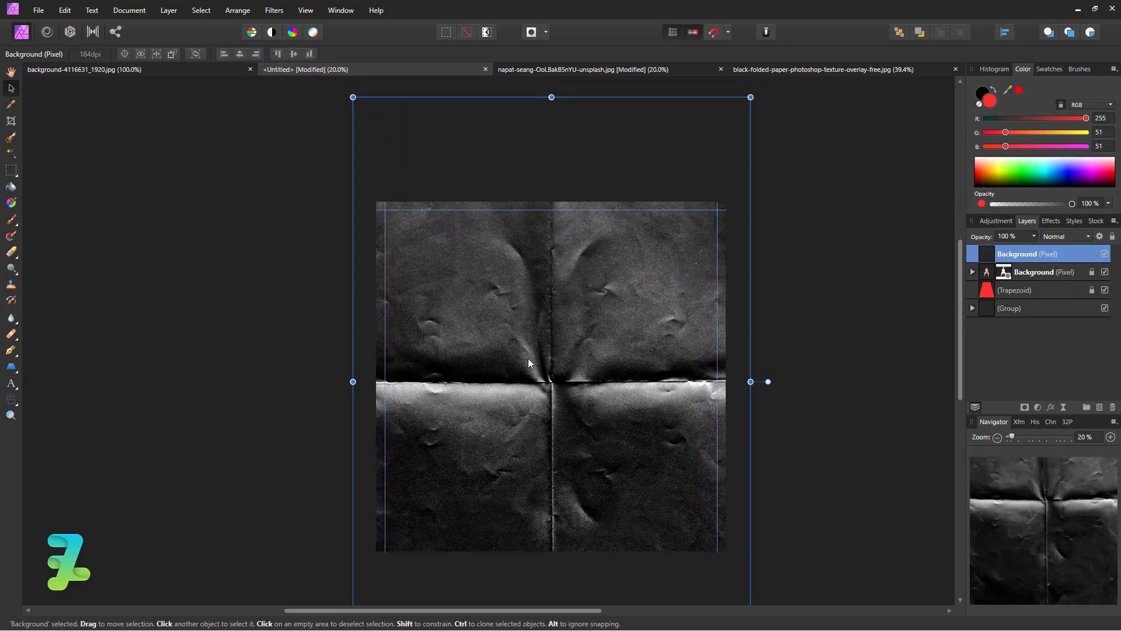
{"action": "left_click", "coordinate": [799, 315]}
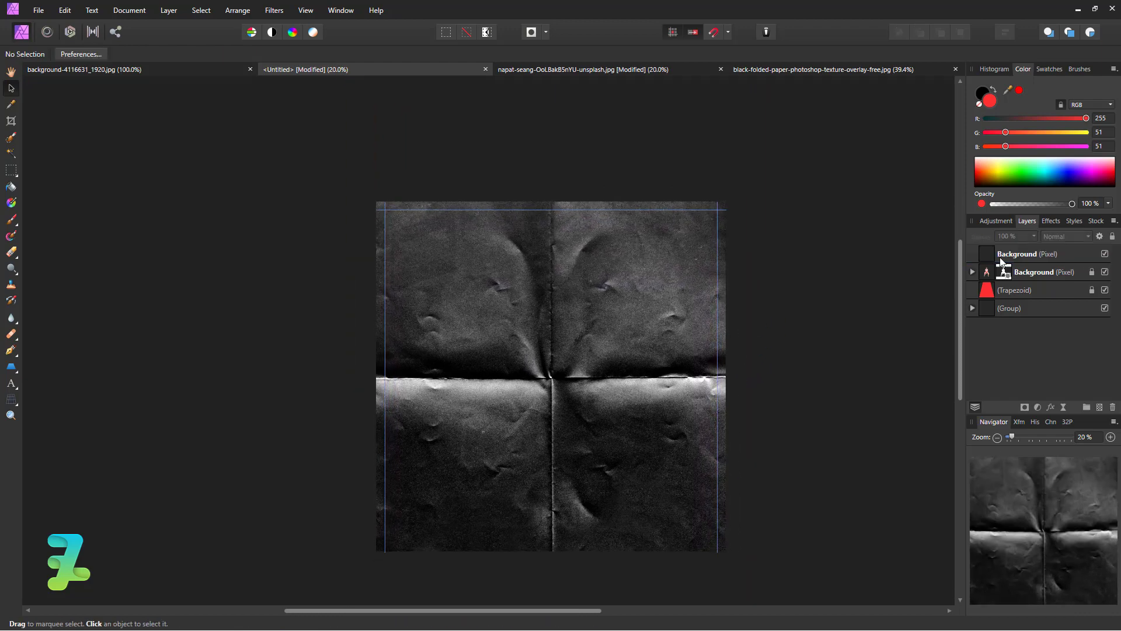
{"action": "left_click", "coordinate": [1018, 251]}
{"action": "left_click", "coordinate": [1066, 236]}
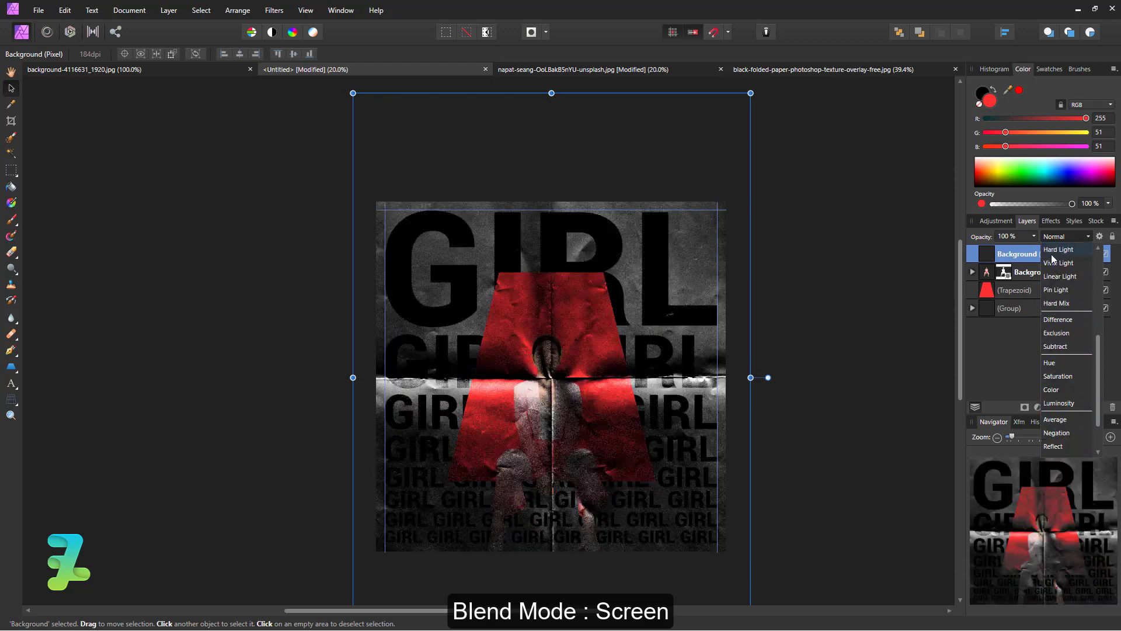
- Set the folded-paper layer to Screen blend mode at 40% opacity
{"action": "left_click", "coordinate": [1052, 348]}
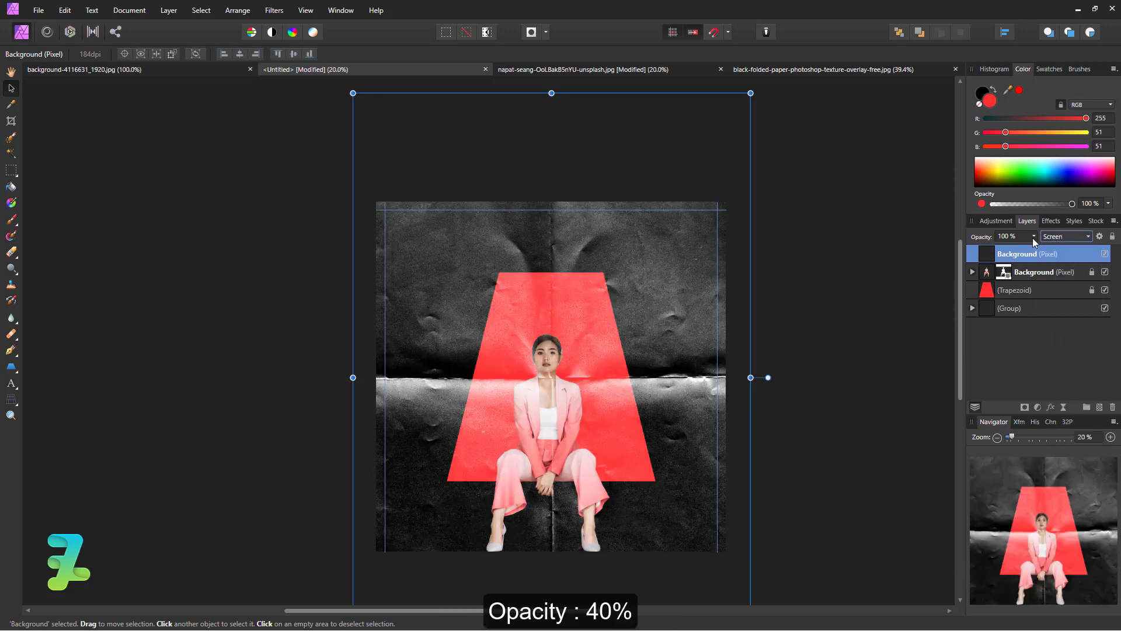
{"action": "left_click_drag", "start_coordinate": [1034, 252], "coordinate": [980, 262]}
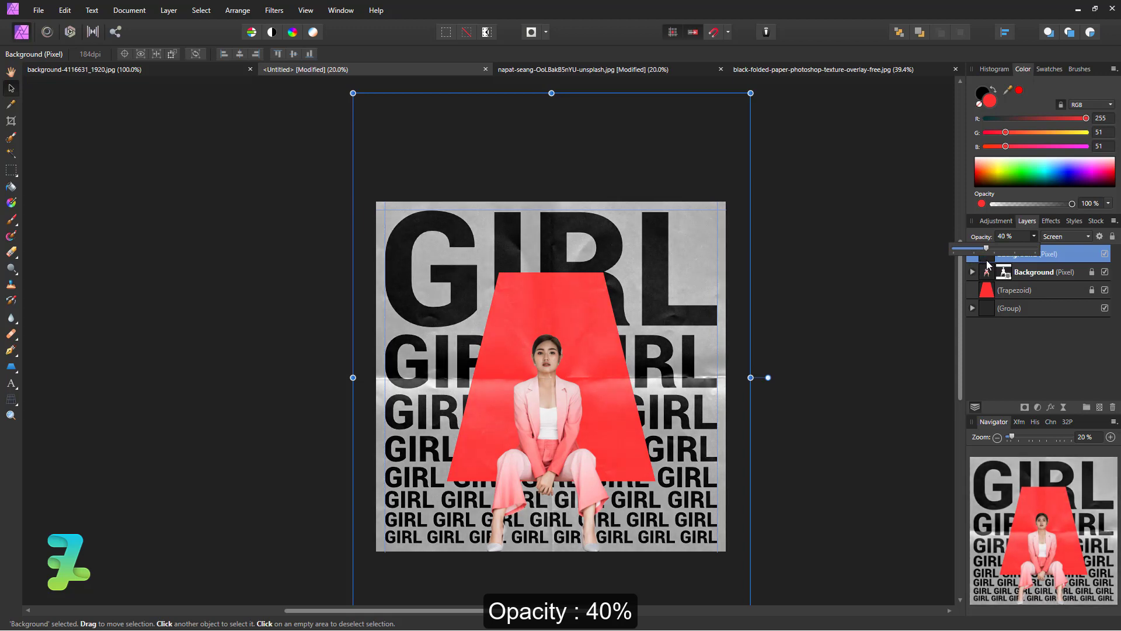
{"action": "left_click", "coordinate": [805, 318]}
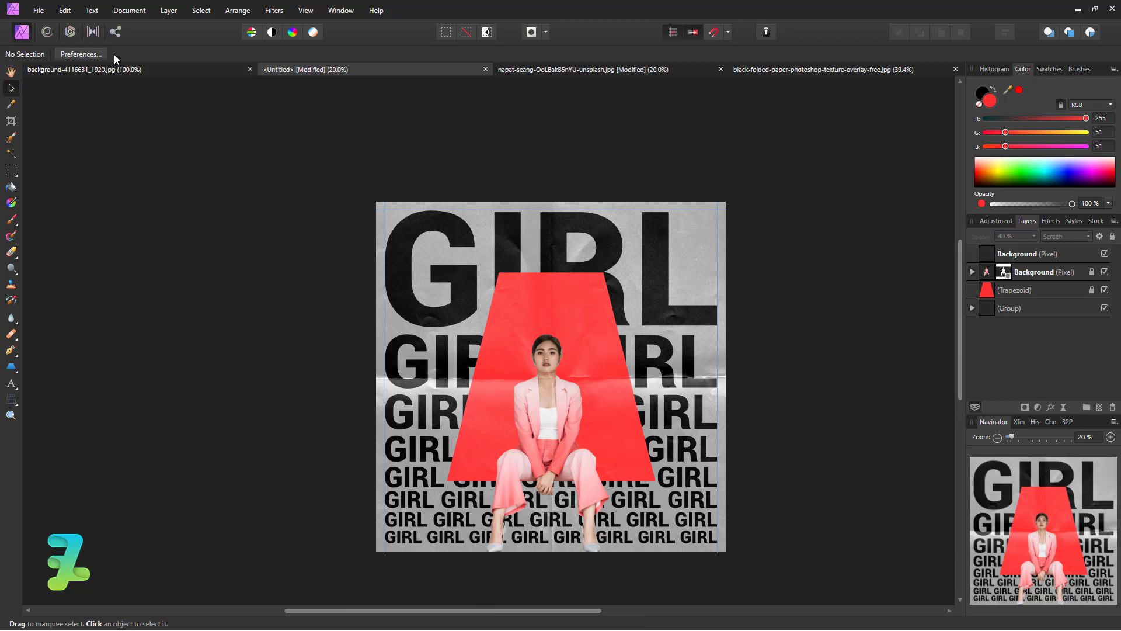
{"action": "left_click", "coordinate": [117, 69]}
- Float the background-4116631 grunge texture and drag its layer into the Untitled poster
{"action": "key", "text": "h"}
{"action": "left_click_drag", "start_coordinate": [206, 155], "coordinate": [217, 249]}
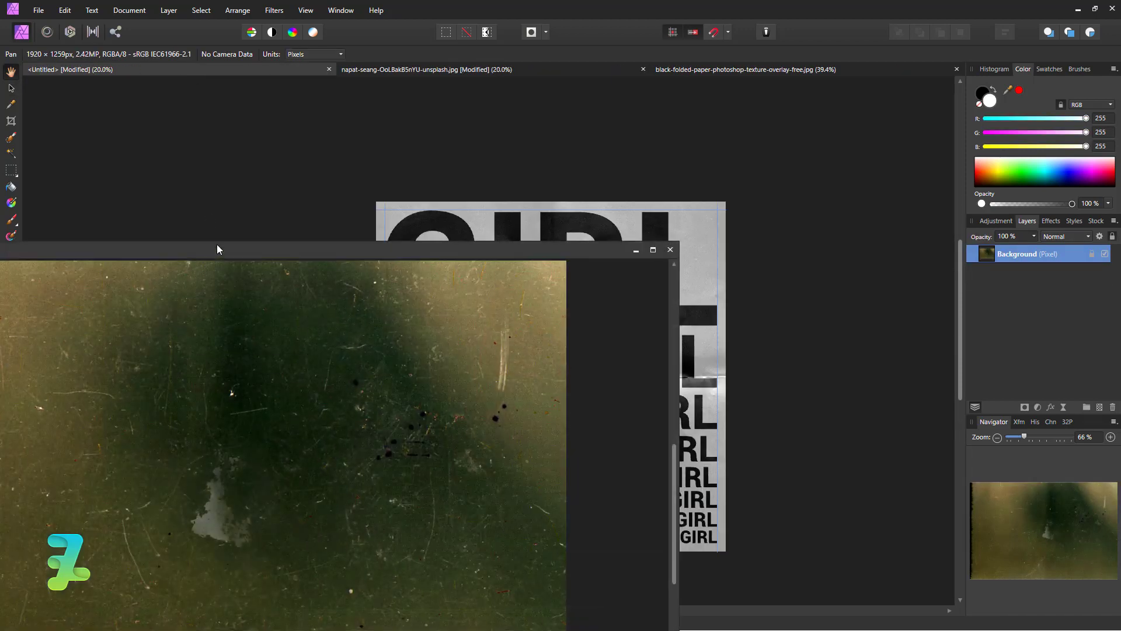
{"action": "left_click_drag", "start_coordinate": [337, 339], "coordinate": [574, 275]}
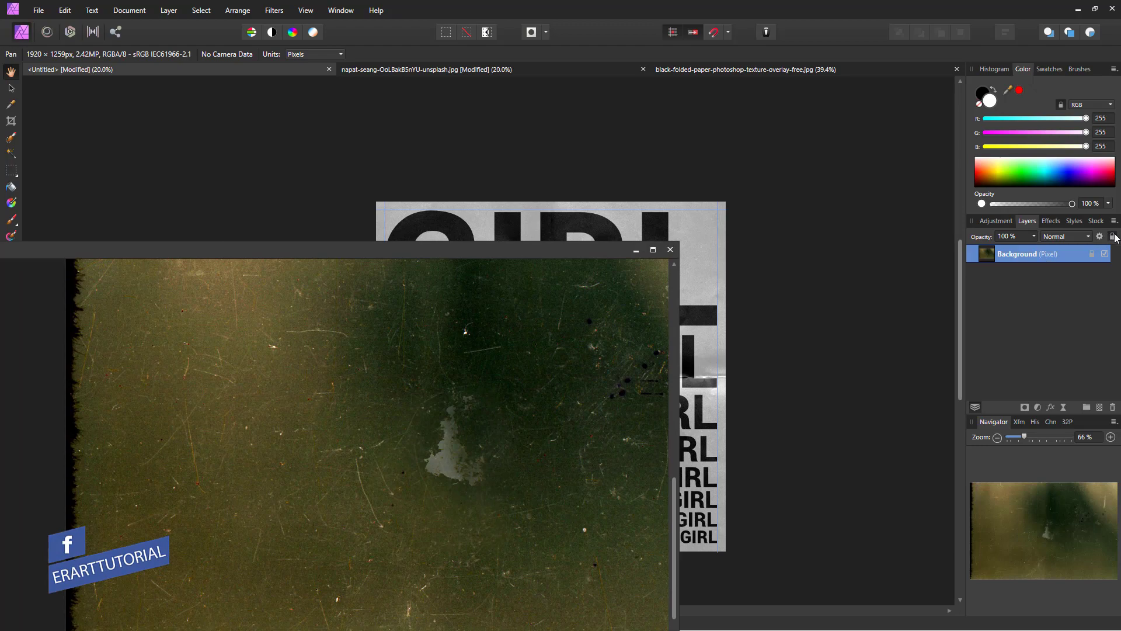
{"action": "mouse_move", "coordinate": [987, 253]}
{"action": "left_mouse_down"}
{"action": "mouse_move", "coordinate": [594, 239]}
{"action": "mouse_move", "coordinate": [737, 63]}
{"action": "left_mouse_up"}
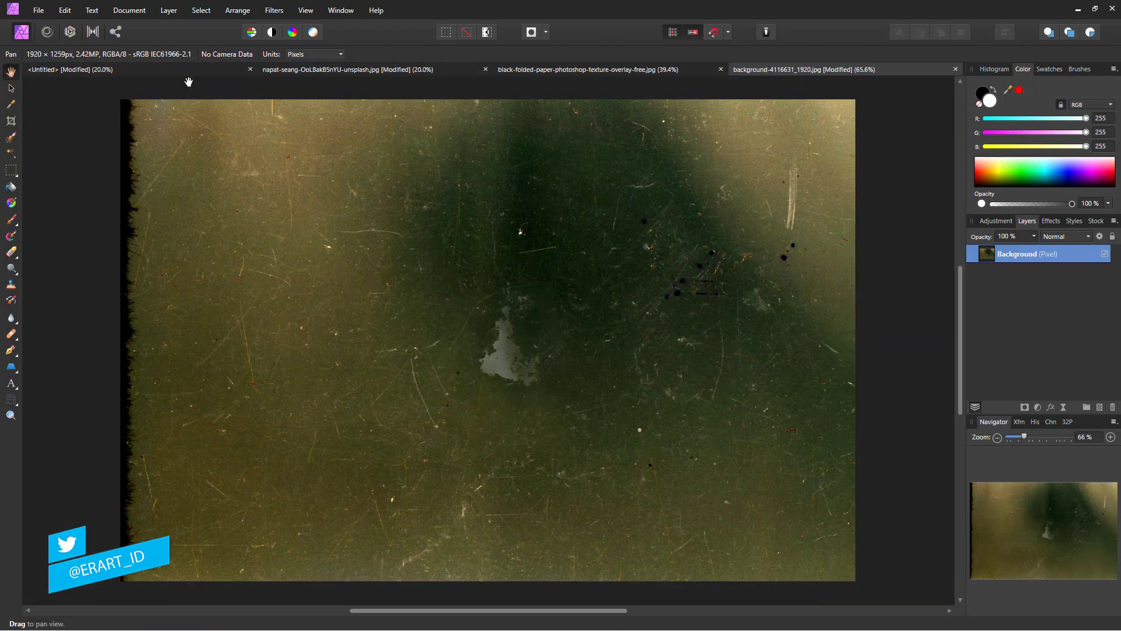
{"action": "left_click", "coordinate": [168, 71]}
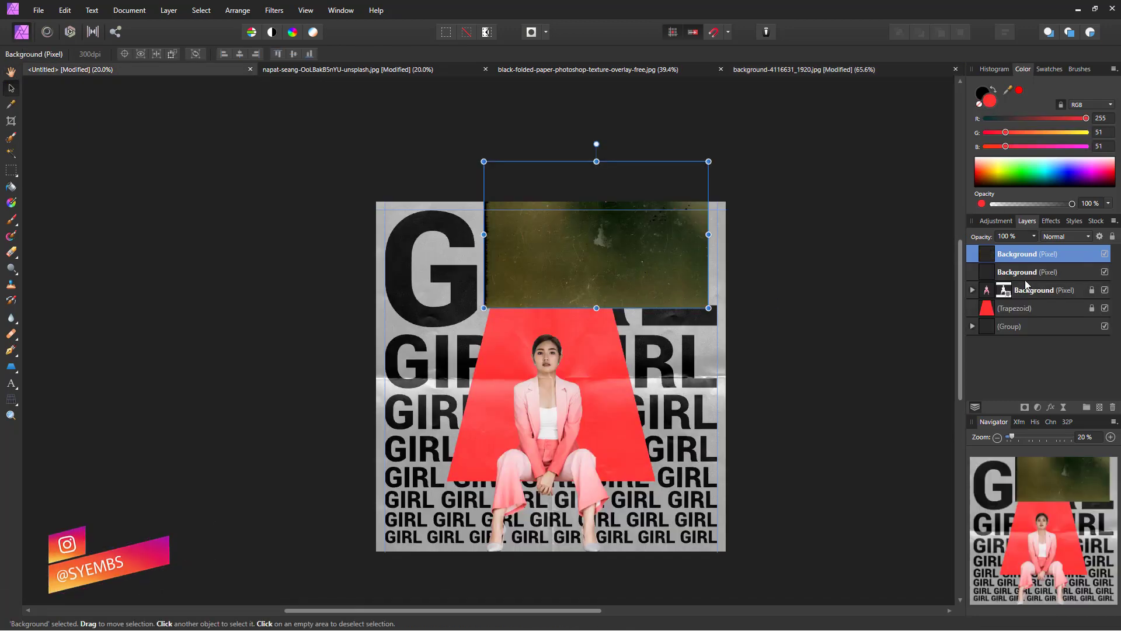
- Enlarge and reposition the grunge texture so it covers the whole poster
{"action": "mouse_move", "coordinate": [708, 308]}
{"action": "left_mouse_down"}
{"action": "mouse_move", "coordinate": [889, 549]}
{"action": "mouse_move", "coordinate": [747, 482]}
{"action": "mouse_move", "coordinate": [881, 571]}
{"action": "left_mouse_up"}
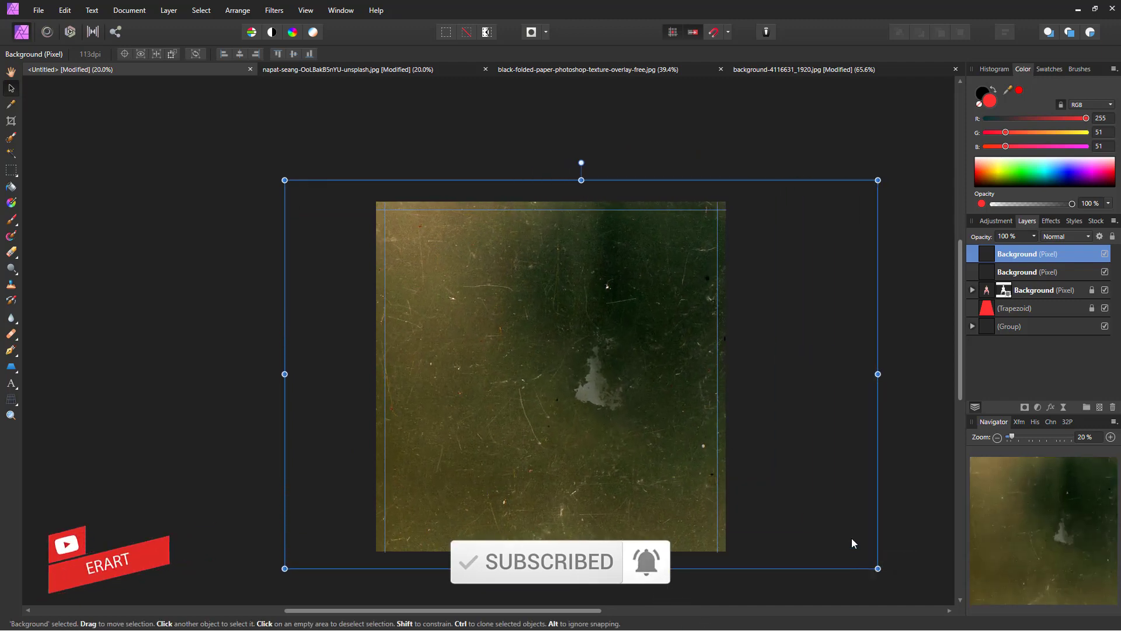
{"action": "mouse_move", "coordinate": [690, 404]}
{"action": "left_mouse_down"}
{"action": "mouse_move", "coordinate": [570, 407]}
{"action": "mouse_move", "coordinate": [590, 405]}
{"action": "left_mouse_up"}
{"action": "left_click", "coordinate": [735, 373]}
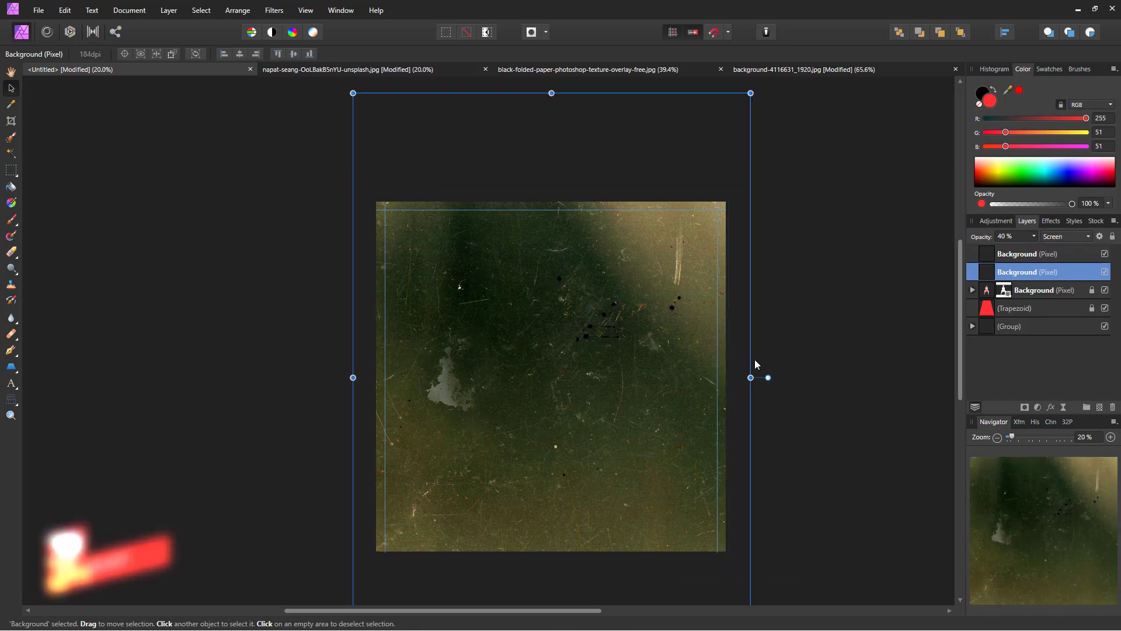
{"action": "left_click", "coordinate": [634, 340]}
{"action": "left_click", "coordinate": [1055, 237]}
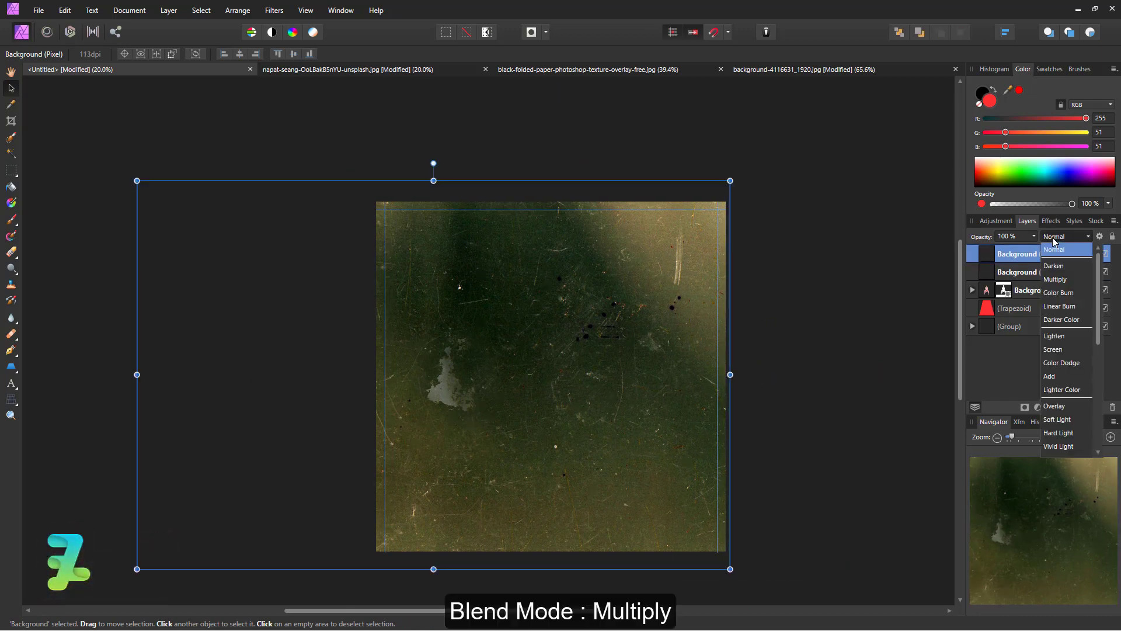
- Try Multiply at 50% on the grunge layer, then settle on Hard Light at 14% opacity
{"action": "left_click", "coordinate": [1063, 279]}
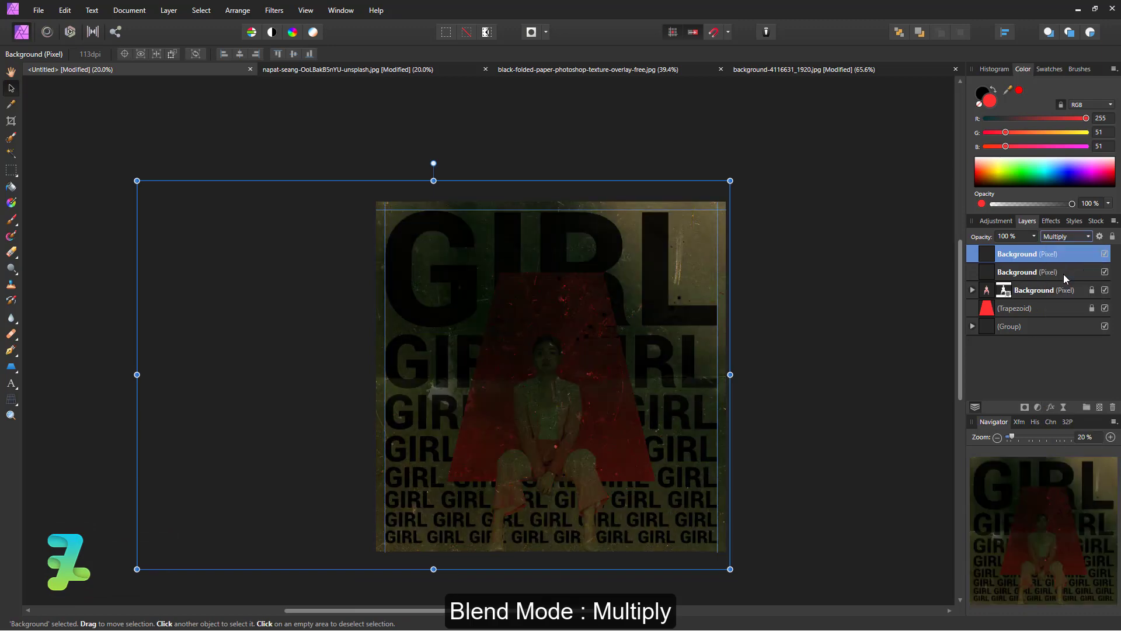
{"action": "left_click", "coordinate": [1033, 237]}
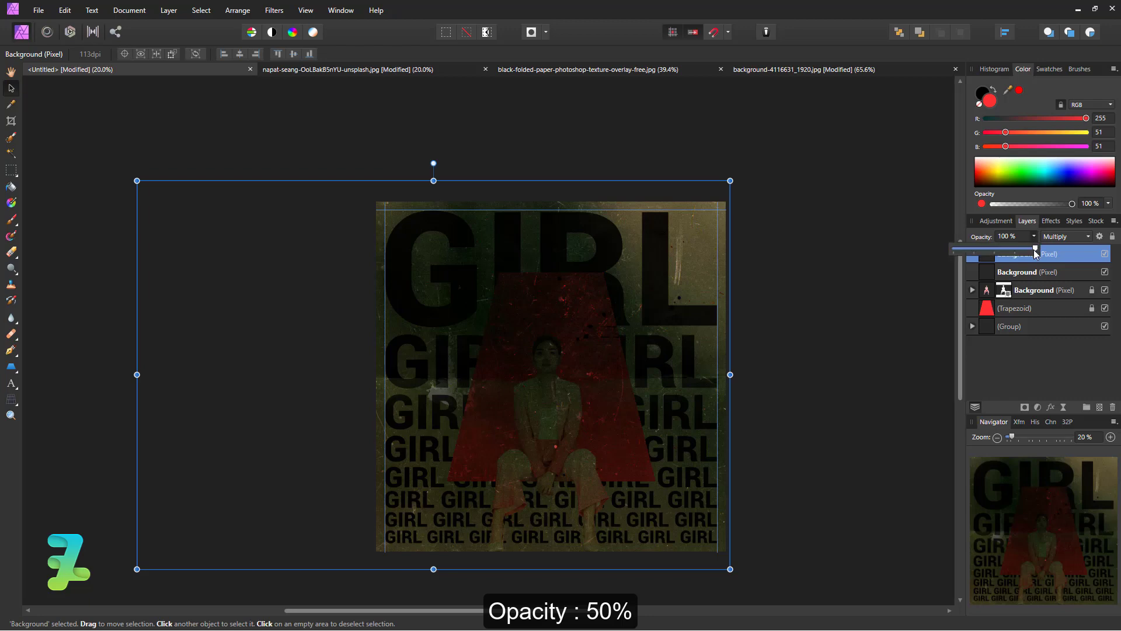
{"action": "mouse_move", "coordinate": [1036, 251]}
{"action": "left_mouse_down"}
{"action": "mouse_move", "coordinate": [948, 254]}
{"action": "mouse_move", "coordinate": [1038, 240]}
{"action": "left_mouse_up"}
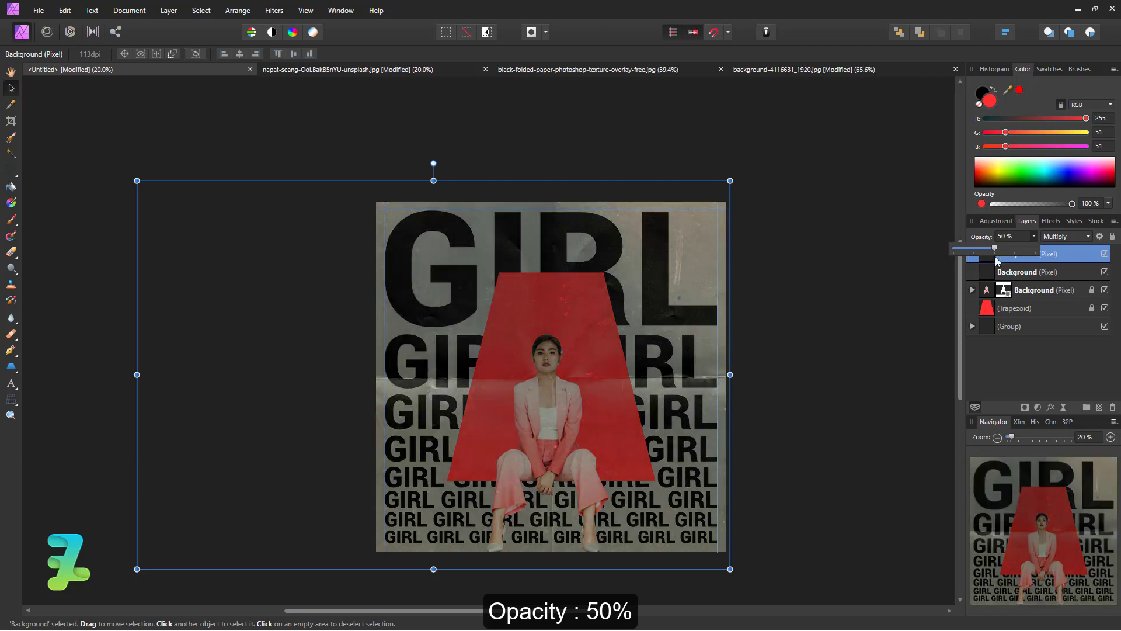
{"action": "left_click", "coordinate": [1073, 236]}
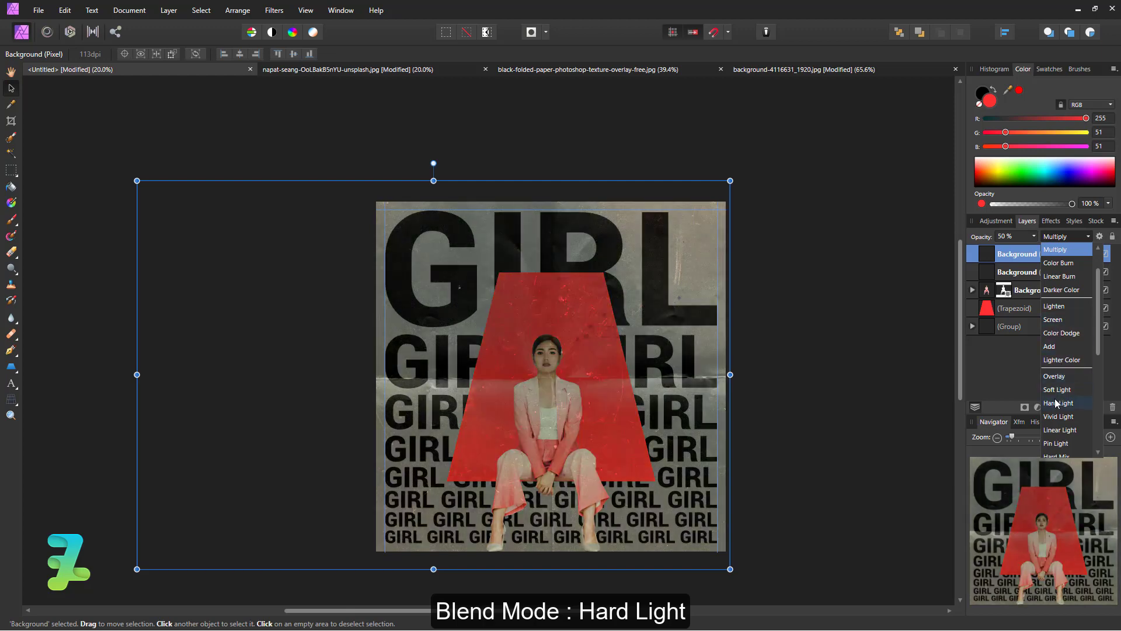
{"action": "left_click", "coordinate": [1055, 401]}
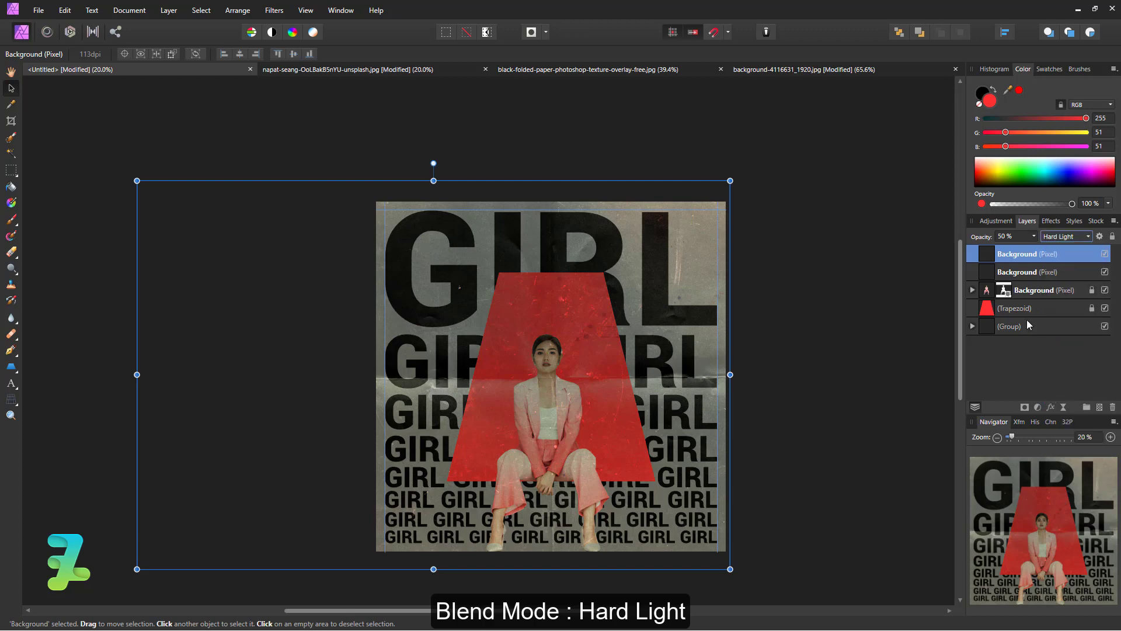
{"action": "left_click", "coordinate": [1033, 236]}
{"action": "left_click_drag", "start_coordinate": [1036, 250], "coordinate": [1006, 250]}
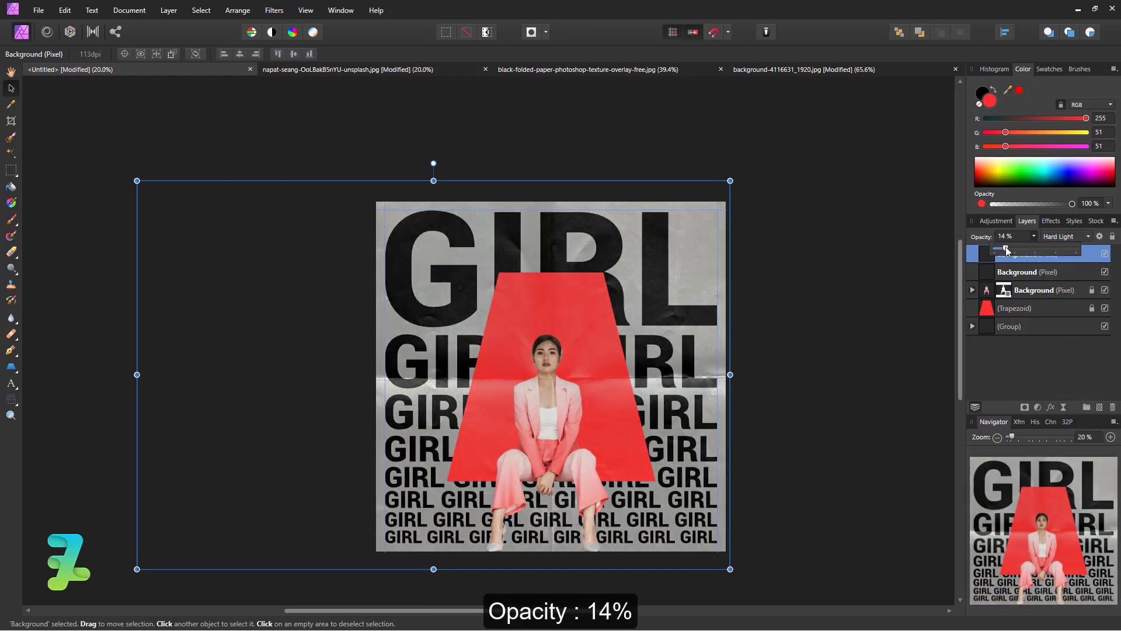
{"action": "left_click", "coordinate": [853, 272]}
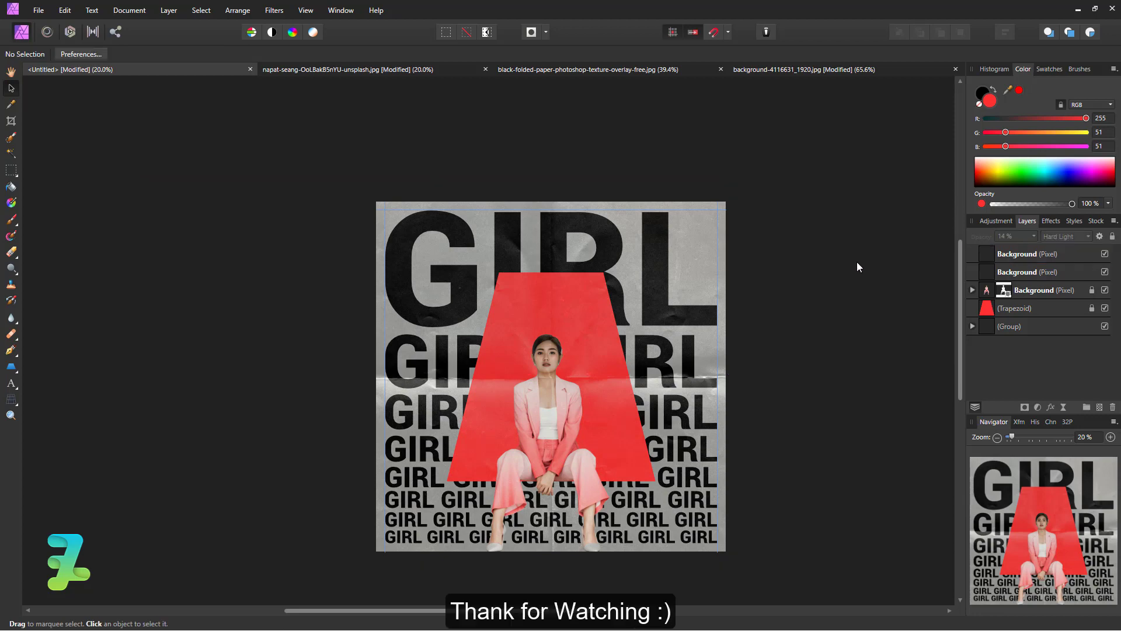